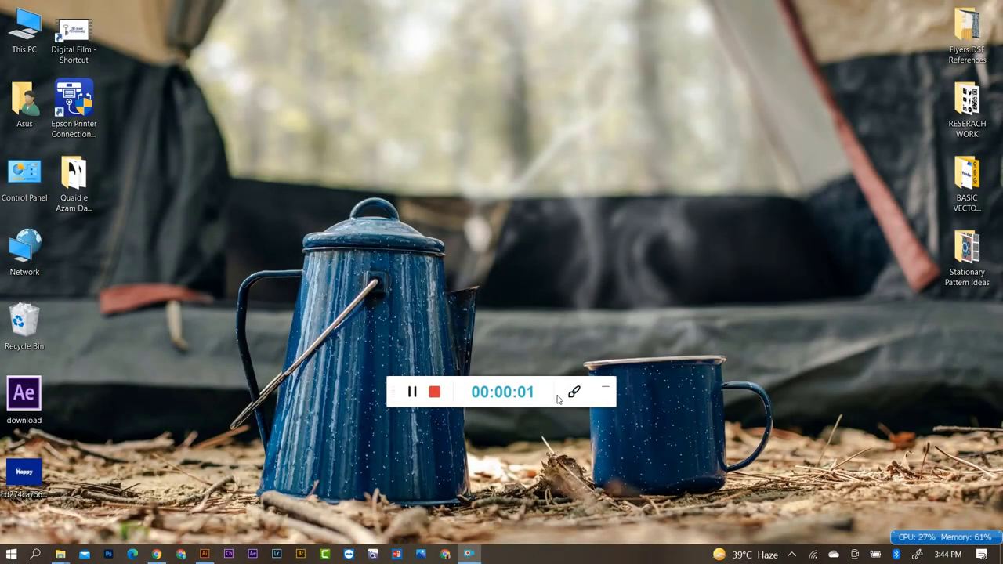
Restore Motif DEsign.ai and zoom around its finished blue flower motif sheet.
mouse_move(556, 399)
left_mouse_down()
mouse_move(950, 520)
mouse_move(948, 539)
left_mouse_up()
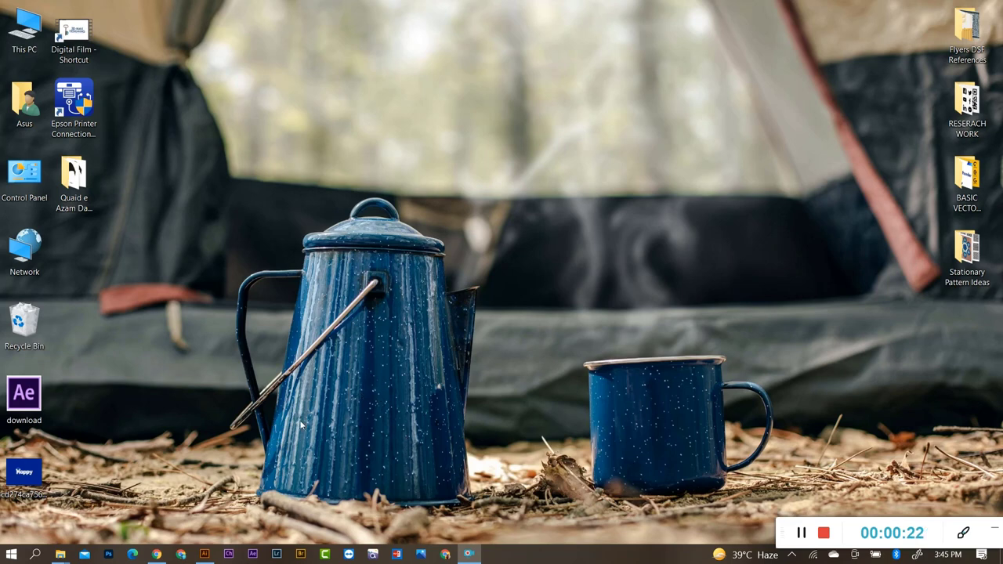
left_click(203, 555)
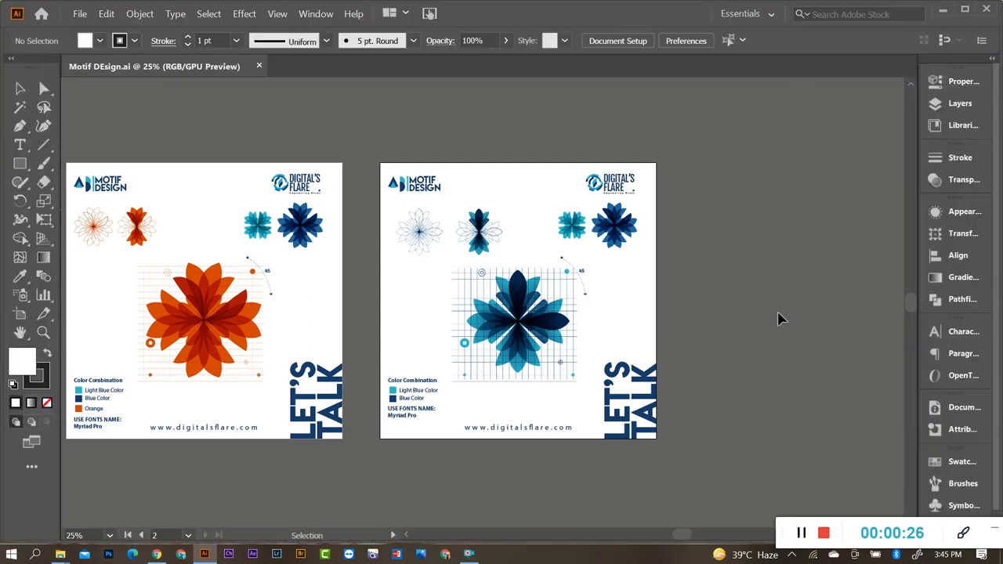
scroll(611, 317, "up", 2)
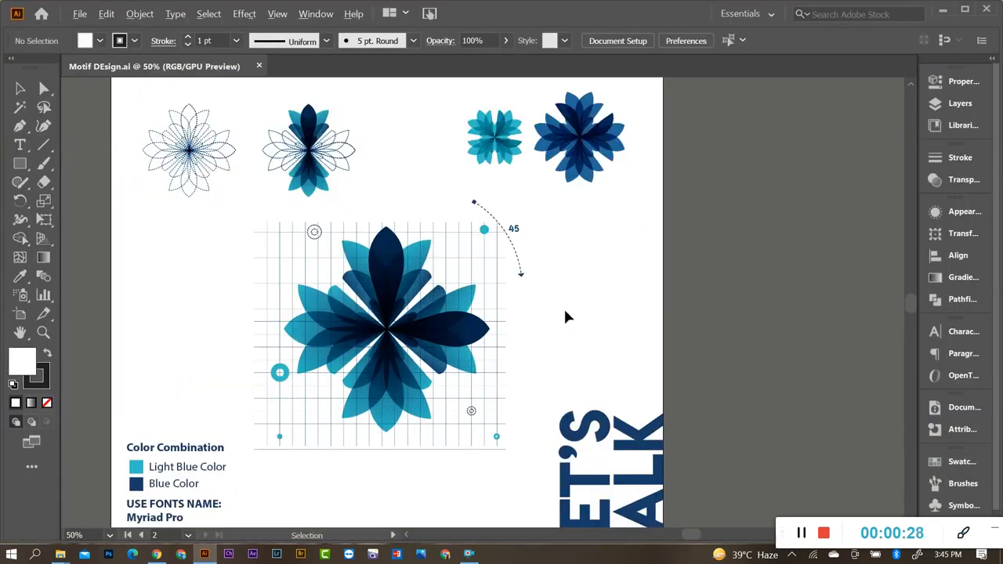
scroll(564, 316, "down", 1)
scroll(460, 226, "up", 1)
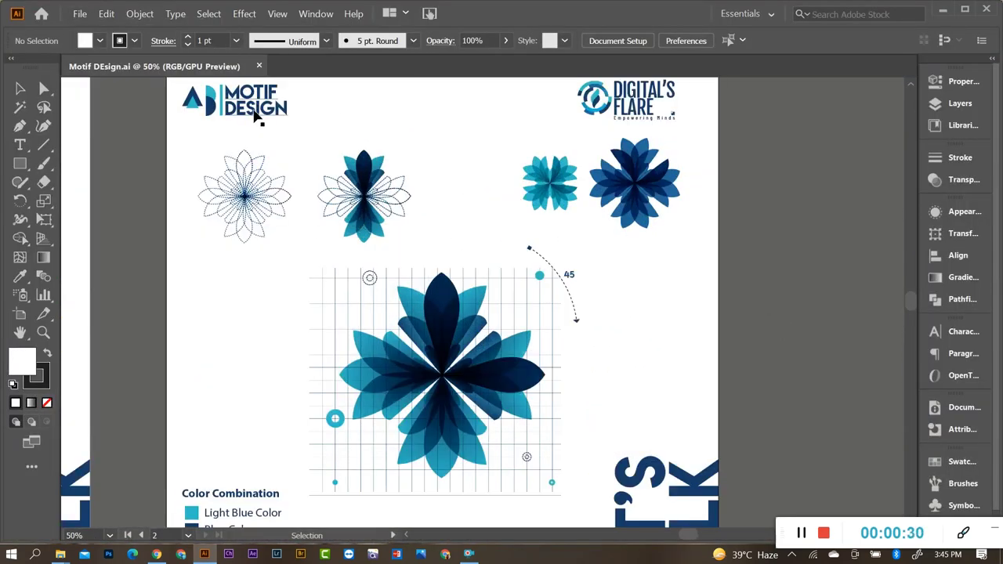
scroll(482, 302, "down", 1)
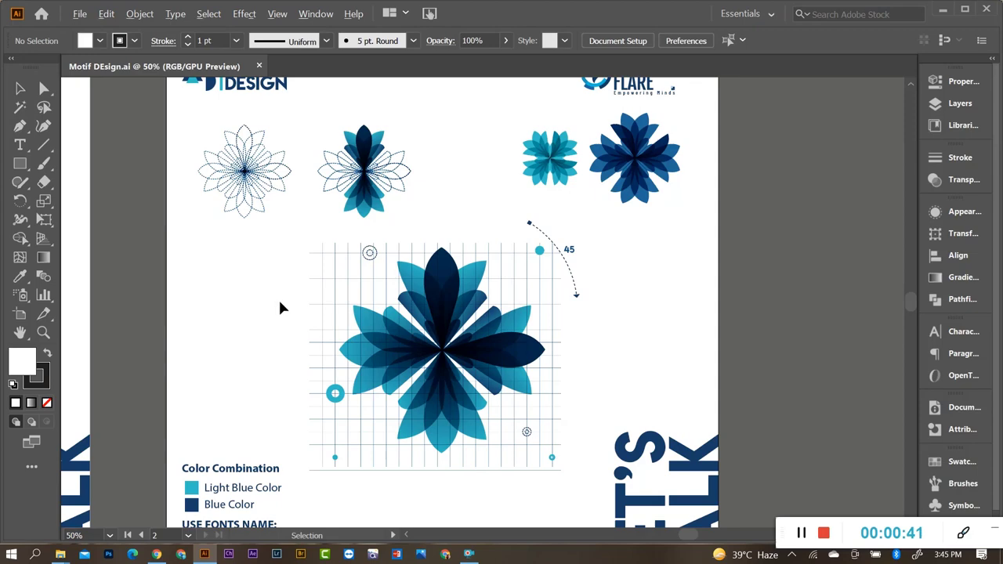
scroll(280, 308, "down", 1)
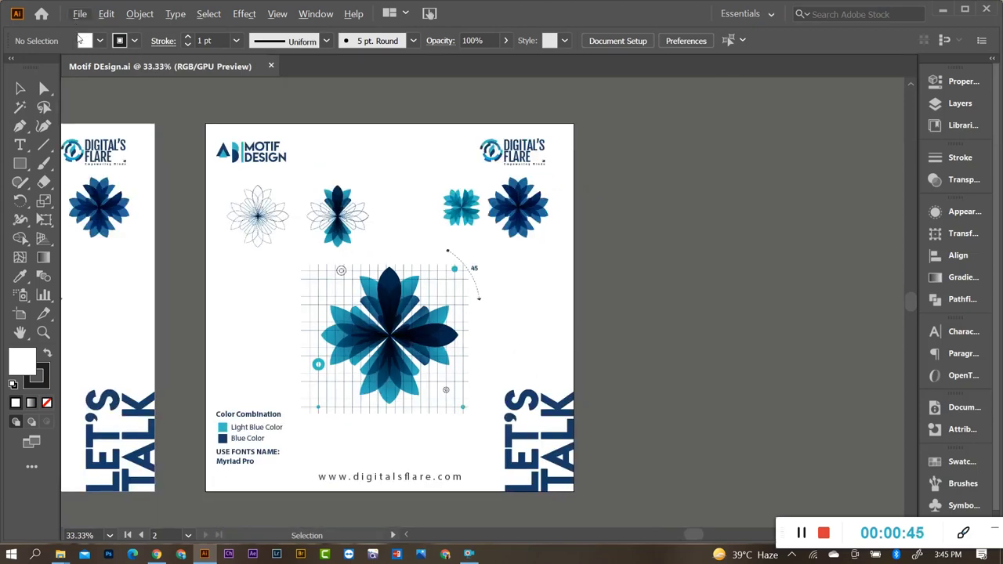
Create a 1080 × 1080 px document from File > New named 'Motif Design'.
left_click(78, 15)
left_click(570, 166)
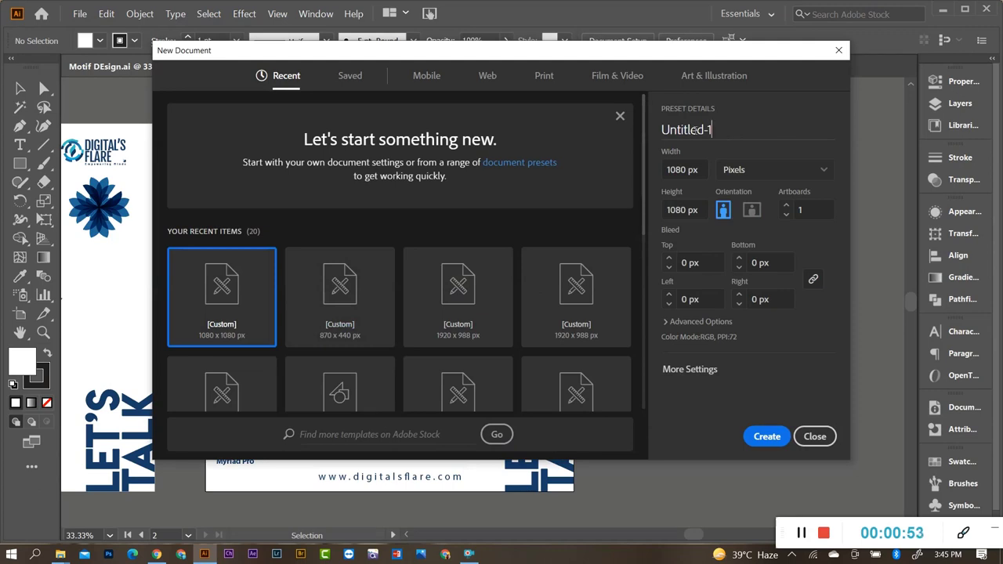
left_click(695, 130)
type("Mot")
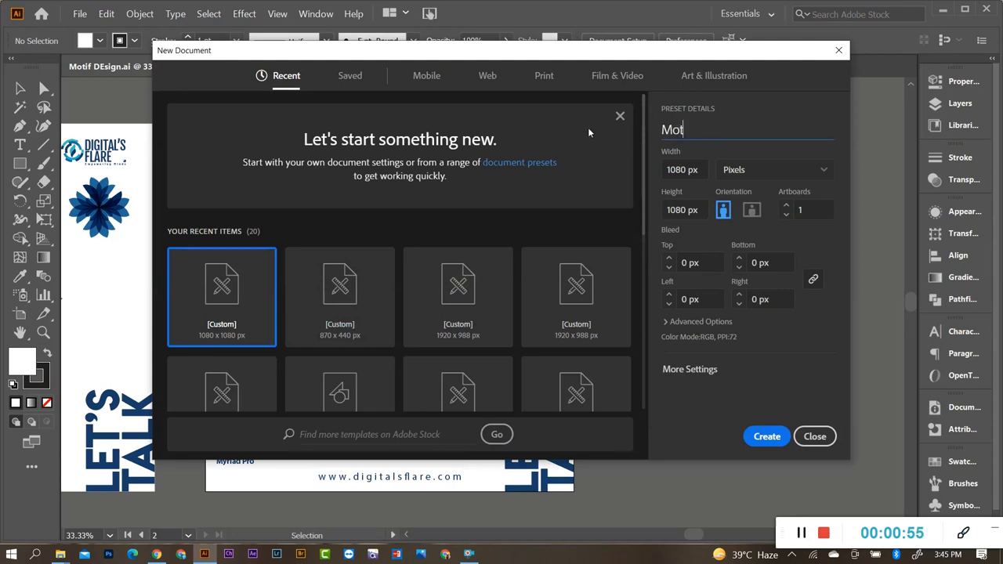
type("if Desi")
type("gn")
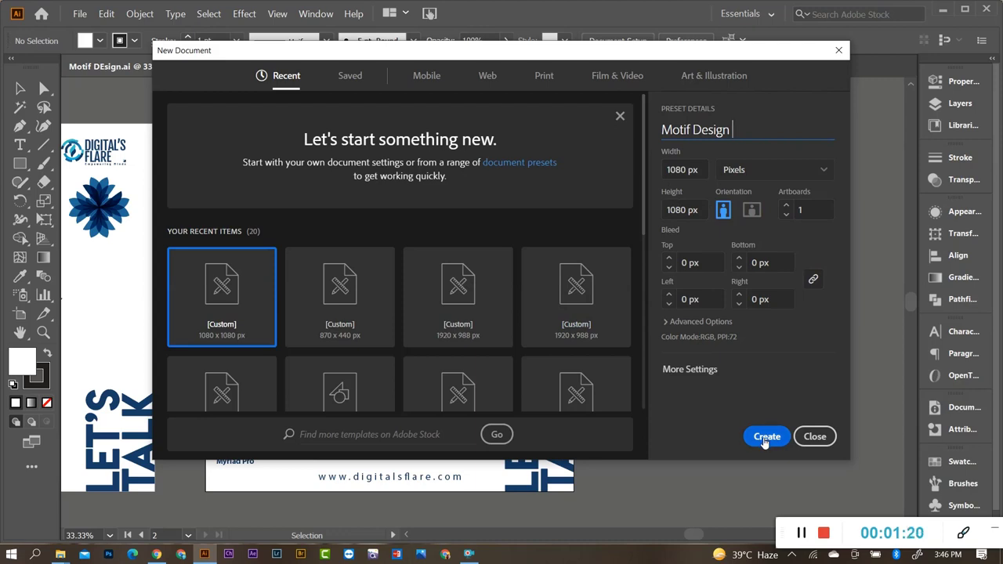
left_click(765, 442)
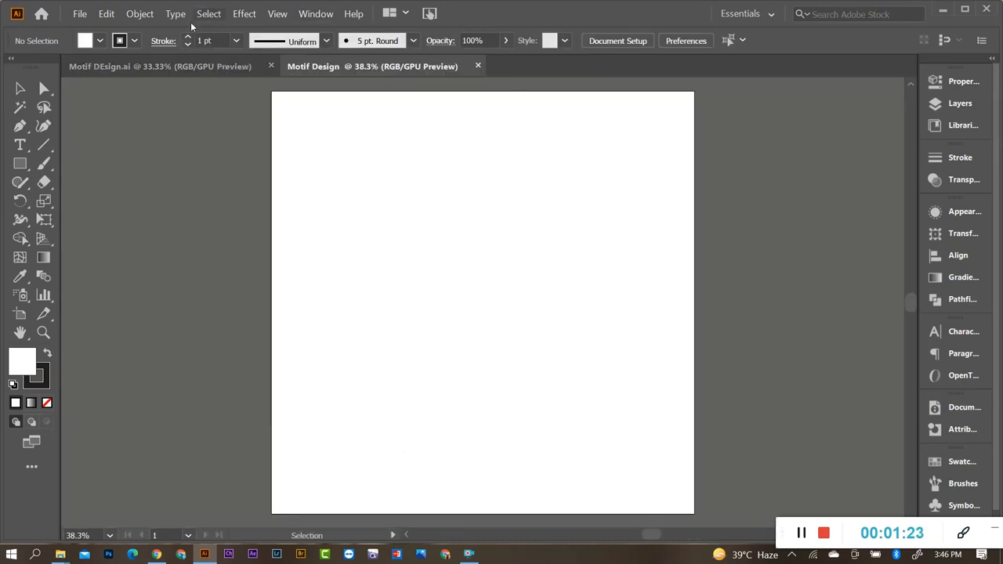
Select the header logo group in Motif DEsign.ai, undoing an accidental rectangle move.
left_click(185, 66)
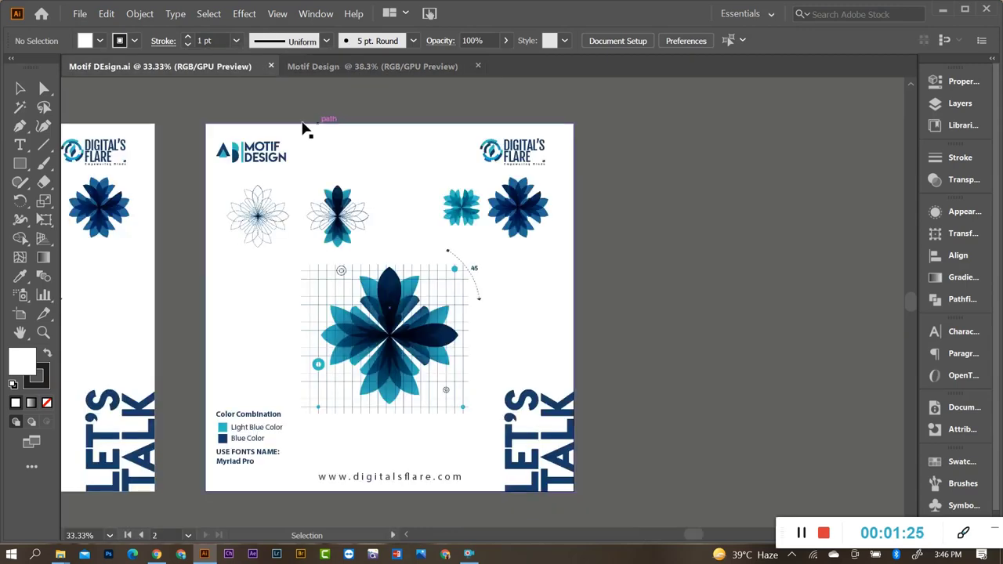
mouse_move(214, 134)
left_mouse_down()
mouse_move(231, 157)
mouse_move(468, 198)
left_mouse_up()
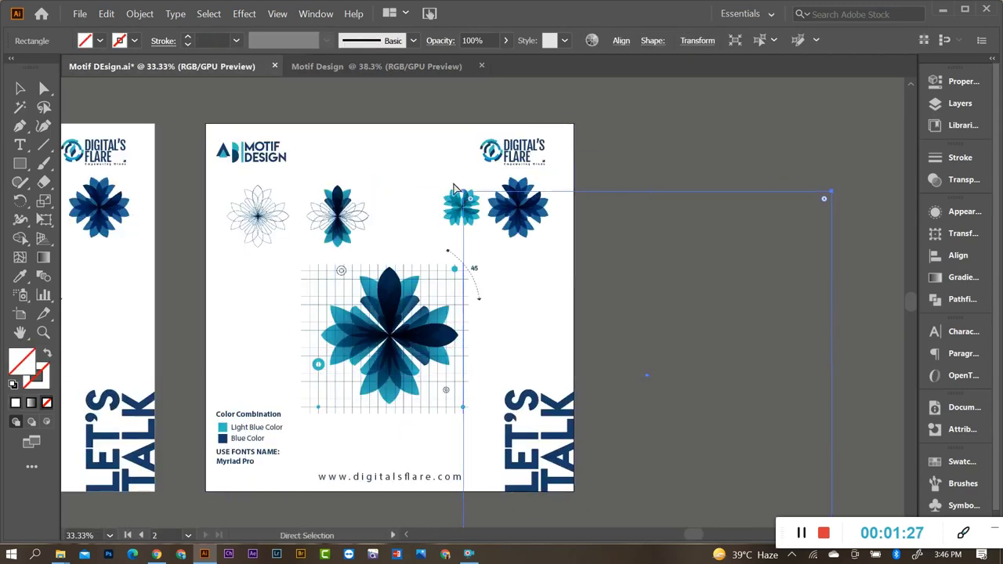
key("ctrl+z")
key("ctrl+z")
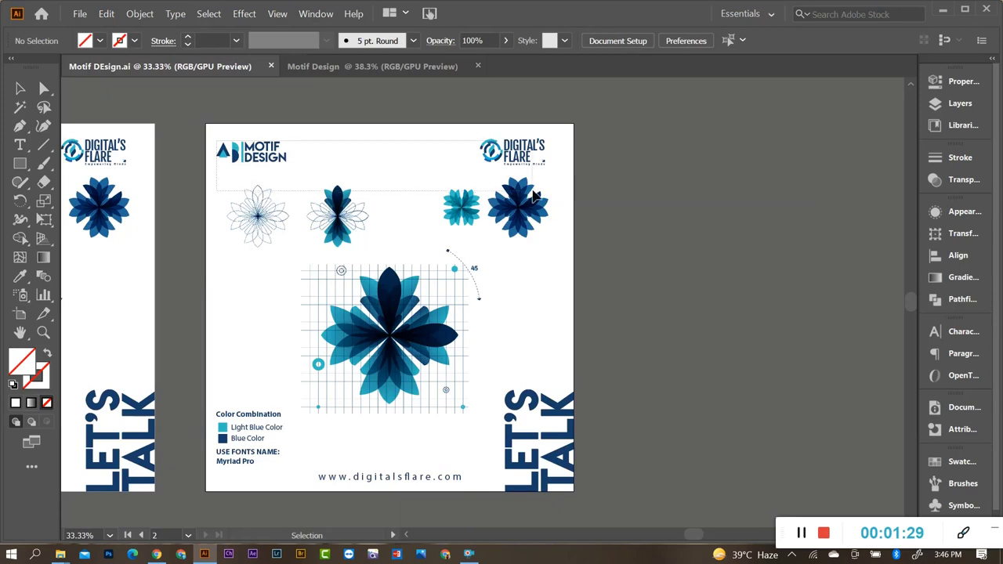
left_click(553, 171)
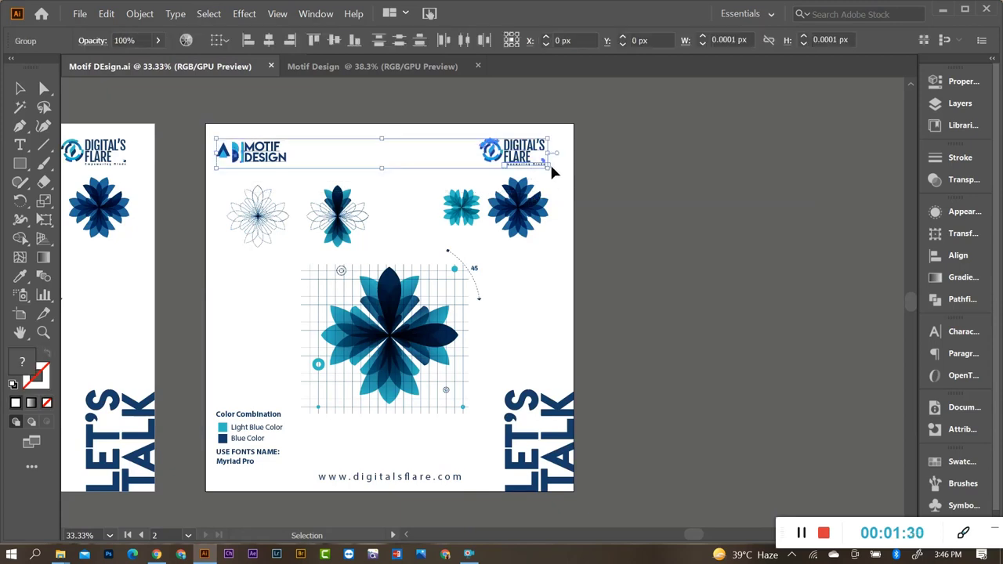
Paste the logo header into Motif Design and move it to the artboard top.
left_click(353, 67)
key("ctrl+v")
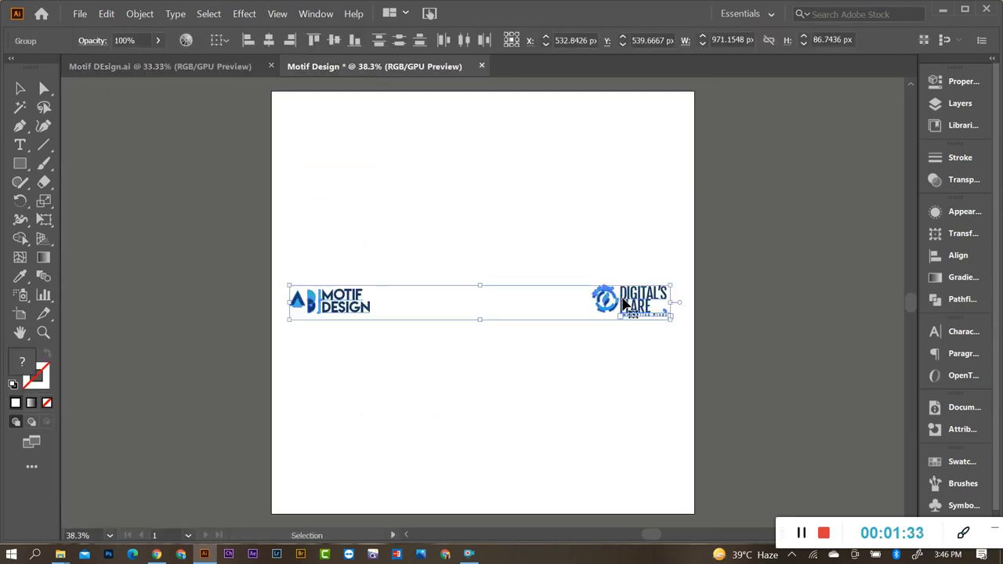
left_click_drag(618, 308, 617, 129)
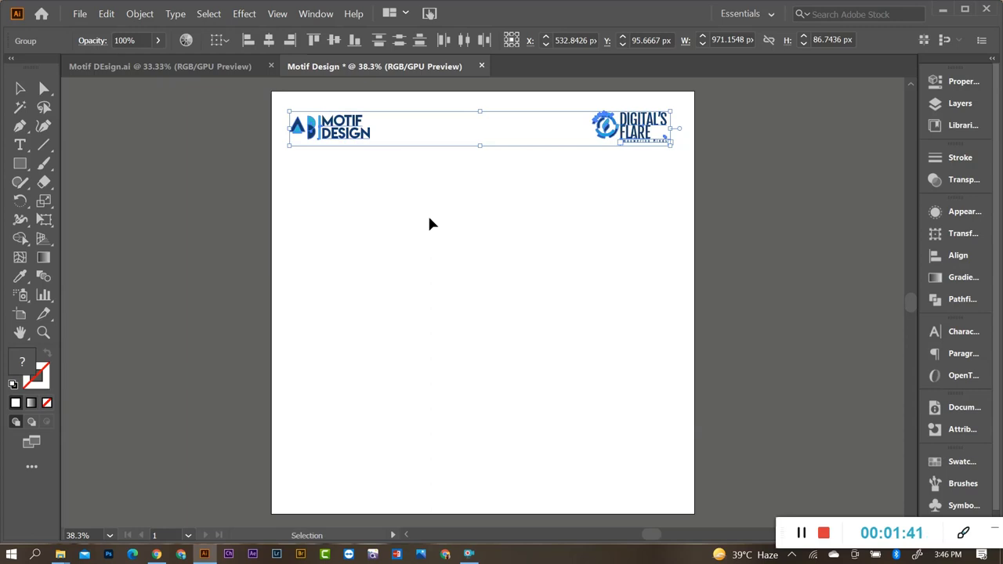
left_click(660, 199)
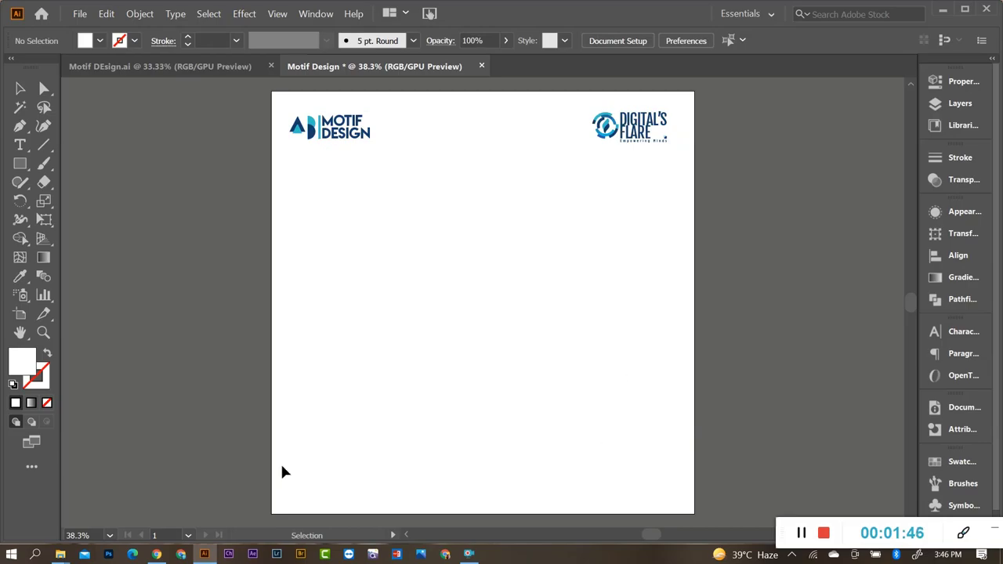
left_click(157, 555)
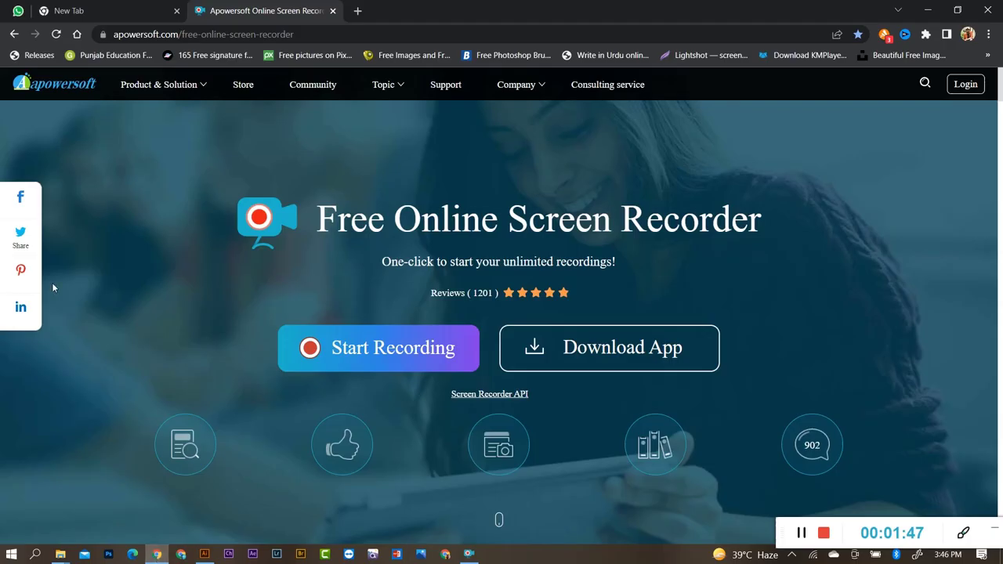
Search Google Images for 'motif design' in a new Chrome tab.
left_click(358, 11)
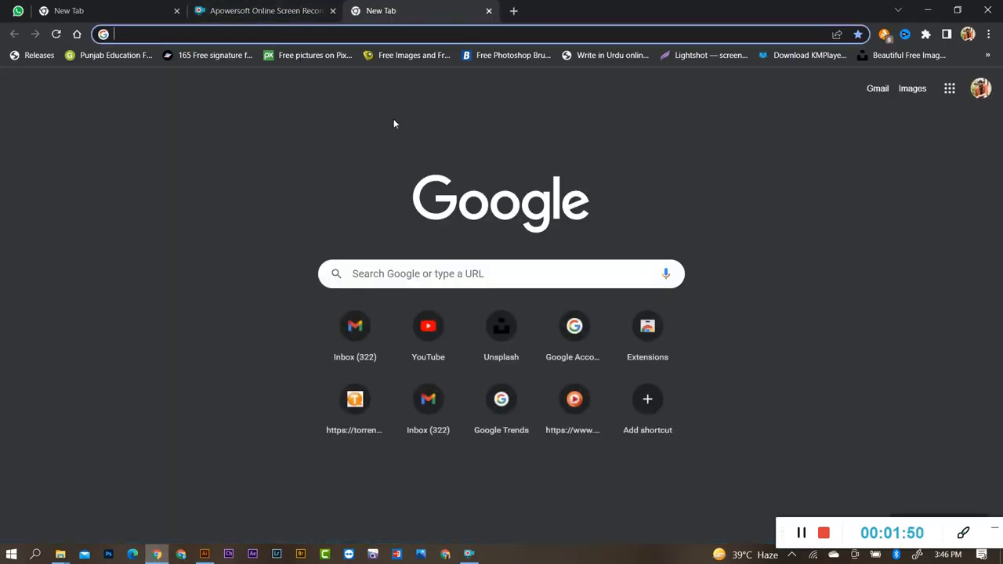
left_click(369, 274)
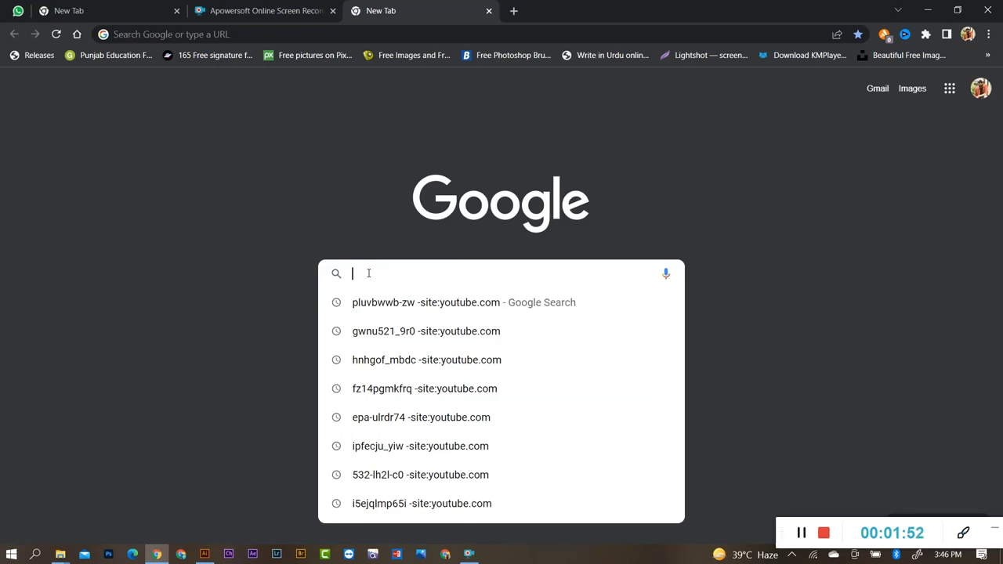
type("motif")
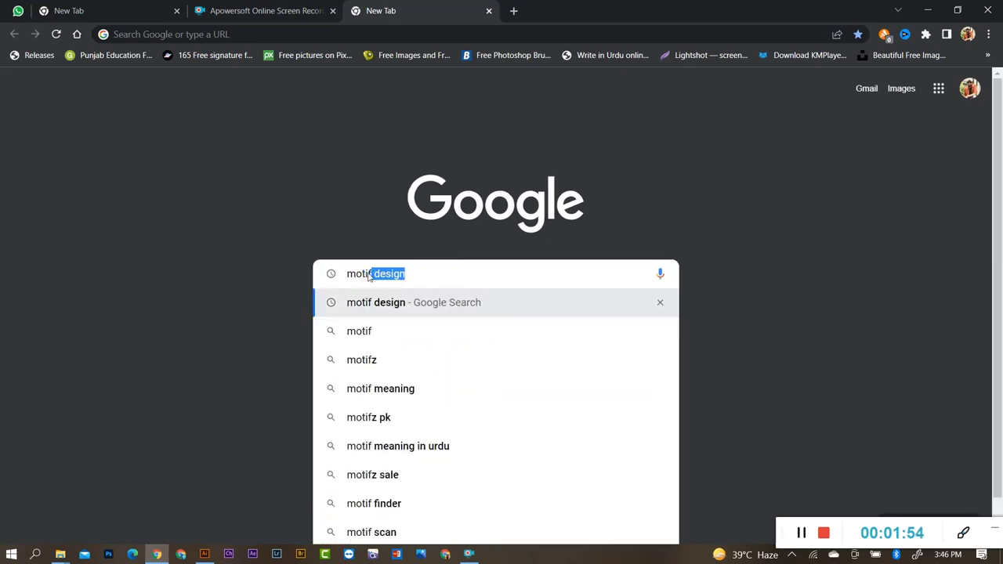
left_click(376, 310)
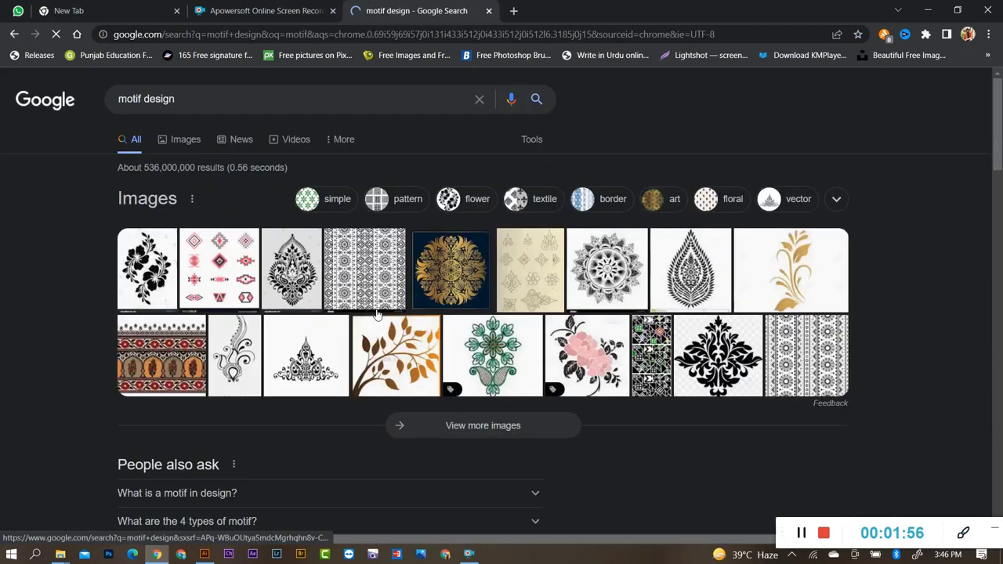
left_click(188, 140)
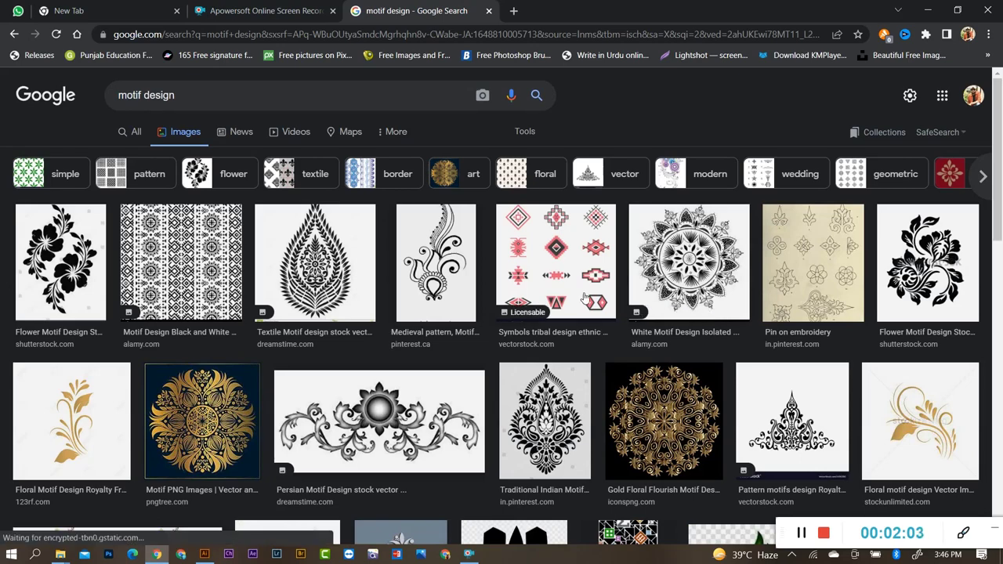
Scroll through the motif design image results, then minimize Chrome back to Illustrator.
scroll(582, 297, "down", 3)
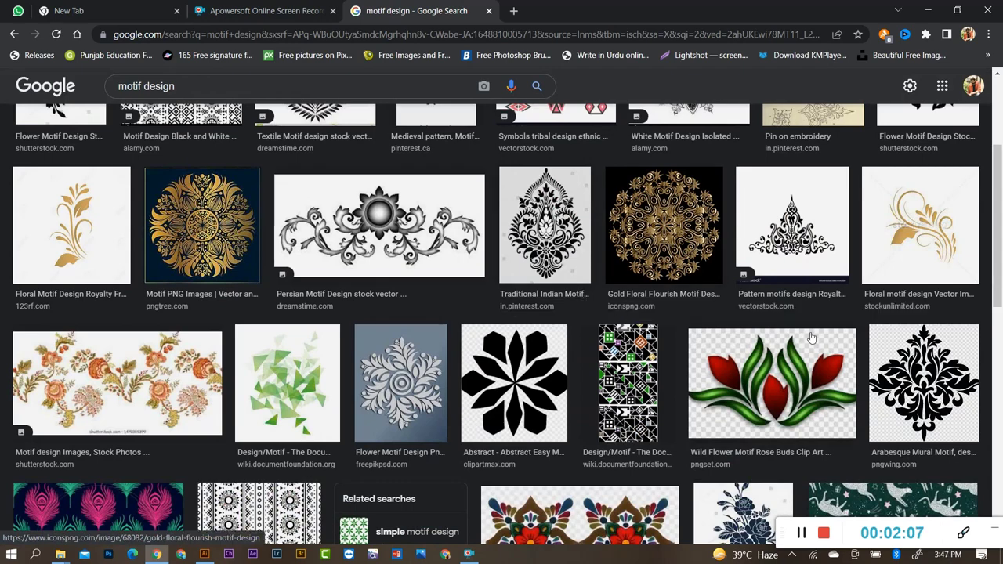
scroll(811, 339, "down", 2)
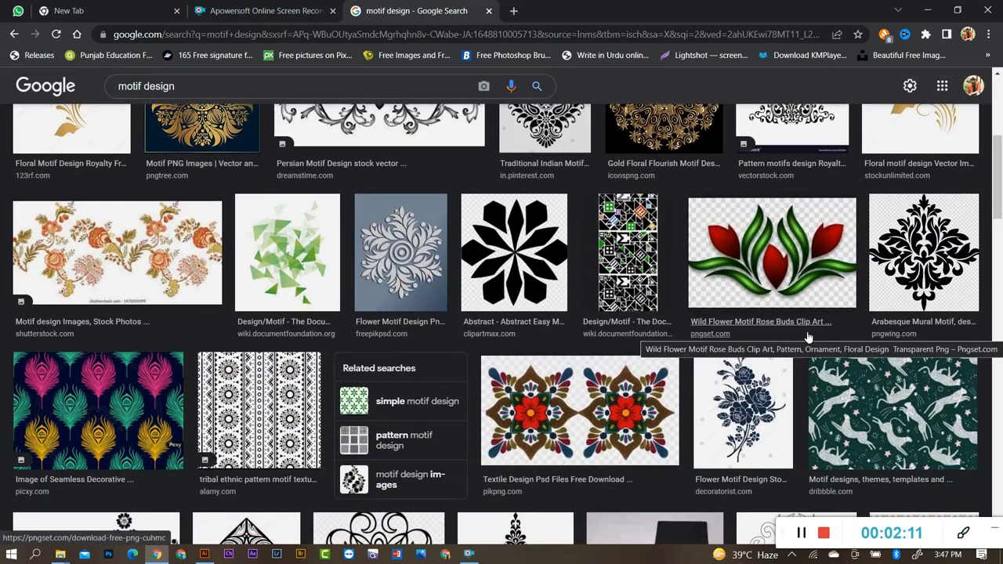
scroll(807, 337, "down", 2)
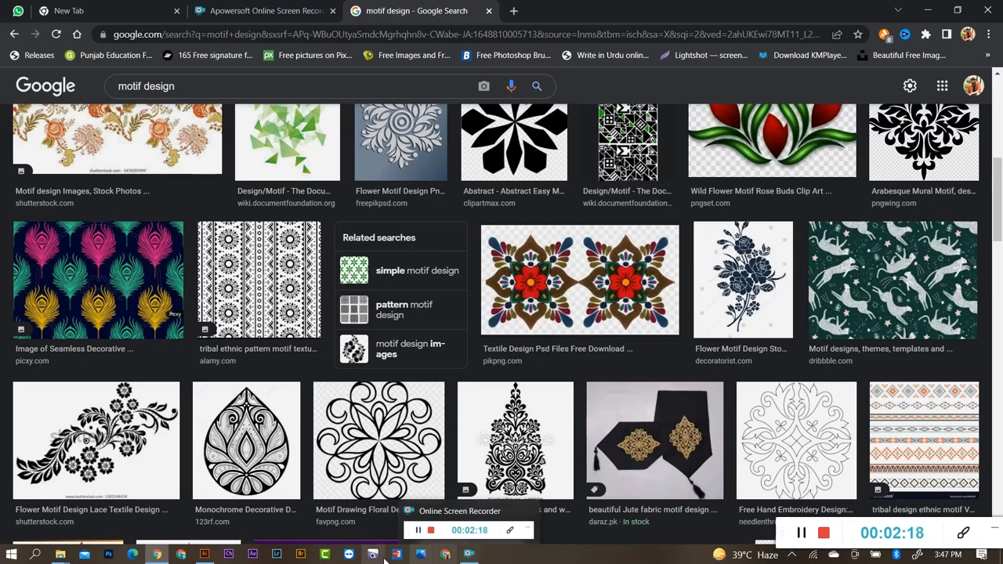
mouse_move(204, 554)
left_click(203, 502)
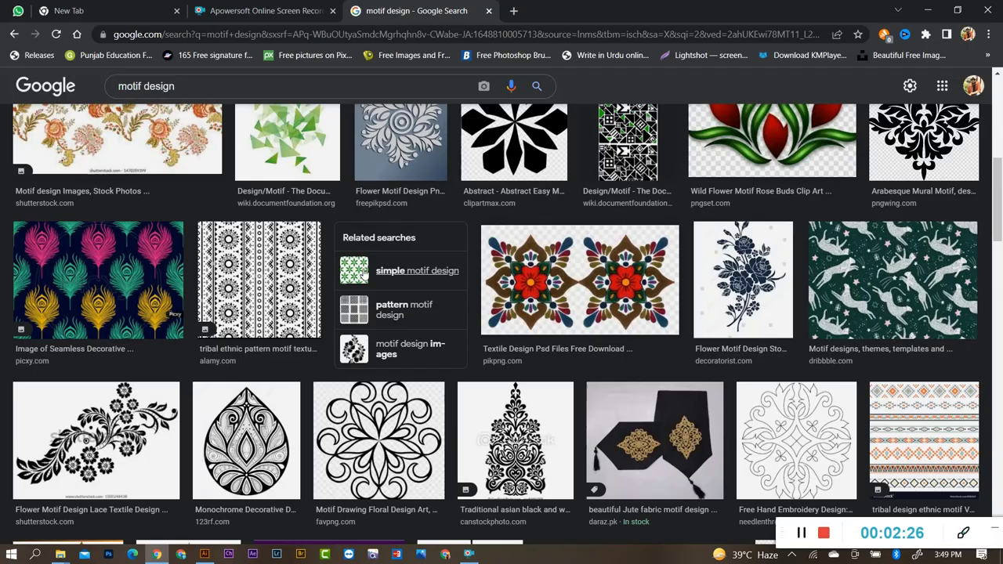
scroll(250, 303, "down", 4)
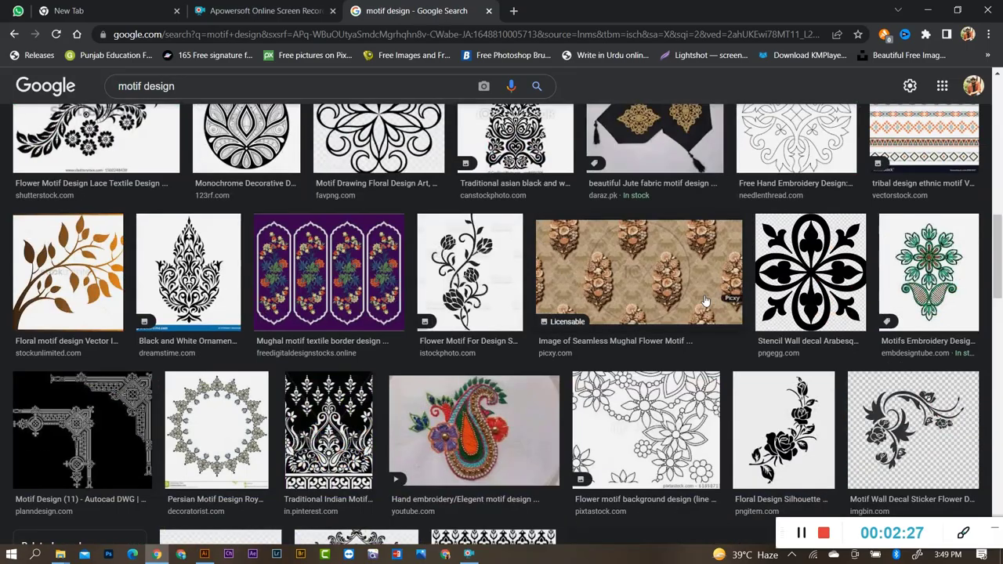
scroll(251, 303, "down", 3)
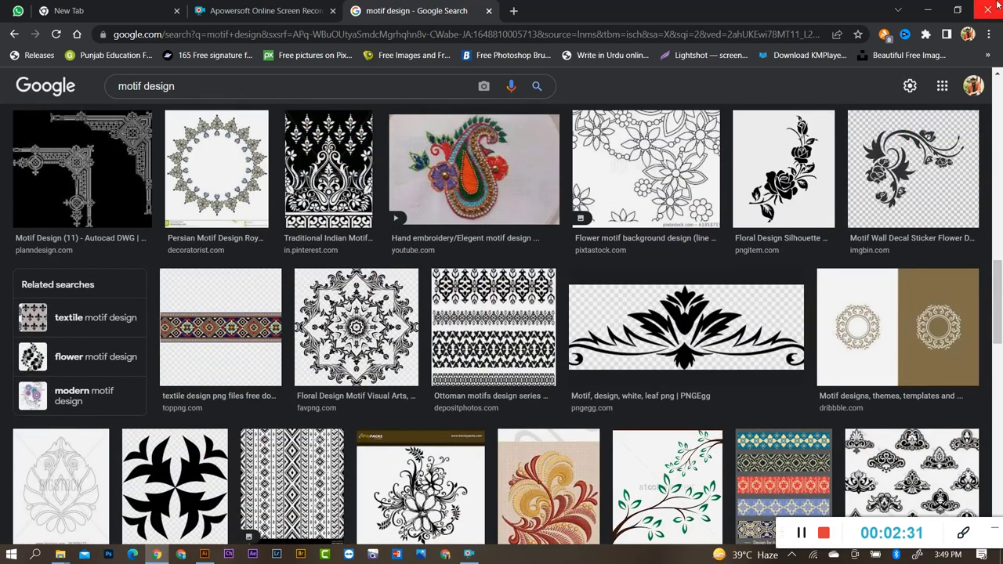
left_click(927, 15)
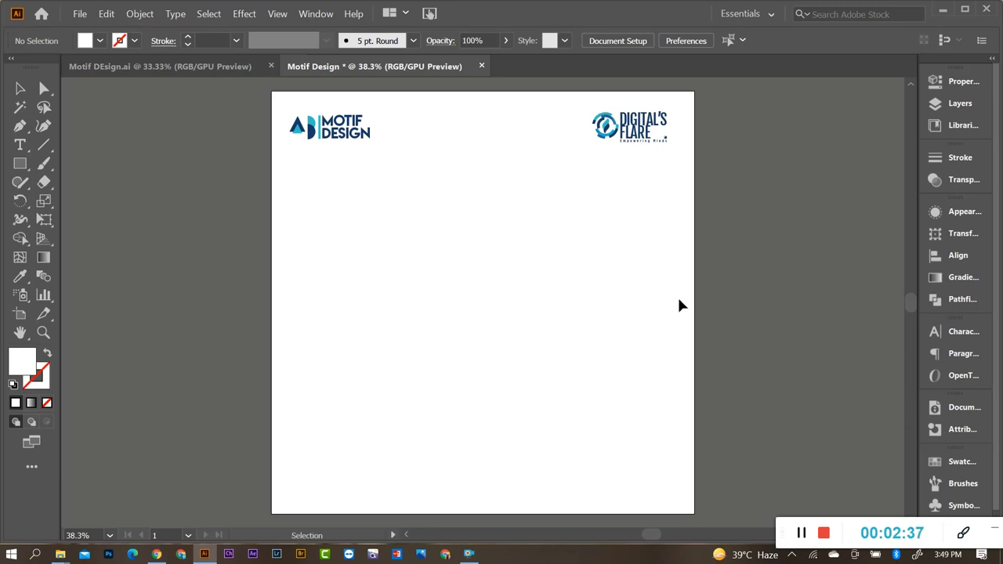
Draw a 368 px circle with the Ellipse Tool.
right_click(21, 167)
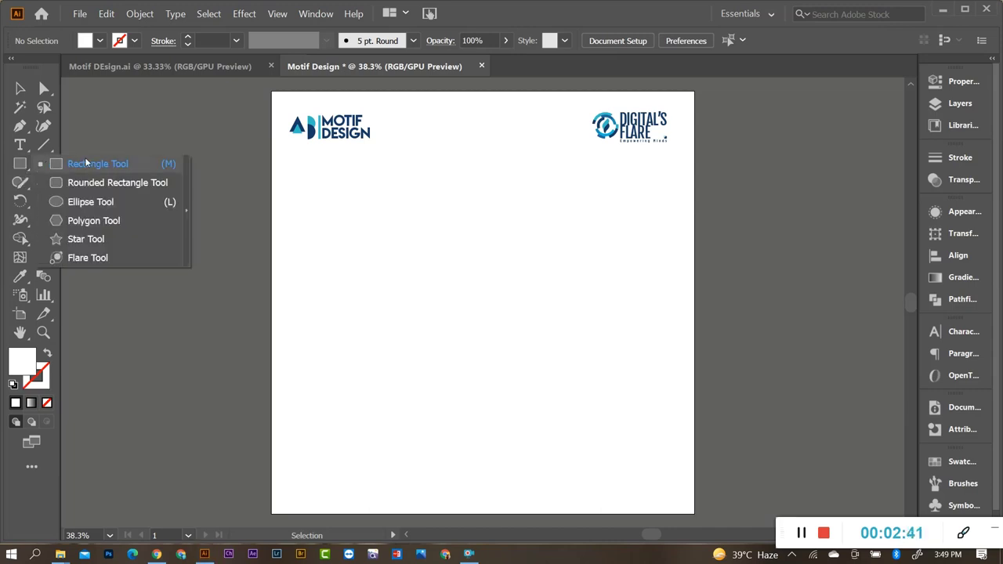
left_click(88, 204)
left_click_drag(462, 282, 501, 355)
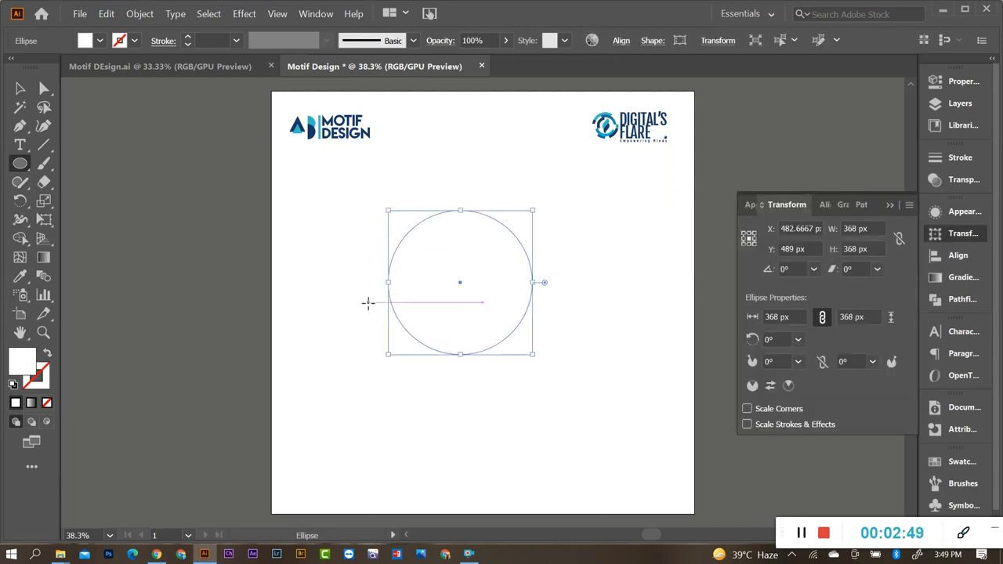
Give the circle the logo's navy as stroke with no fill, and shift it left.
key("i")
left_click(318, 130)
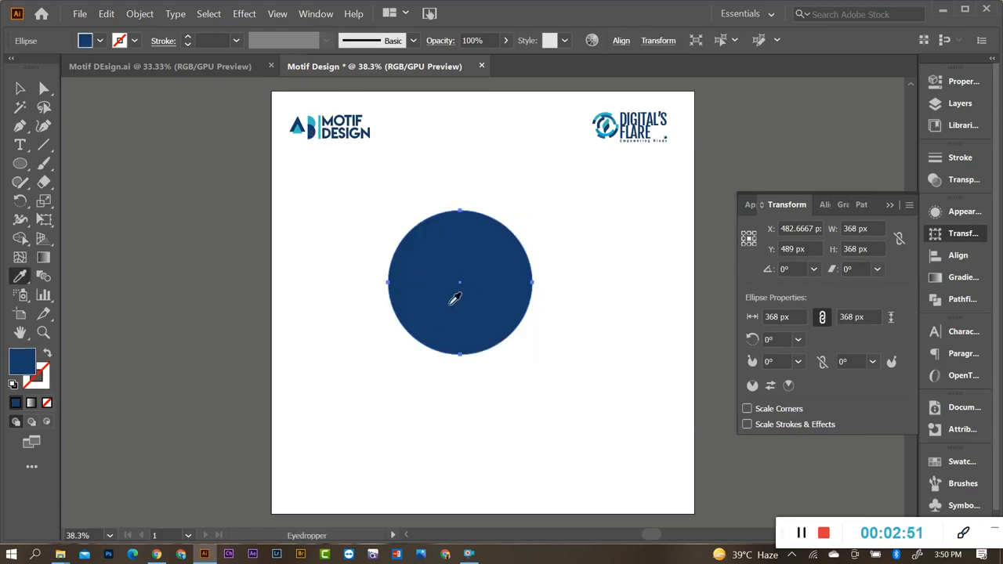
left_click(48, 356)
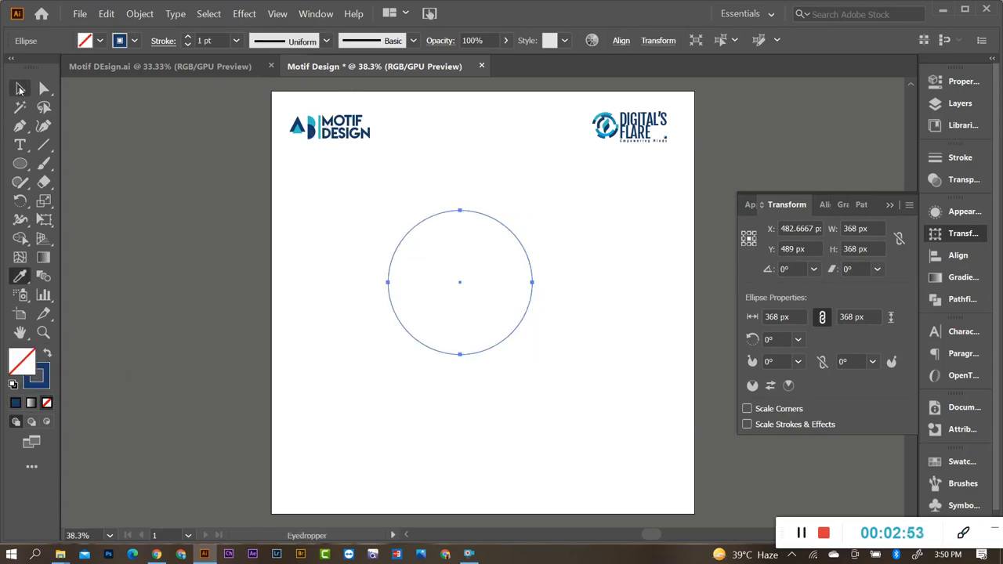
key("v")
left_click_drag(533, 269, 474, 267)
left_click(533, 287)
left_click_drag(502, 223, 432, 301)
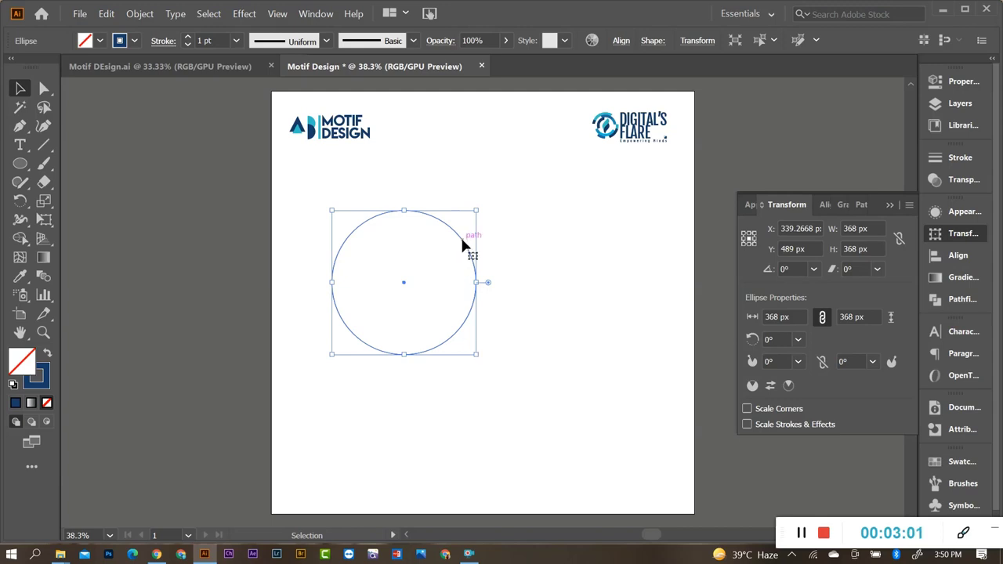
Duplicate the circle rightward, centre snapped to the first circle's edge, then select both.
left_click_drag(462, 245, 483, 250)
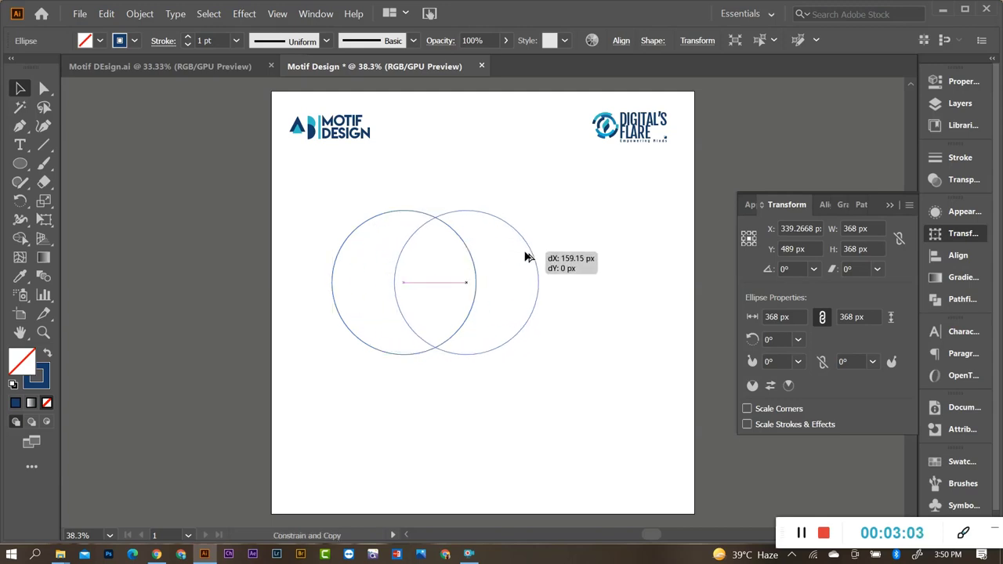
left_click_drag(516, 255, 535, 259)
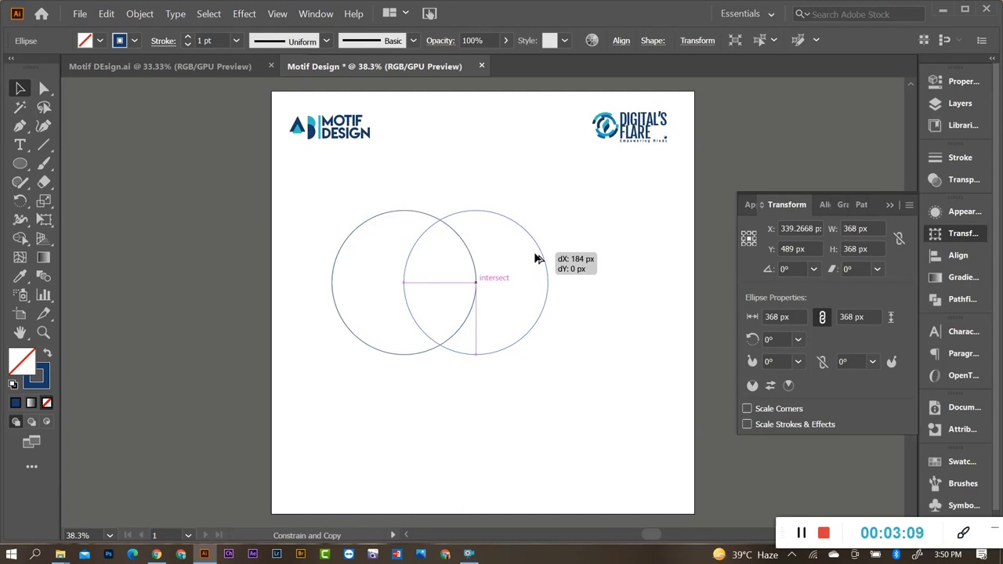
left_click_drag(536, 259, 536, 258)
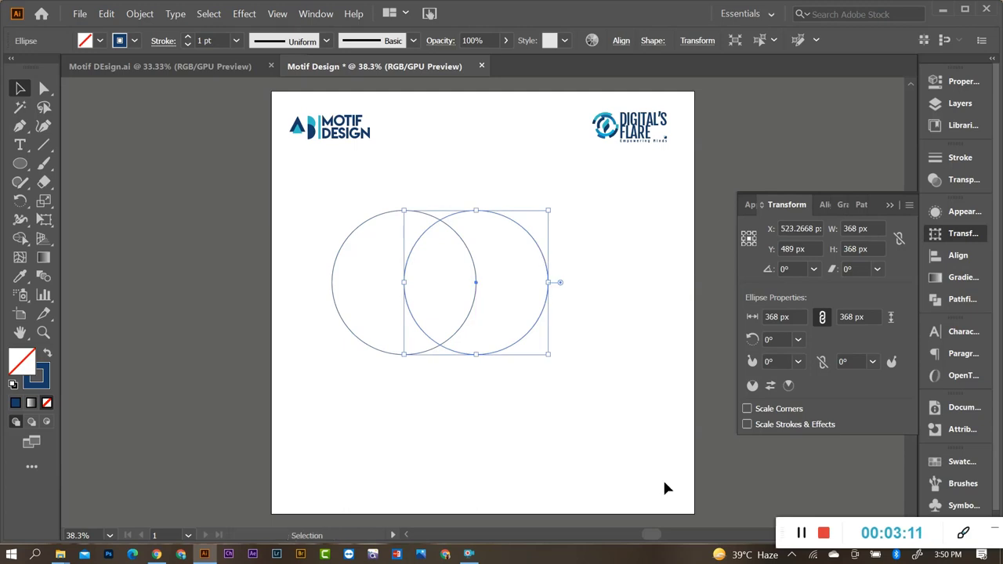
left_click(803, 539)
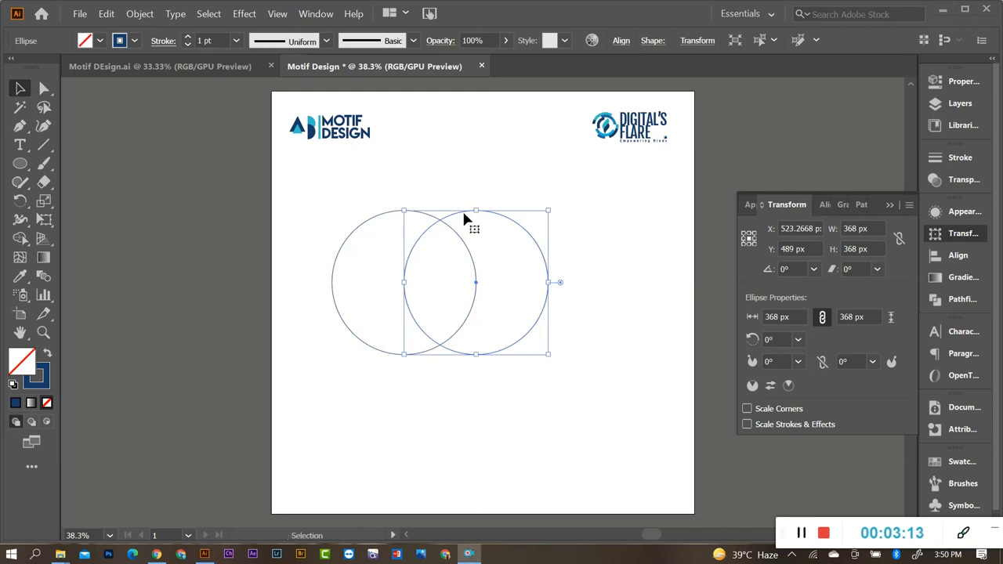
scroll(440, 225, "up", 2)
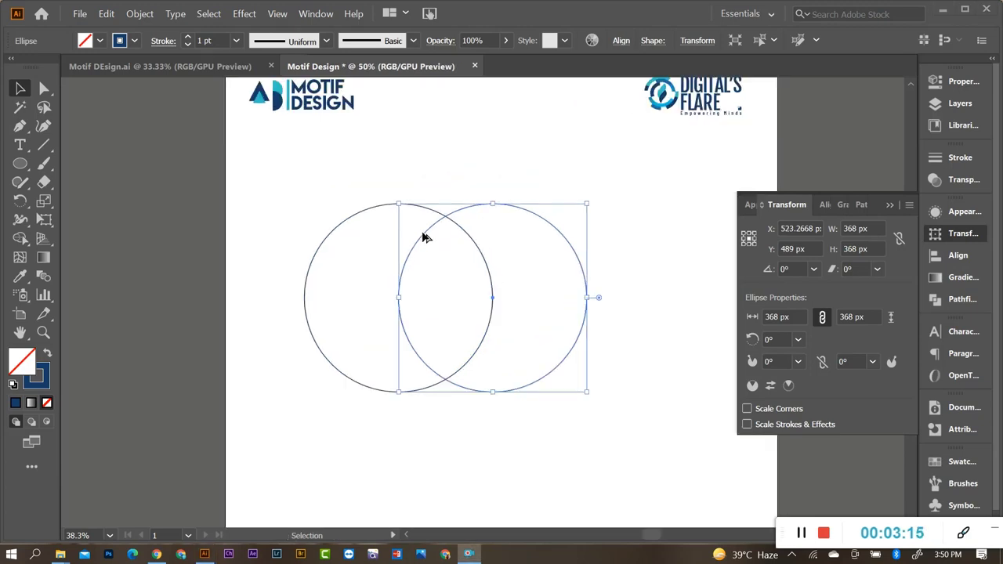
scroll(415, 219, "down", 1)
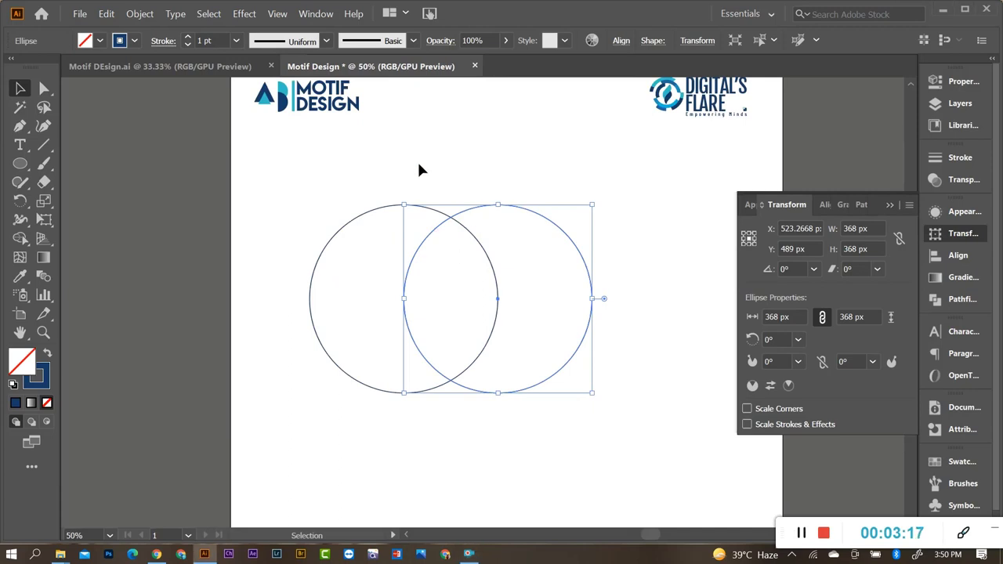
mouse_move(394, 160)
left_mouse_down()
mouse_move(524, 317)
mouse_move(529, 303)
left_mouse_up()
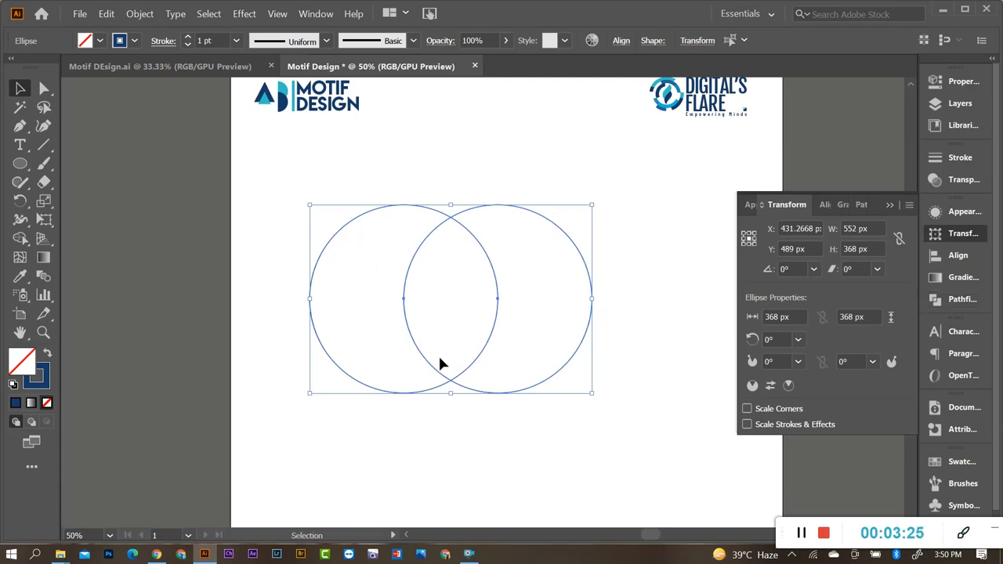
Delete both outer crescents with Shape Builder, leaving a 184 × 318.76 px lens.
left_click(20, 239)
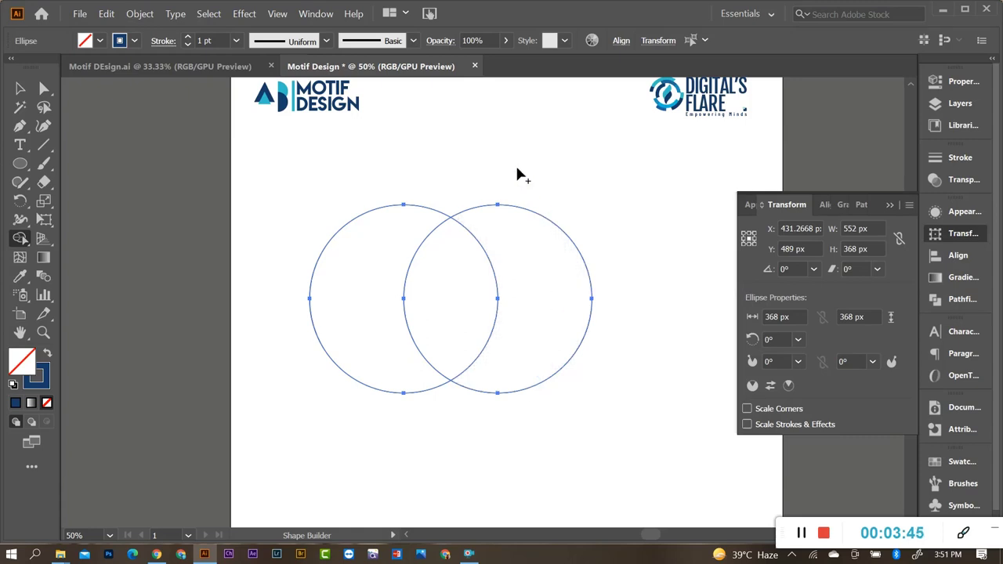
left_click(521, 223, "alt")
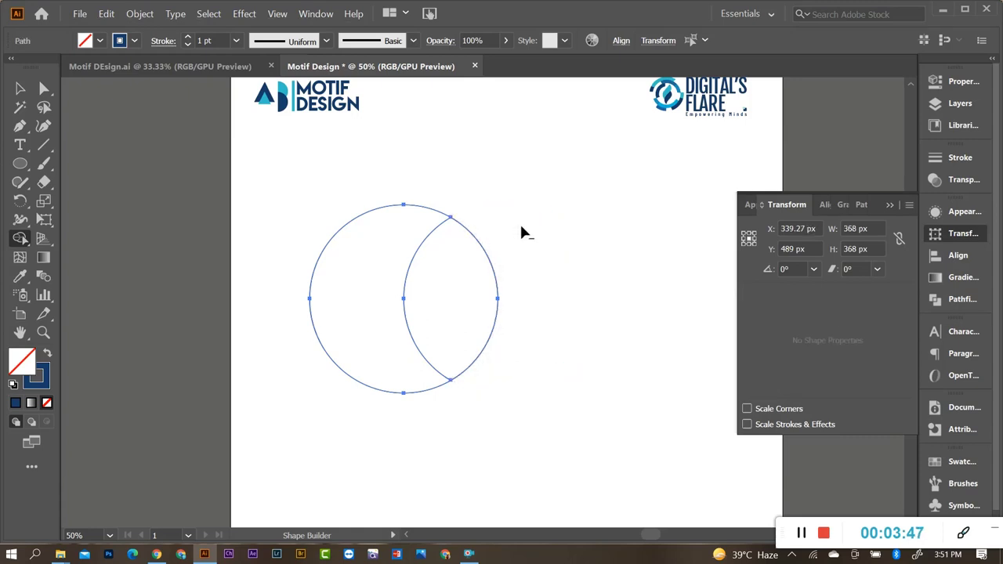
left_click(387, 247, "alt")
Try moving and duplicating the lens, undoing each, keeping one lens nudged up-right.
left_click(19, 89)
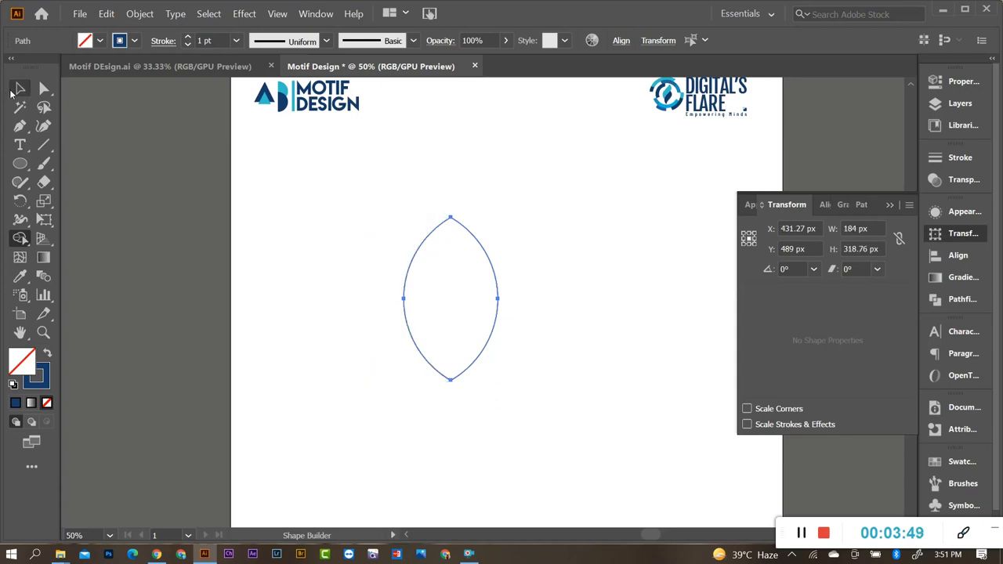
left_click(438, 279)
left_click(463, 295)
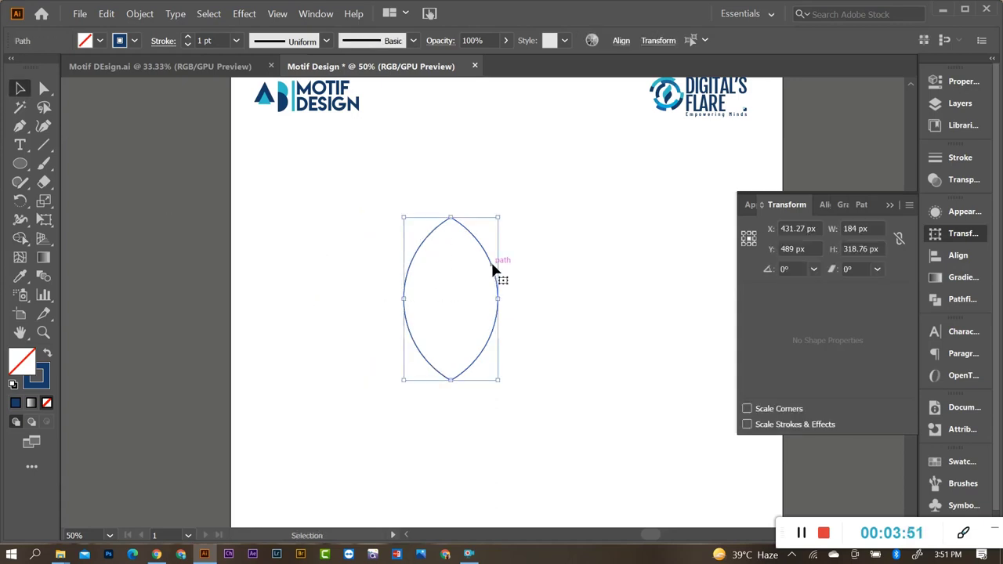
mouse_move(492, 271)
left_mouse_down()
mouse_move(527, 279)
mouse_move(538, 269)
left_mouse_up()
key("ctrl+z")
left_click(544, 349)
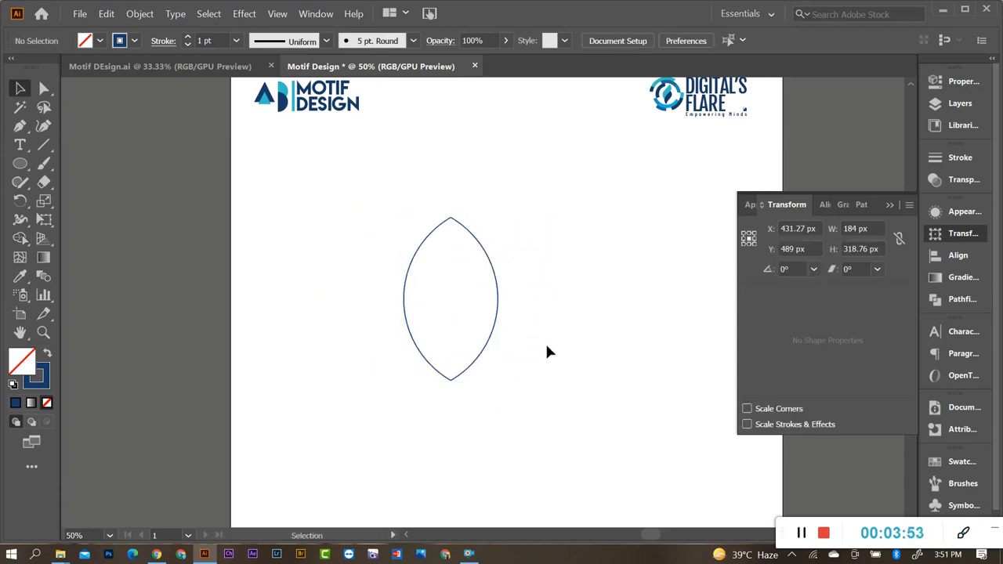
left_click_drag(499, 307, 550, 292)
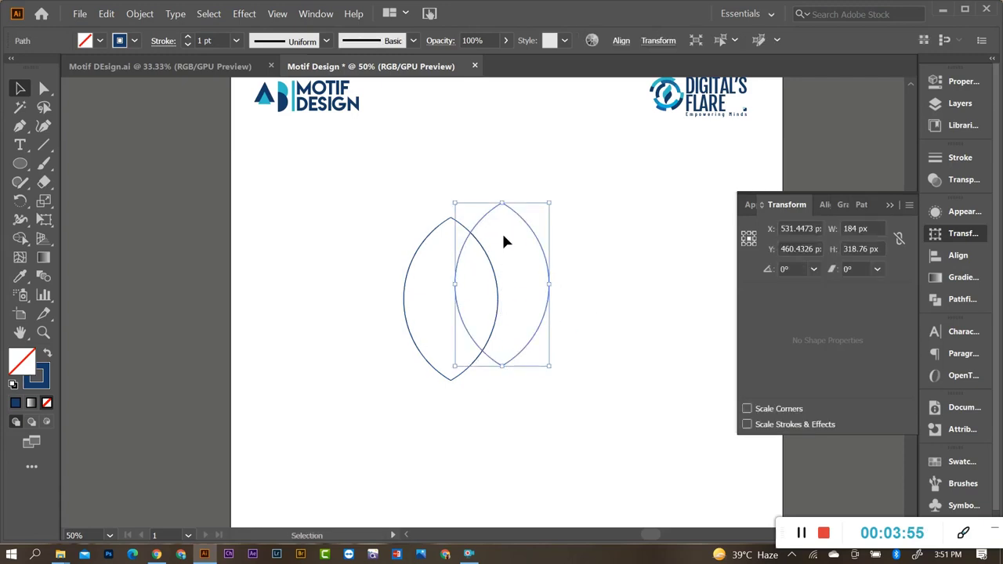
key("a")
key("ctrl+z")
key("v")
mouse_move(485, 241)
left_mouse_down()
mouse_move(533, 234)
mouse_move(522, 227)
mouse_move(547, 266)
left_mouse_up()
key("ctrl+z")
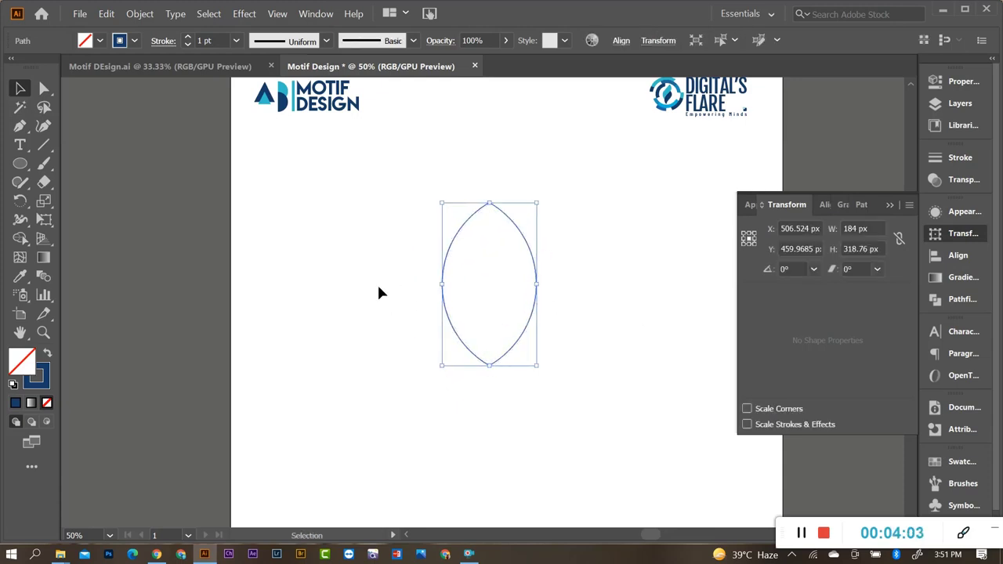
Reselect the lens shape and display its anchor points.
right_click(488, 262)
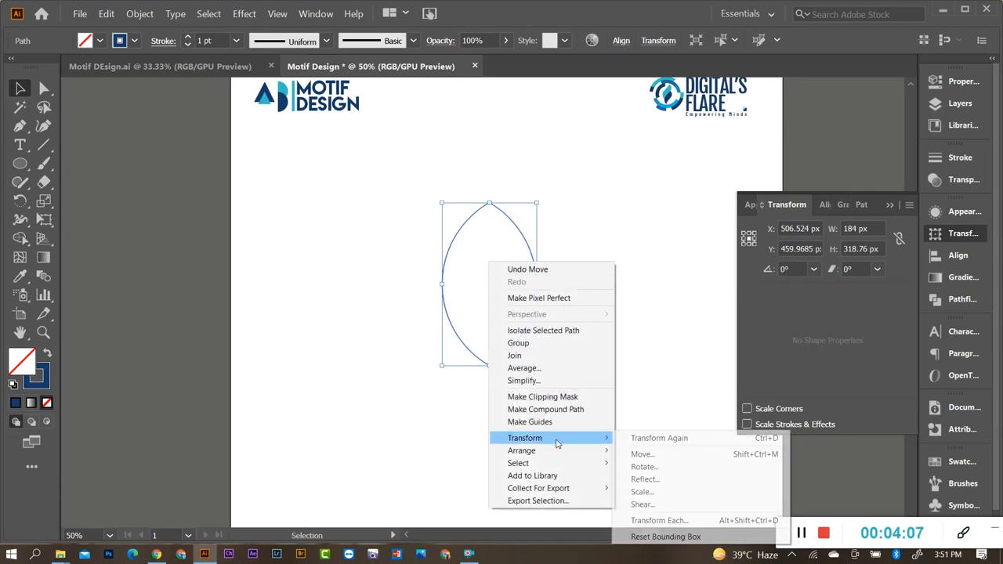
mouse_move(525, 438)
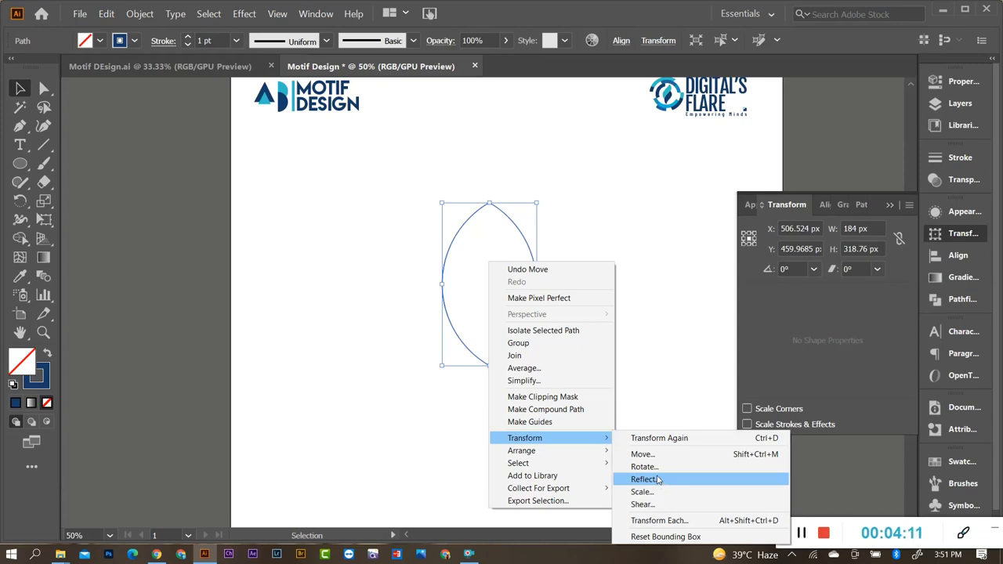
left_click(614, 188)
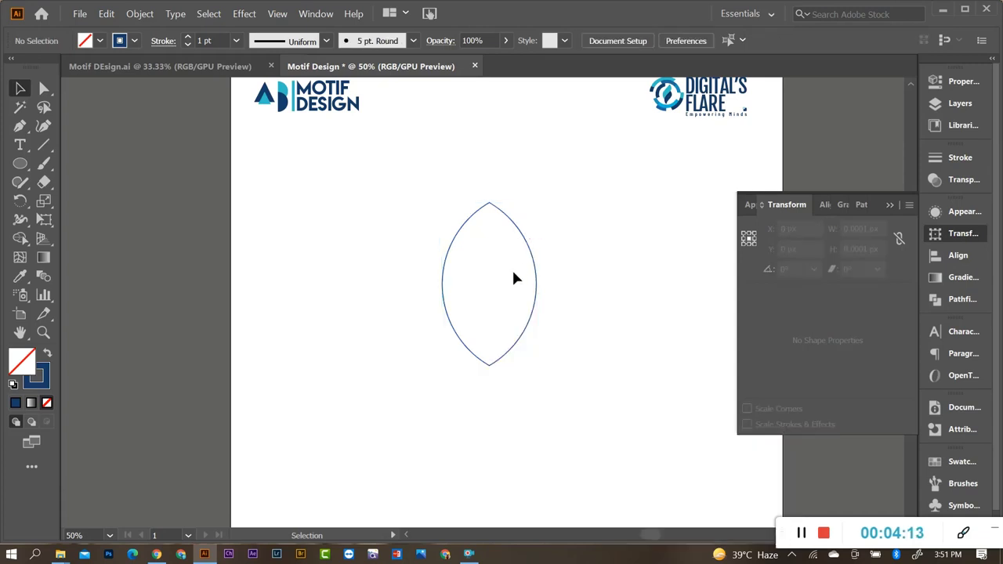
left_click(492, 248)
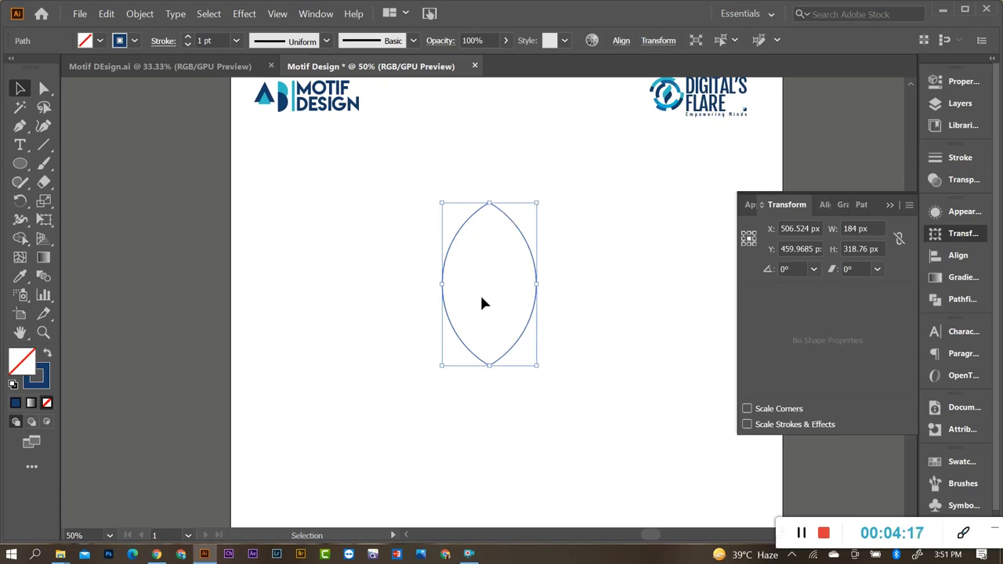
scroll(483, 292, "up", 4)
scroll(480, 297, "down", 3)
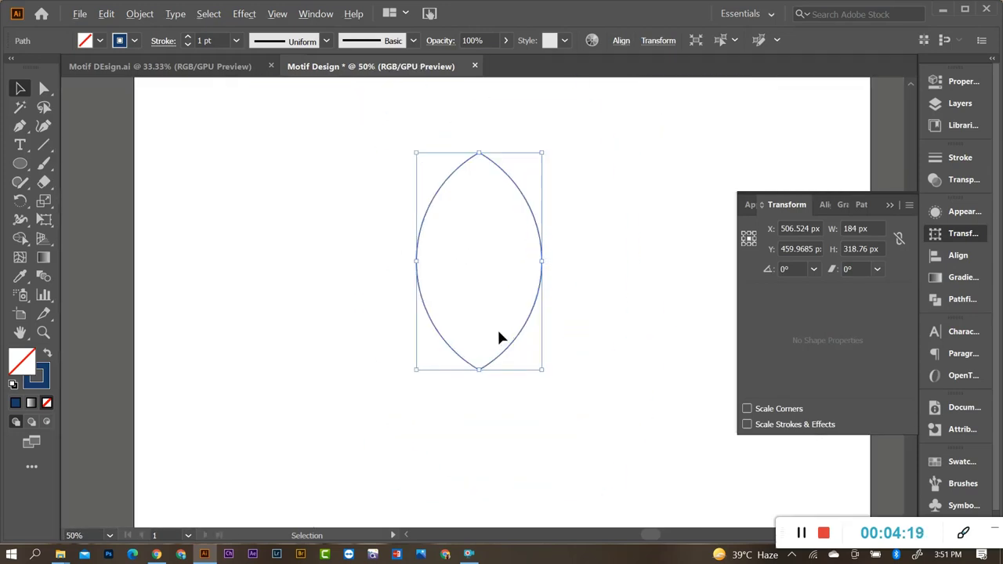
key("a")
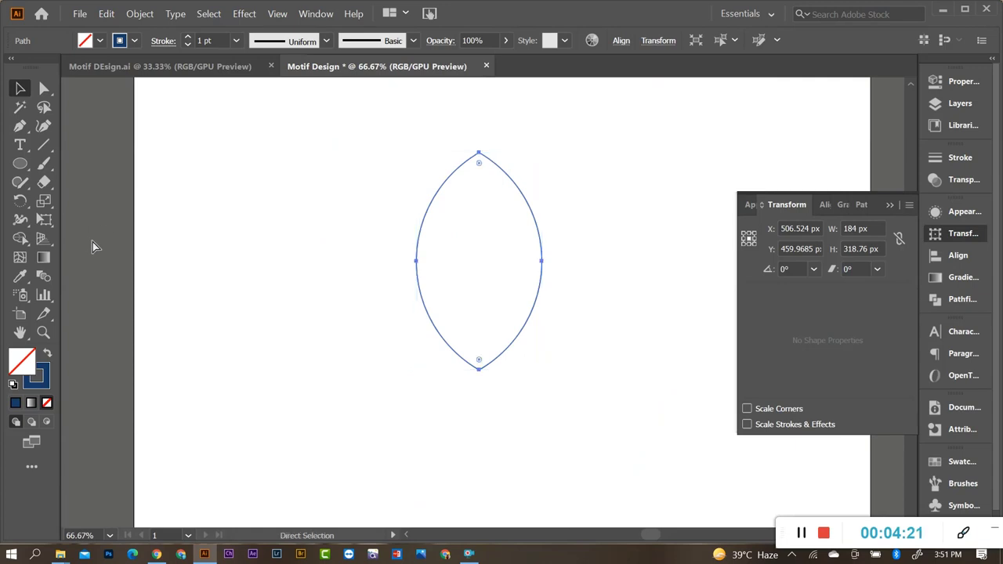
Show rulers and drag a vertical guide through the lens centre.
key("ctrl+r")
key("v")
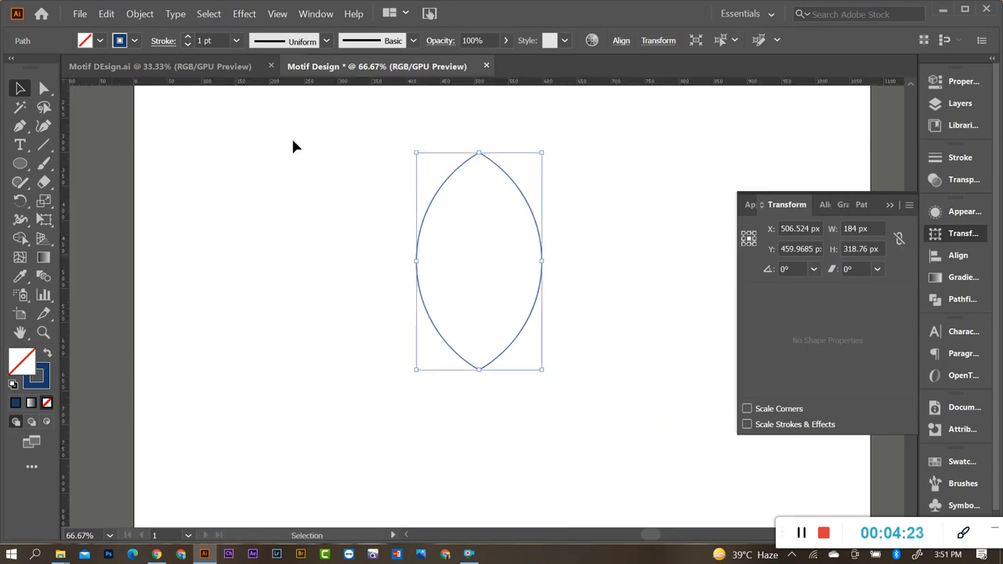
left_click_drag(65, 266, 479, 296)
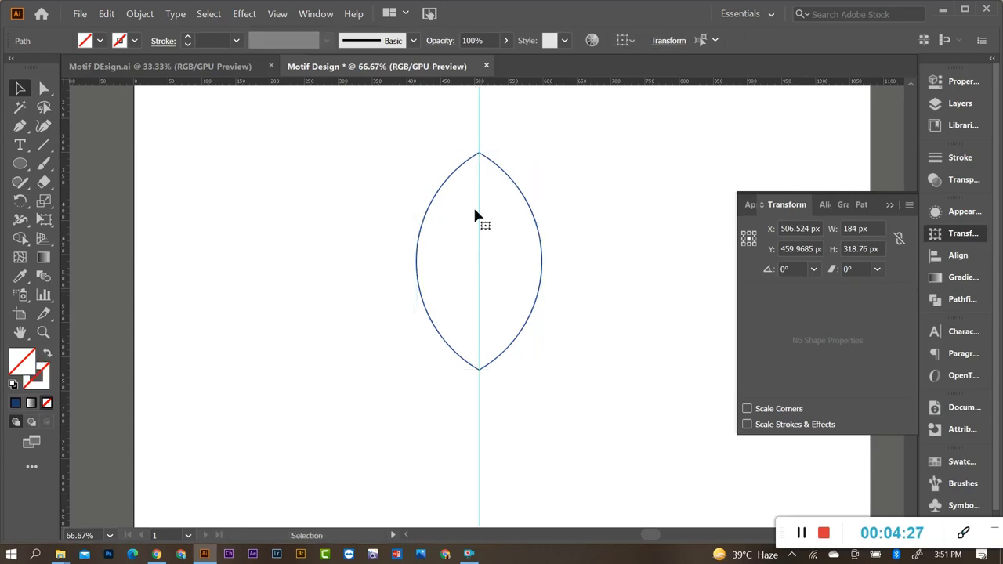
left_click(479, 243)
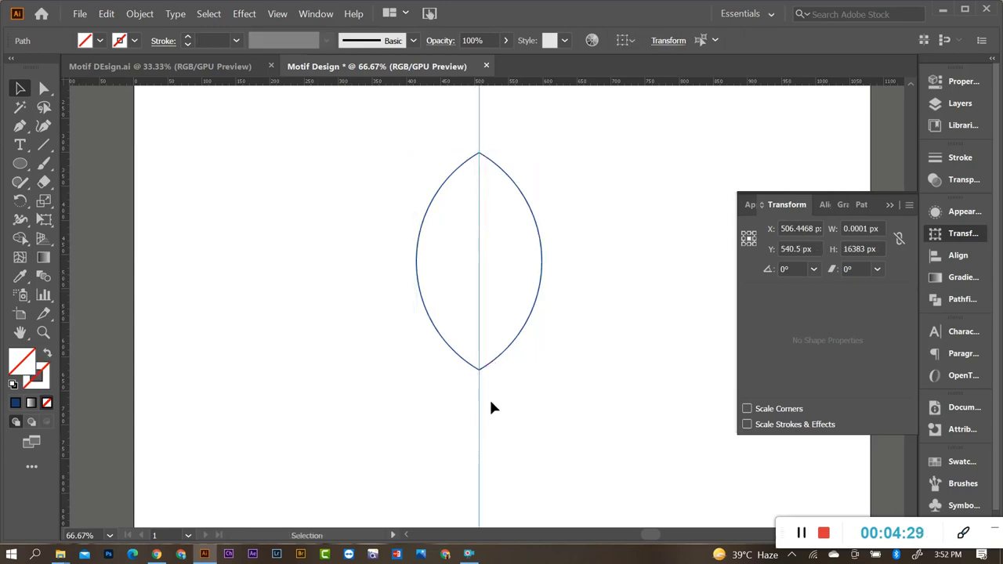
left_click(536, 285)
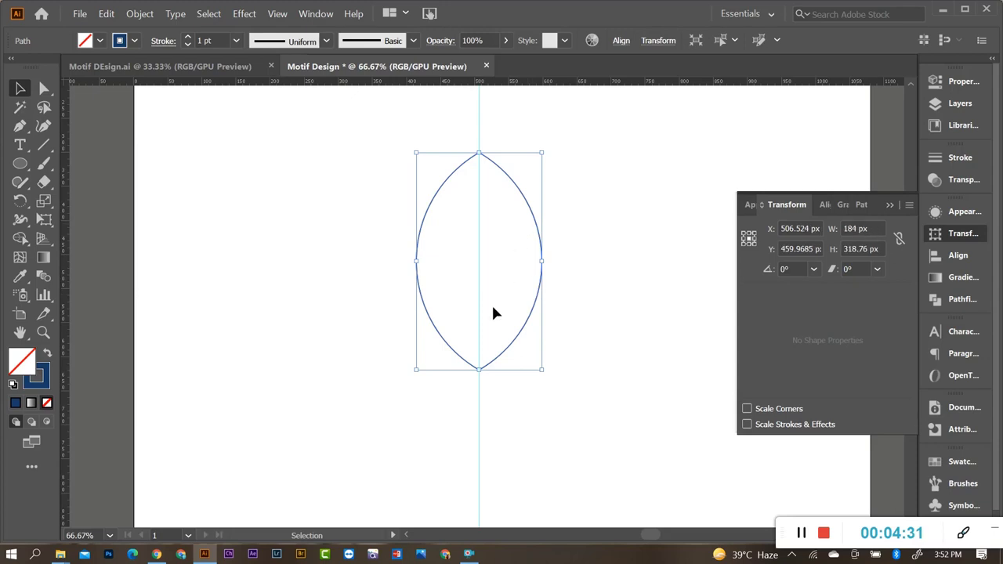
key("r")
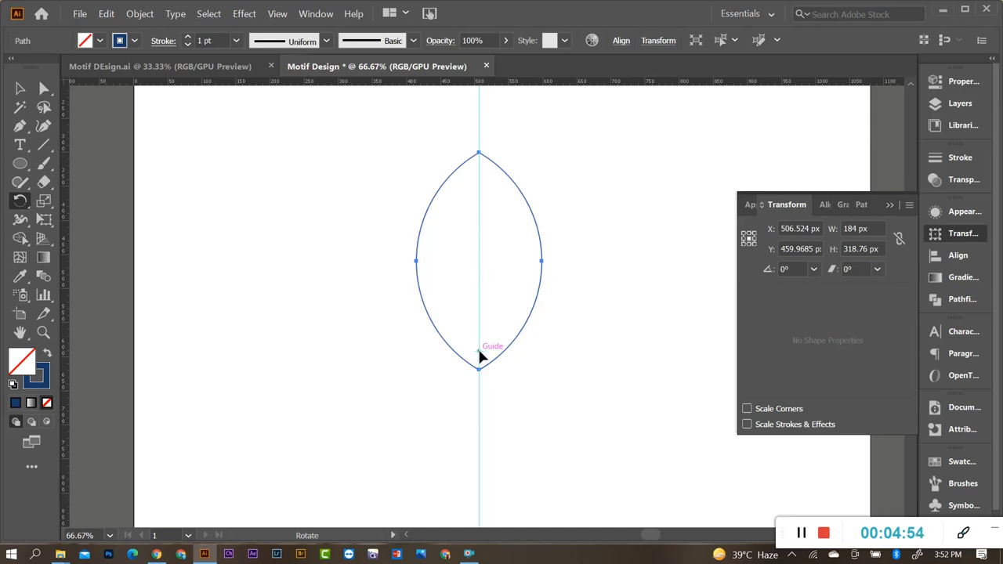
Make a copy of the leaf rotated 30° around its bottom point.
left_click(478, 351, "alt")
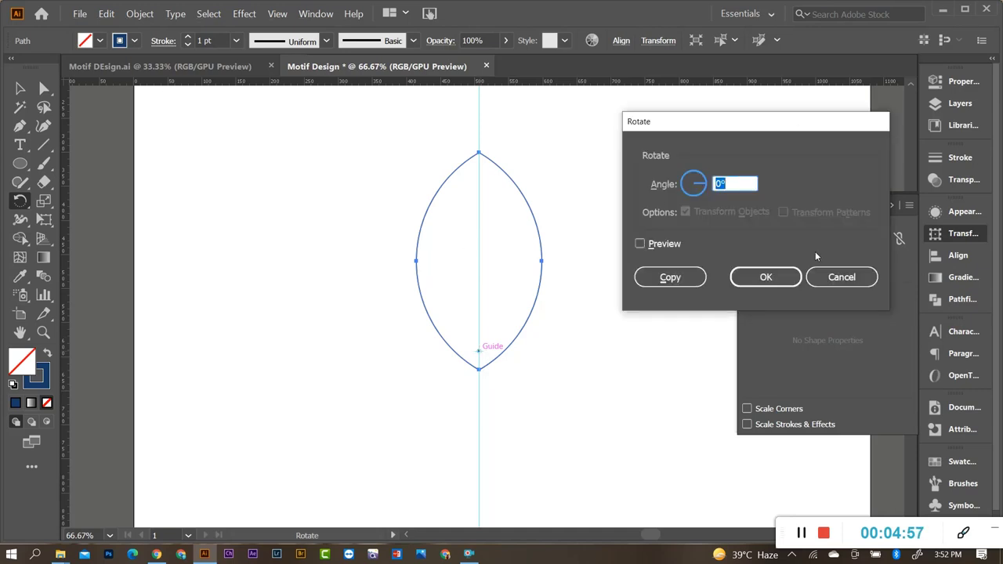
left_click(853, 277)
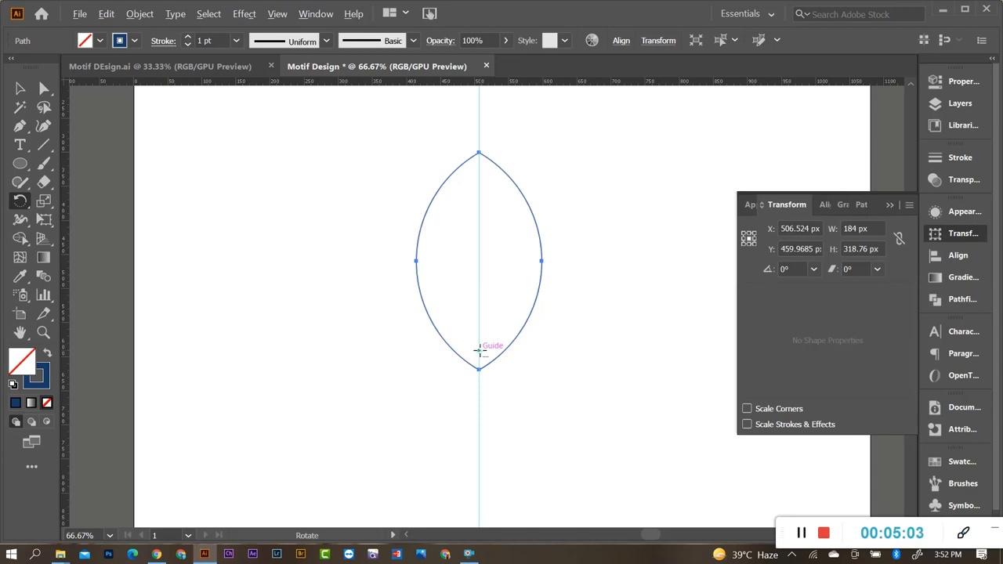
left_click(480, 350, "alt")
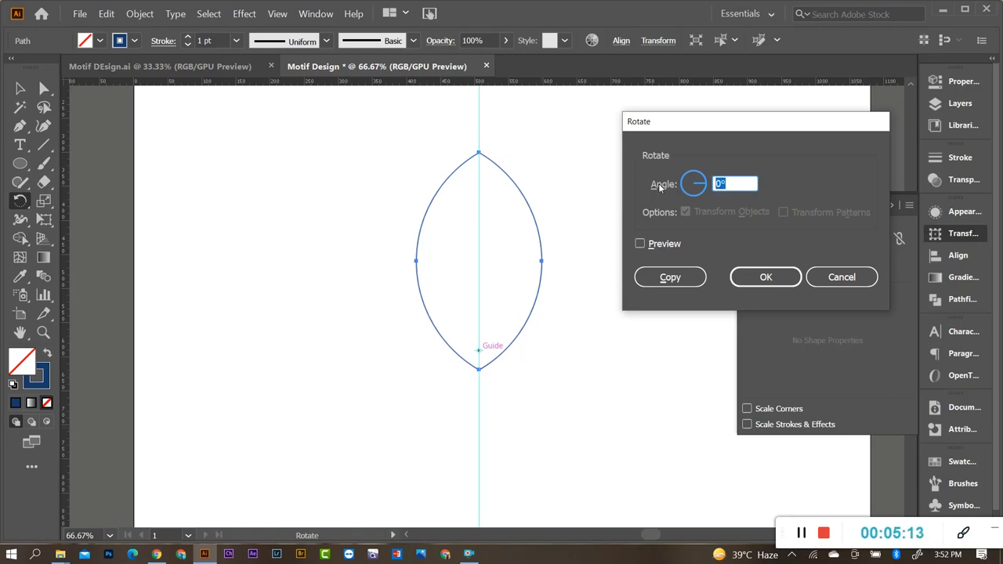
type("30")
left_click(639, 244)
left_click(639, 244)
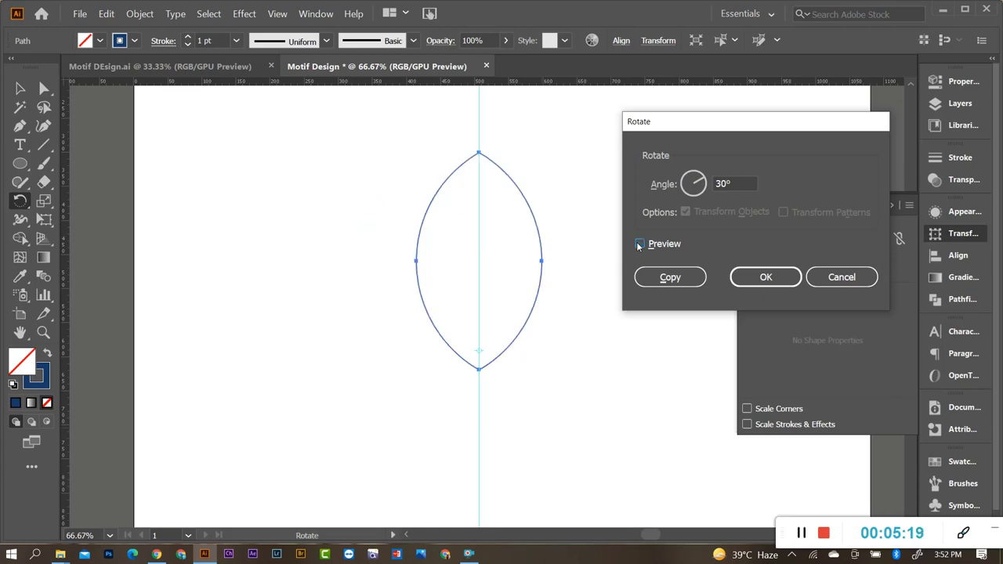
left_click(640, 244)
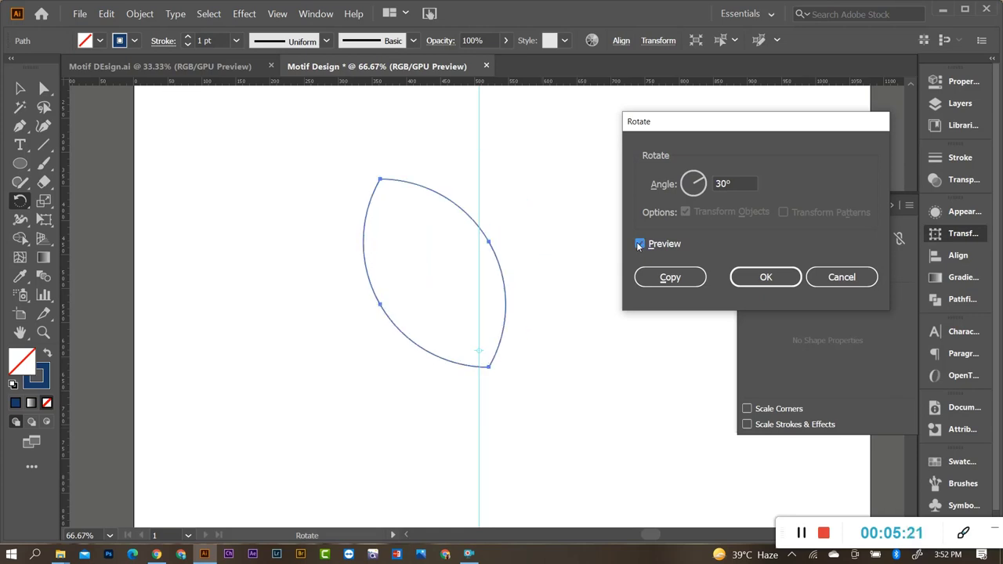
left_click(667, 280)
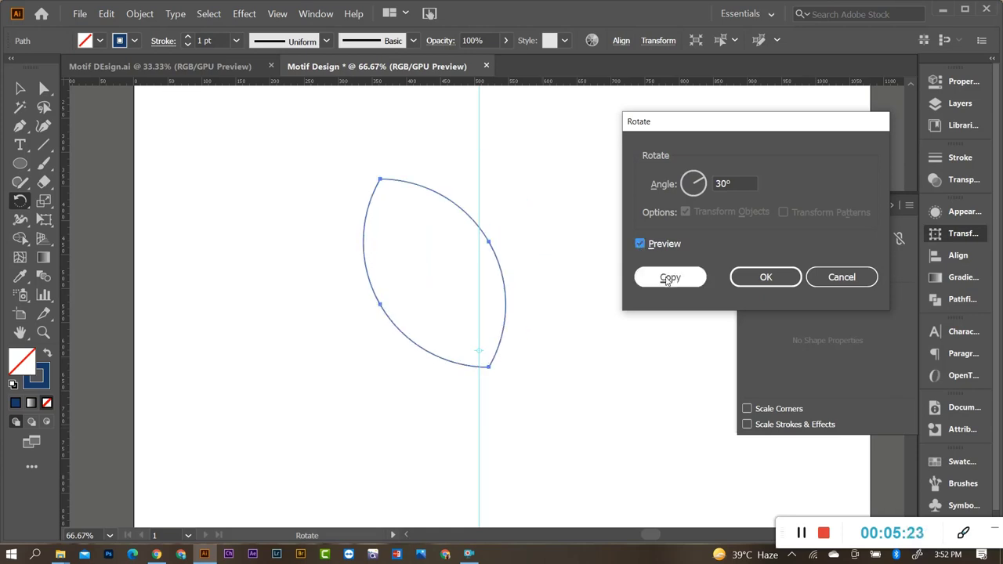
left_click(666, 280)
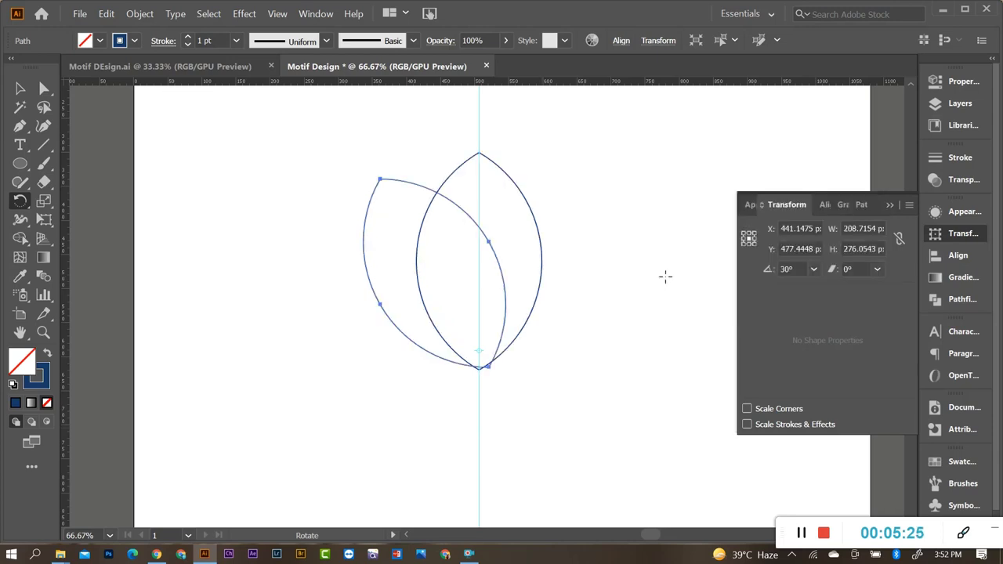
Repeat the 30° copy with Ctrl+D until twelve petals form the flower, then zoom out.
key("v")
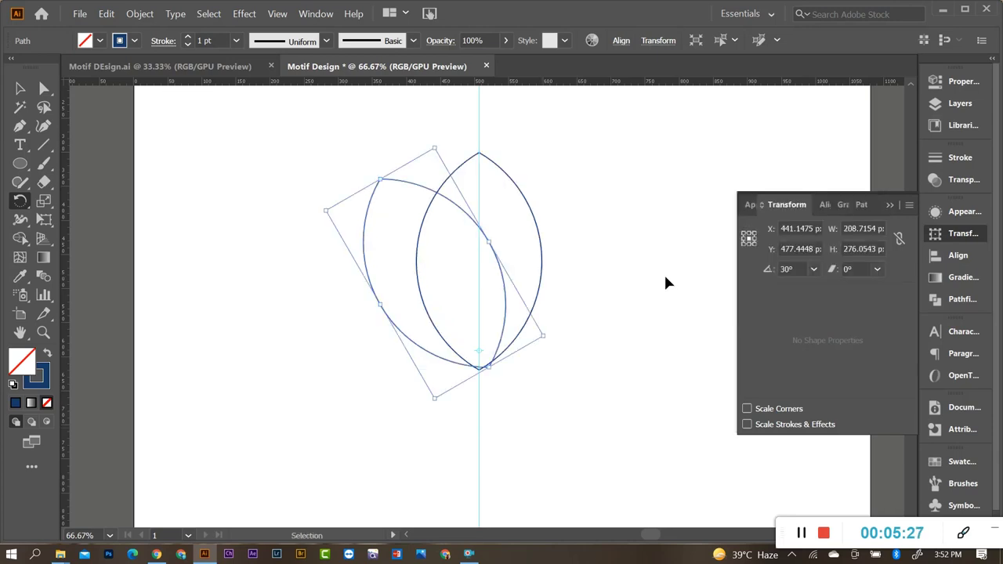
key("ctrl+d")
key("ctrl+d")
key("ctrl+d")
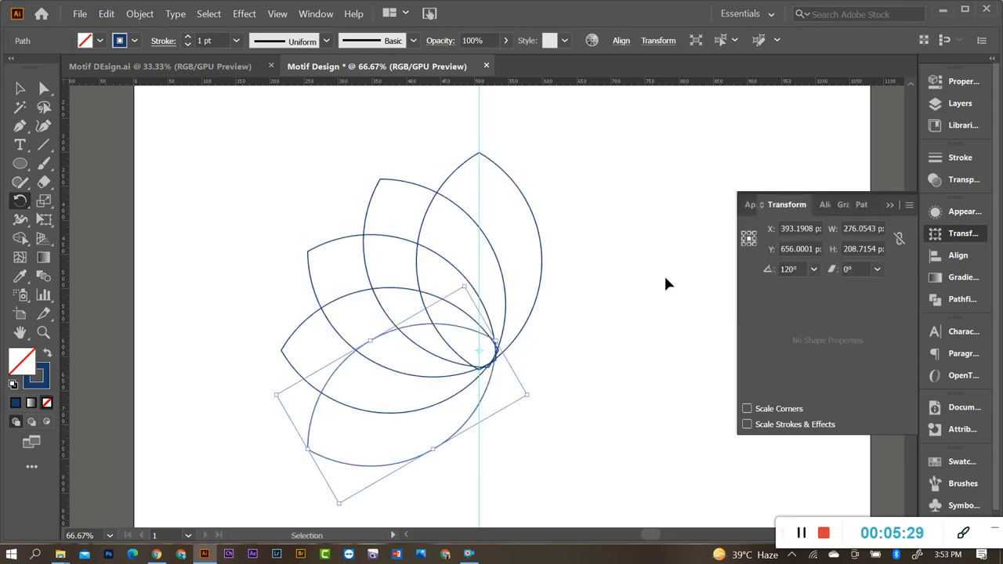
key("ctrl+d")
key("ctrl+d")
key("ctrl+d")
key("ctrl+d")
key("ctrl+d")
key("ctrl+d")
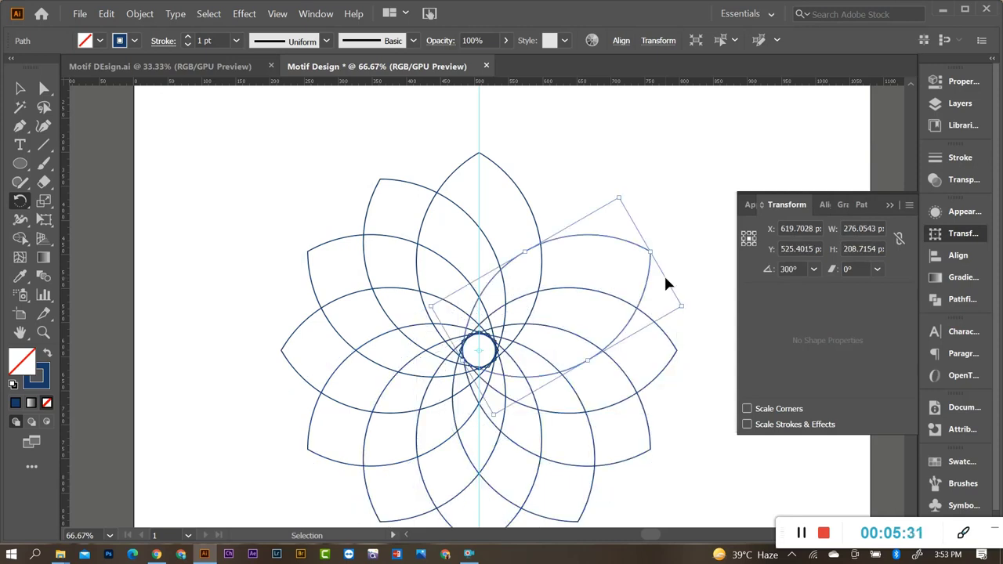
key("ctrl+d")
key("r")
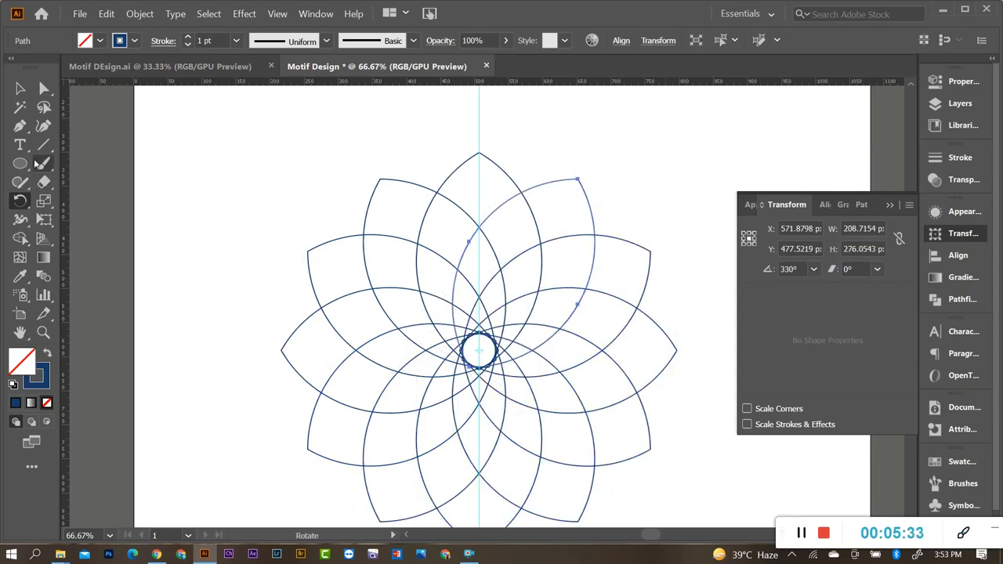
key("v")
left_click(402, 253)
key("ctrl+minus")
key("ctrl+minus")
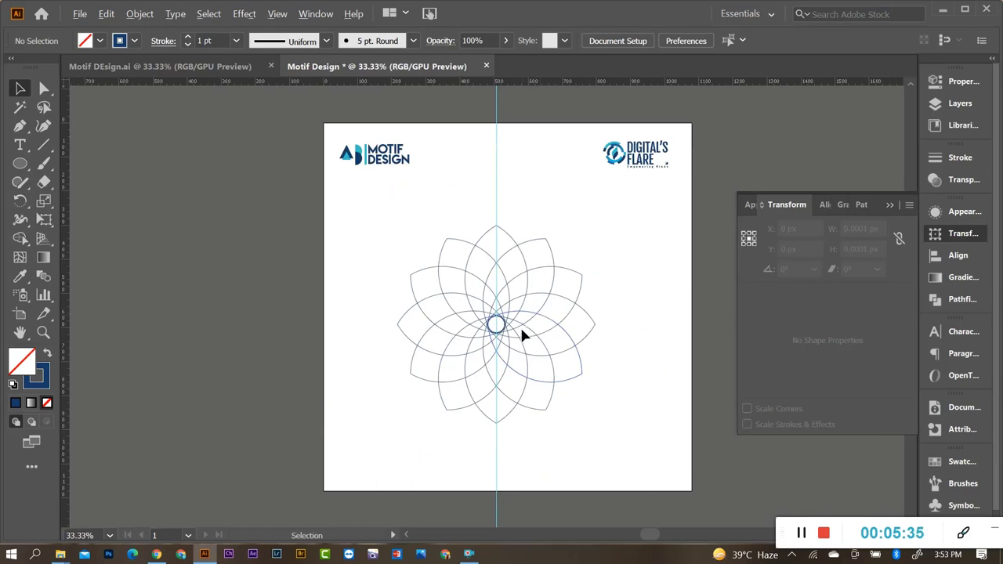
Delete the vertical guide from the artboard.
scroll(521, 329, "up", 1)
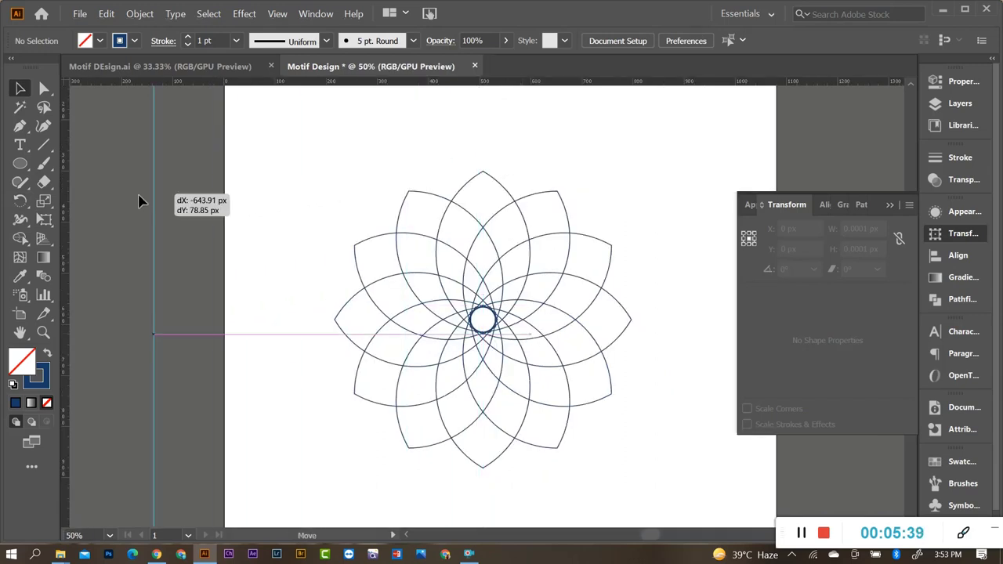
mouse_move(483, 159)
left_mouse_down()
mouse_move(505, 282)
mouse_move(646, 452)
left_mouse_up()
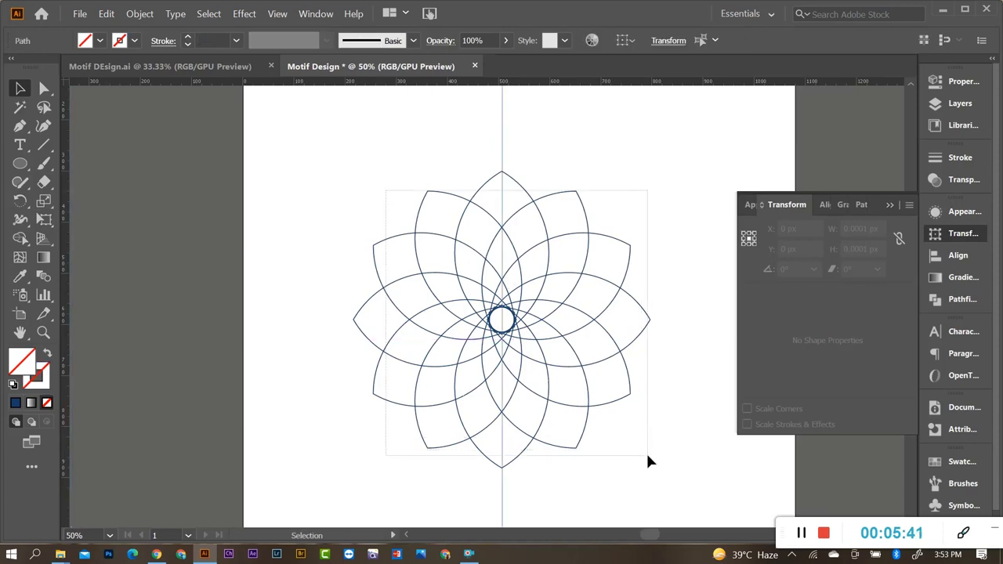
left_click_drag(467, 144, 517, 167)
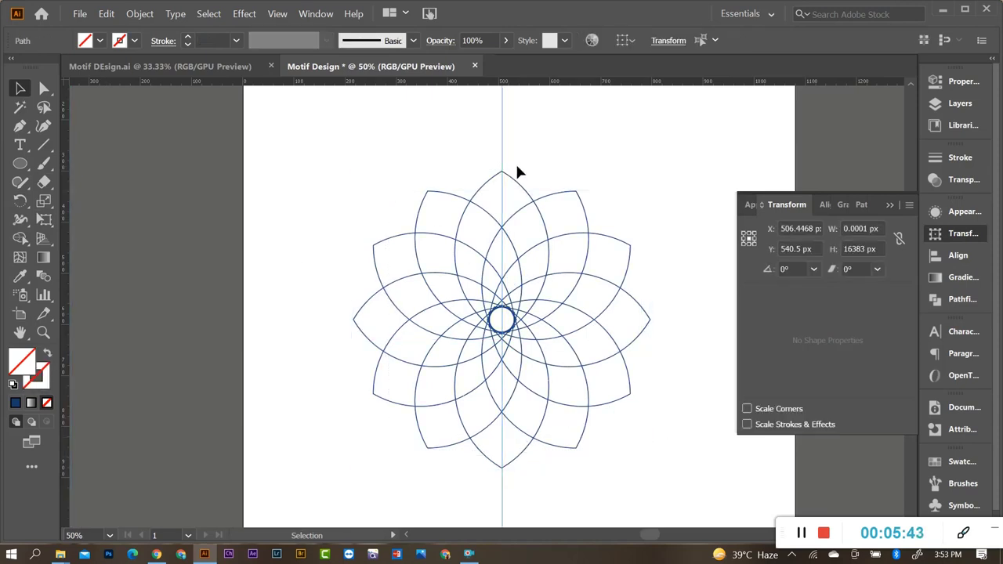
key("Delete")
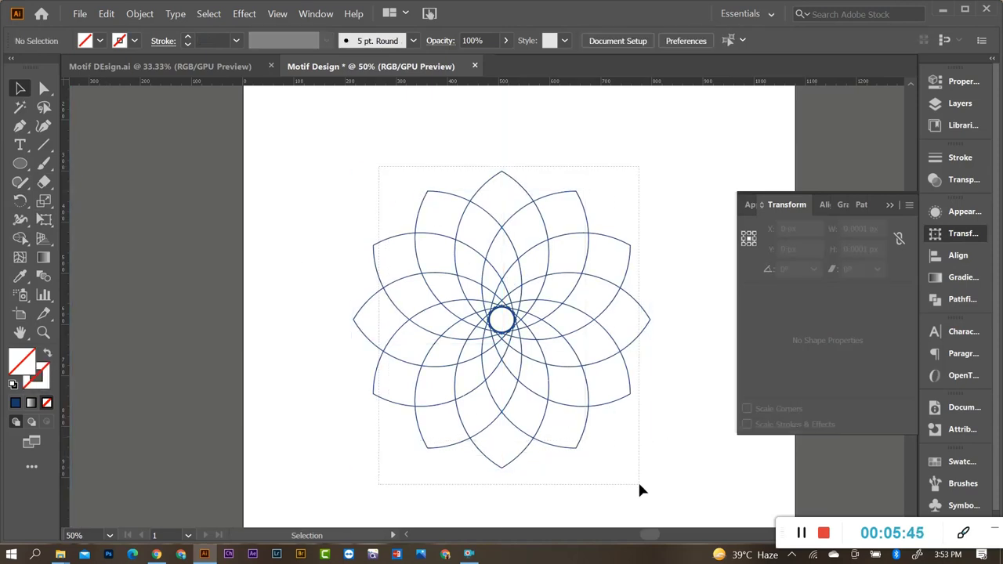
Place a 186 × 186 px copy of the flower top-left, under the MOTIF DESIGN logo.
left_click_drag(387, 173, 601, 416)
scroll(587, 407, "down", 1)
left_click_drag(538, 371, 258, 348)
left_click_drag(353, 410, 309, 387)
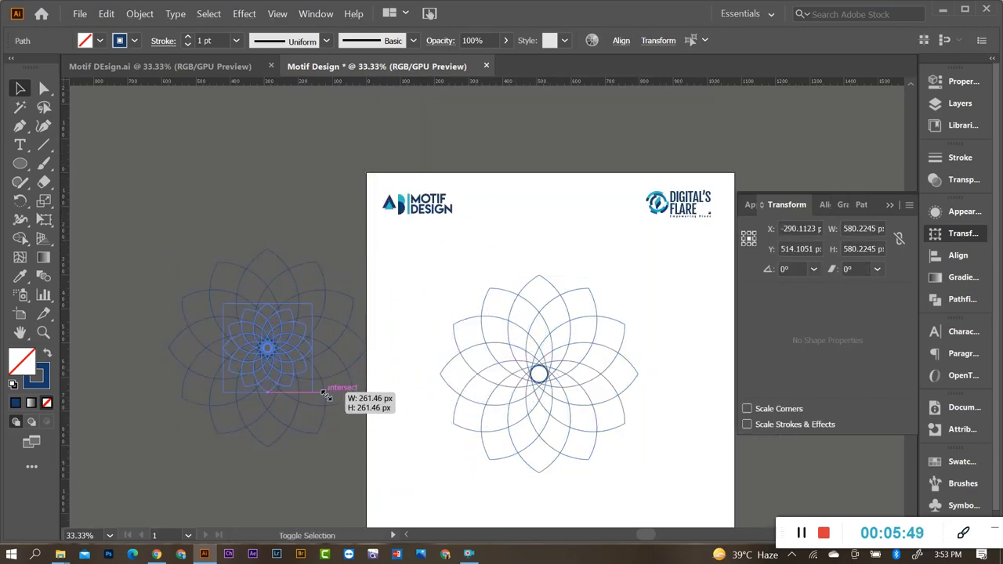
mouse_move(267, 347)
left_mouse_down()
mouse_move(421, 269)
mouse_move(447, 290)
left_mouse_up()
scroll(437, 304, "up", 1)
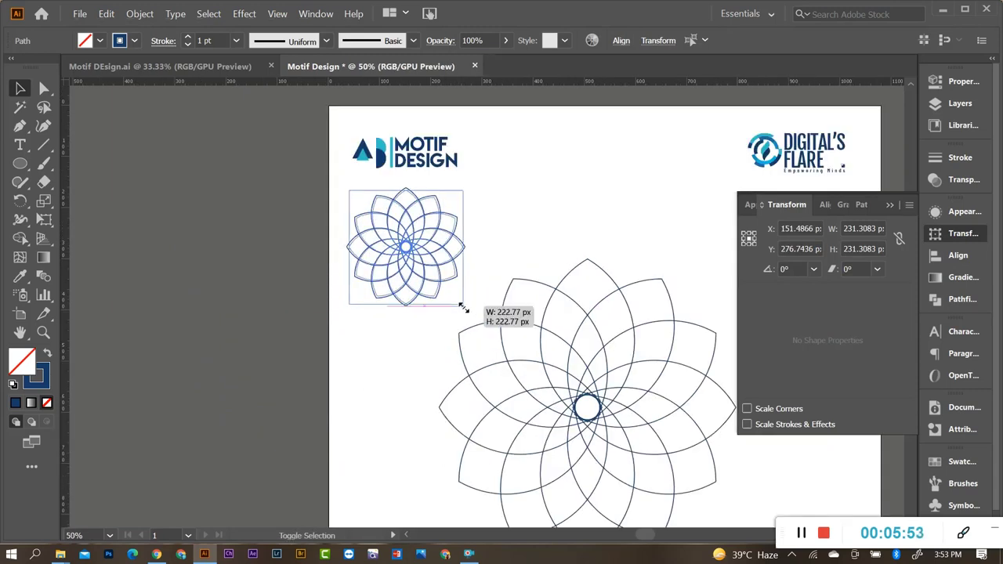
left_click_drag(415, 249, 411, 245)
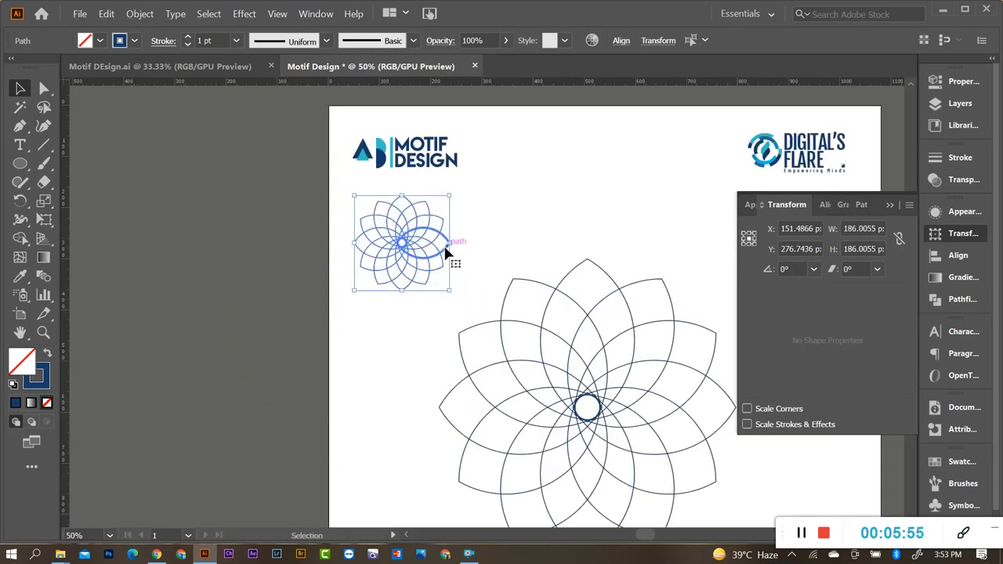
scroll(478, 309, "down", 1)
scroll(517, 326, "down", 2)
scroll(486, 325, "up", 1)
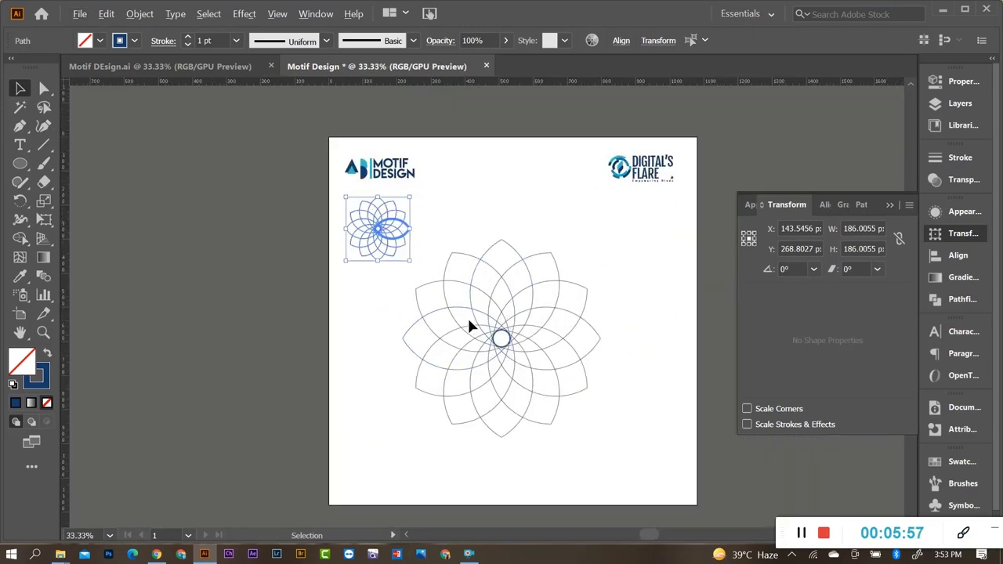
scroll(471, 315, "up", 1)
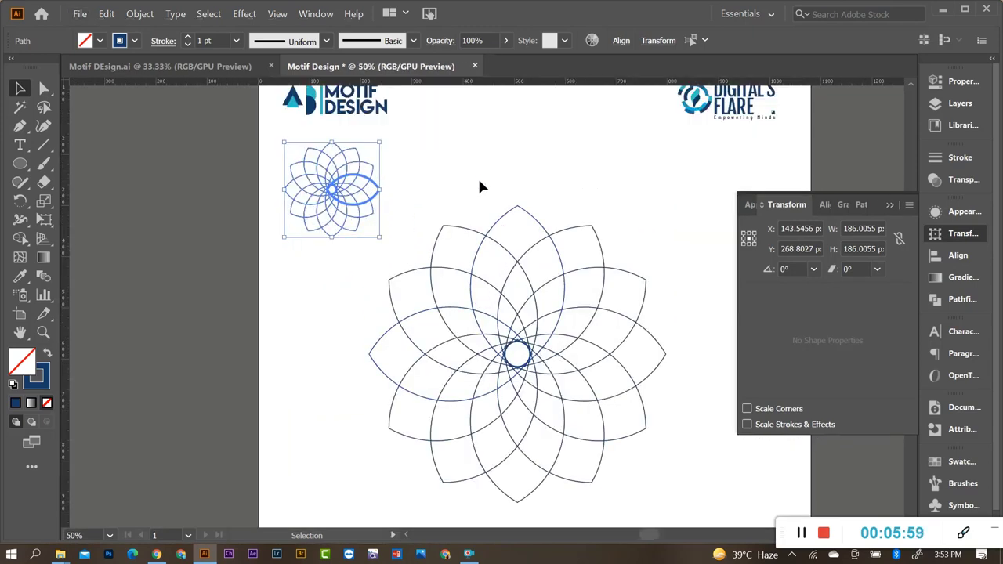
Give the large flower's top petal a white-to-black gradient fill and no stroke.
left_click(518, 219)
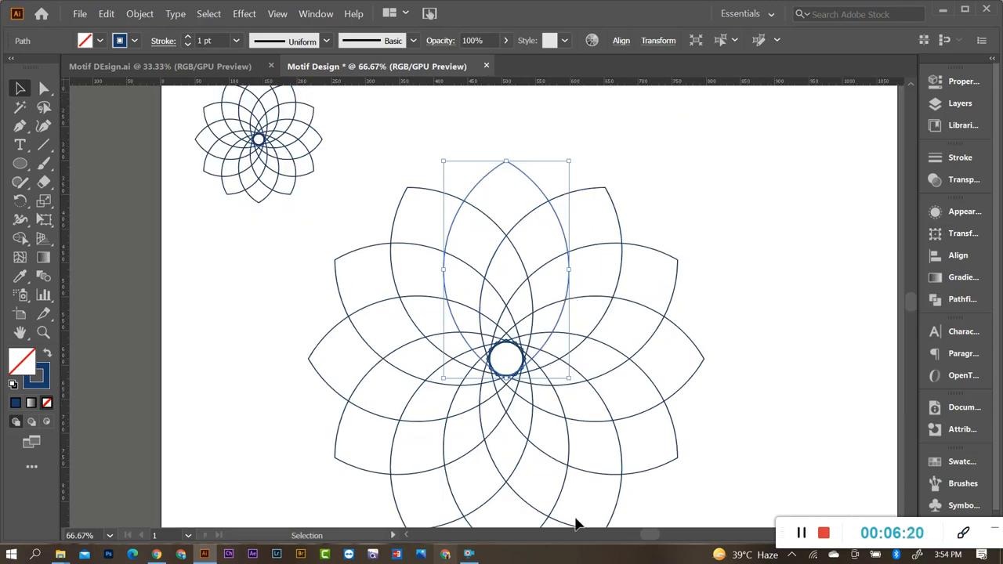
left_click(31, 404)
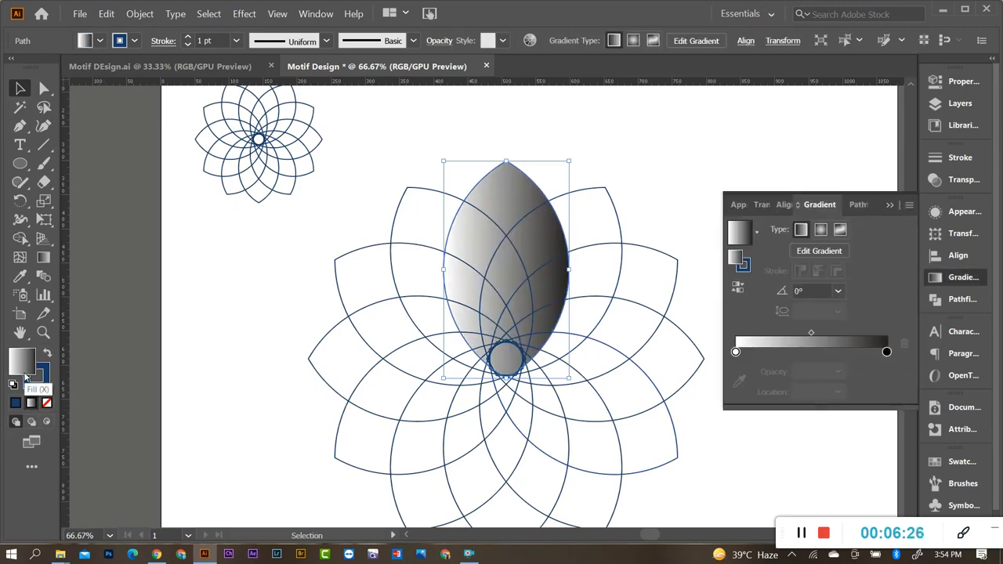
left_click(32, 381)
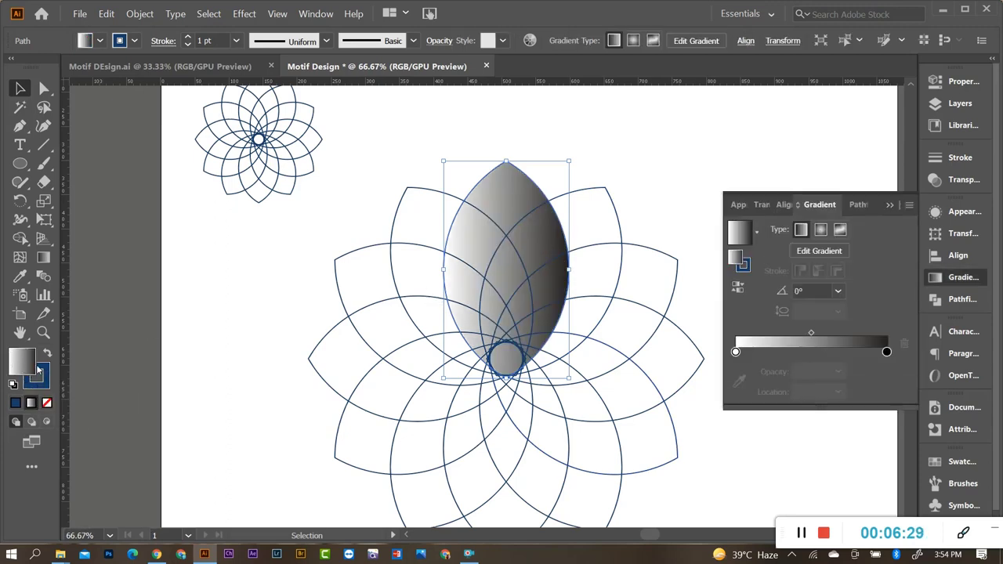
left_click(46, 403)
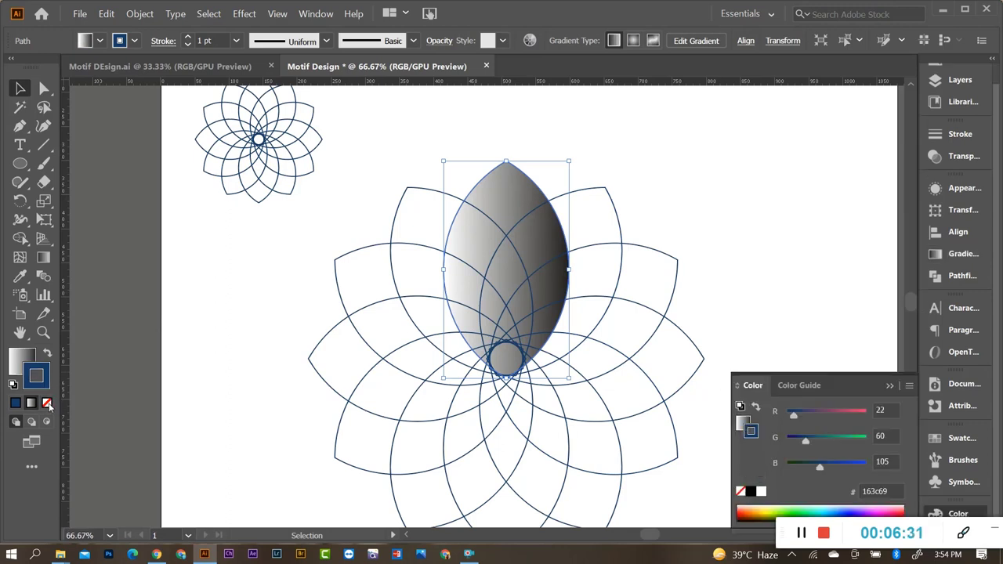
left_click(30, 356)
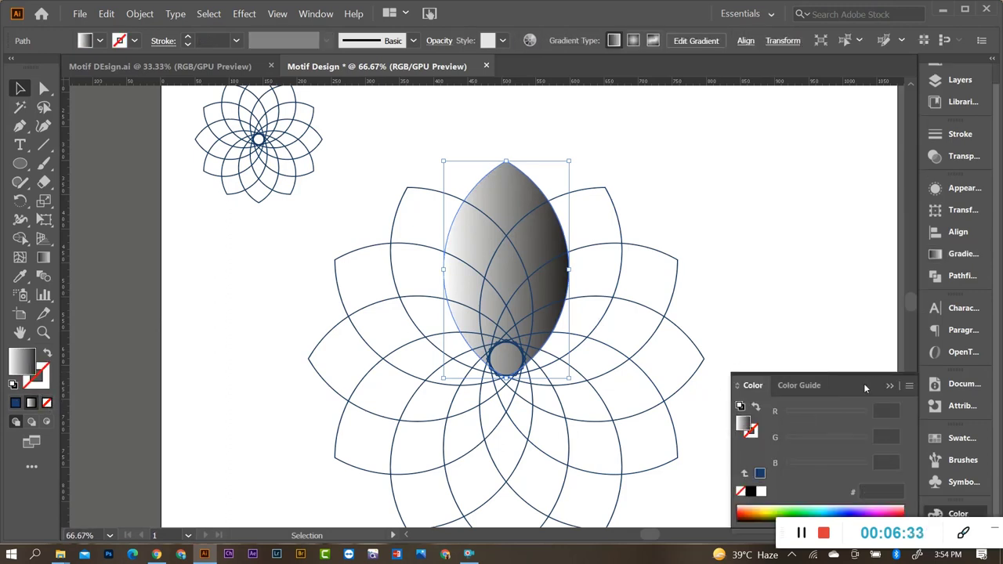
Undock and collapse the colour panel and bring up the Gradient panel.
left_click_drag(865, 386, 898, 182)
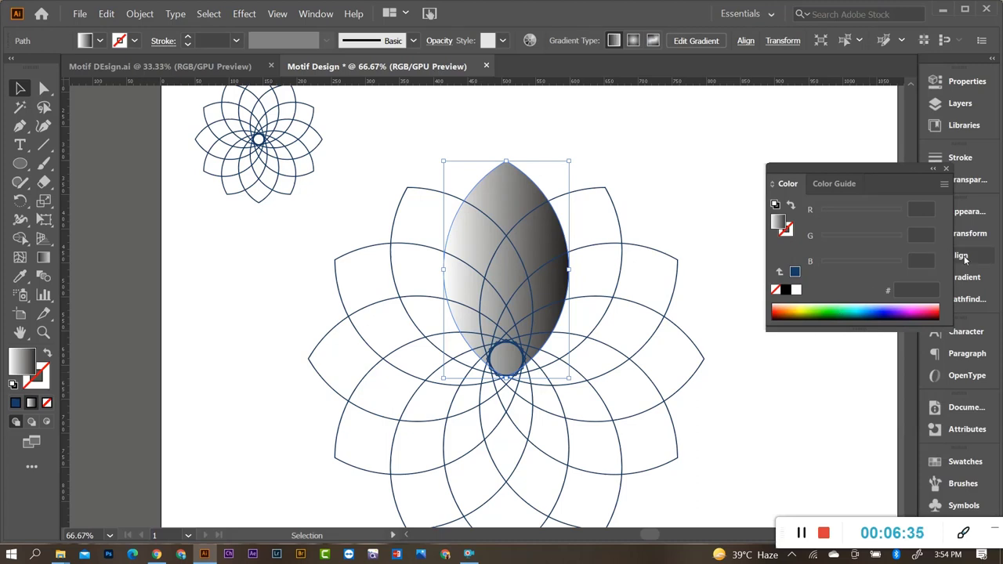
left_click(933, 170)
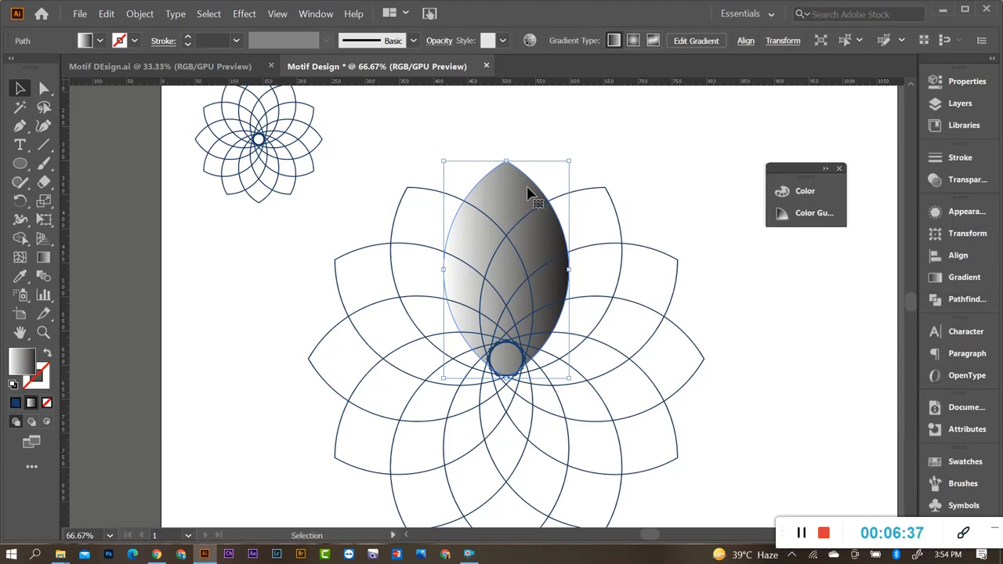
left_click(952, 277)
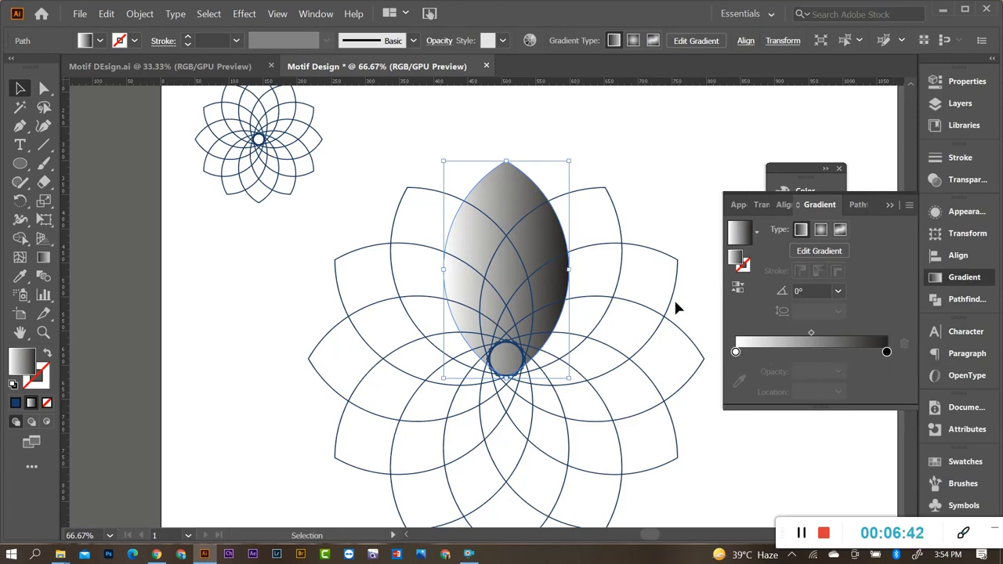
left_click_drag(813, 170, 949, 470)
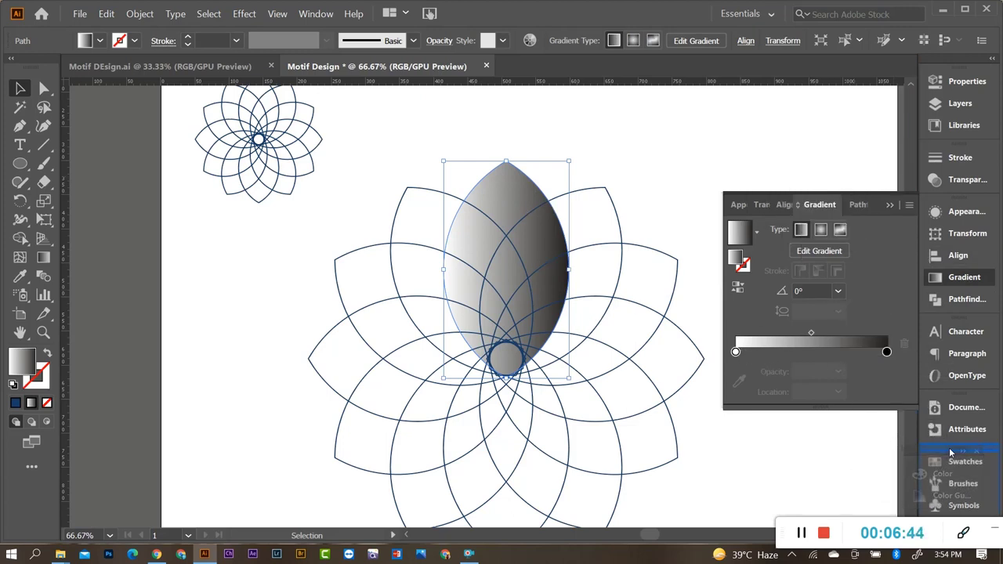
scroll(635, 227, "up", 2)
scroll(635, 227, "up", 3)
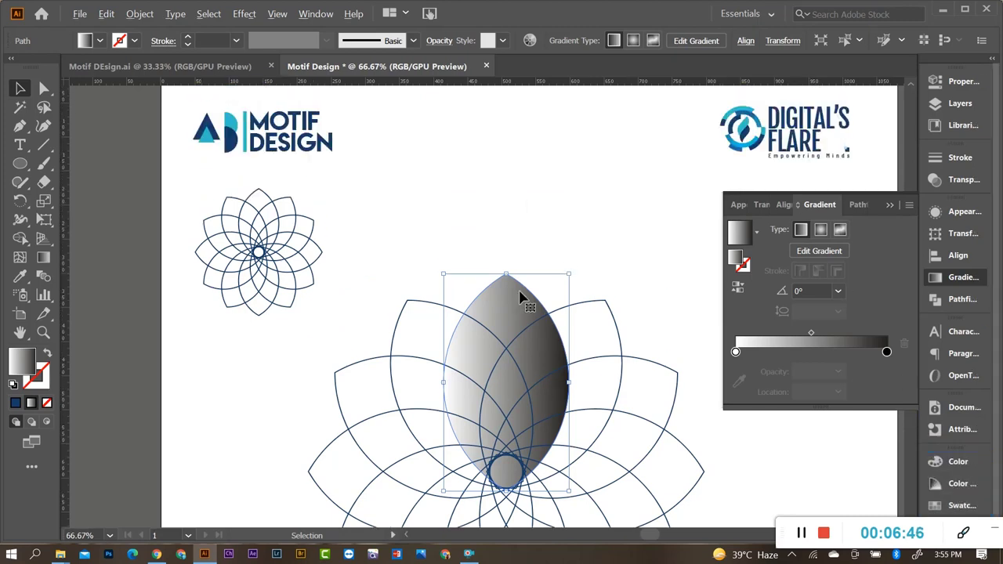
Remove the extra gradient stop and sample the logo's light blue for the start stop.
left_click_drag(737, 352, 757, 352)
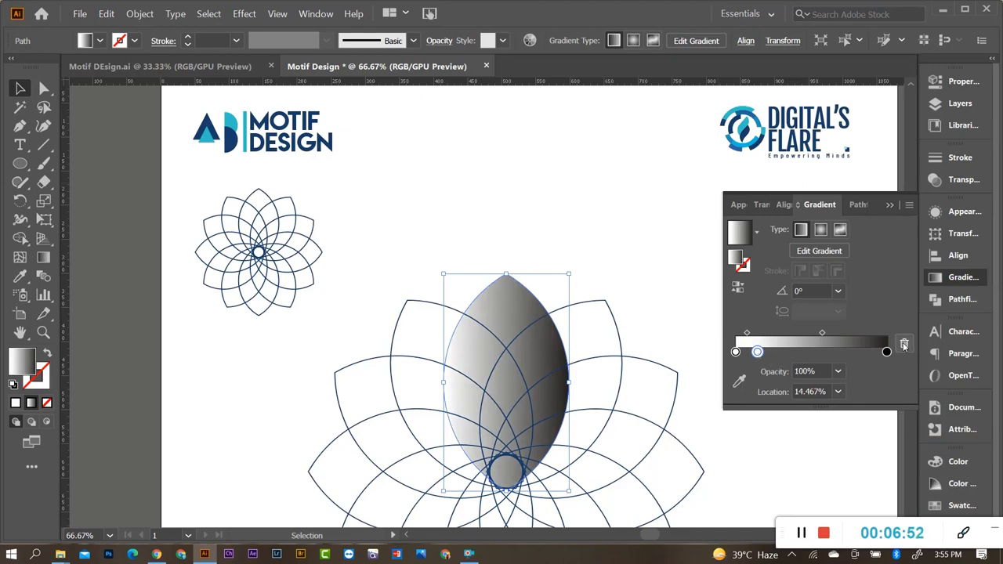
left_click(904, 343)
left_click(735, 352)
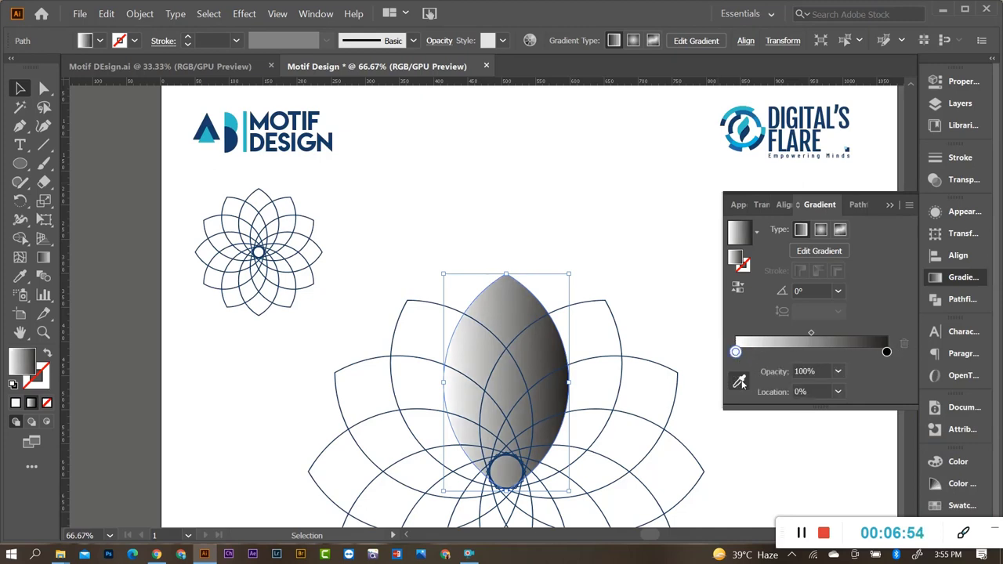
left_click(739, 382)
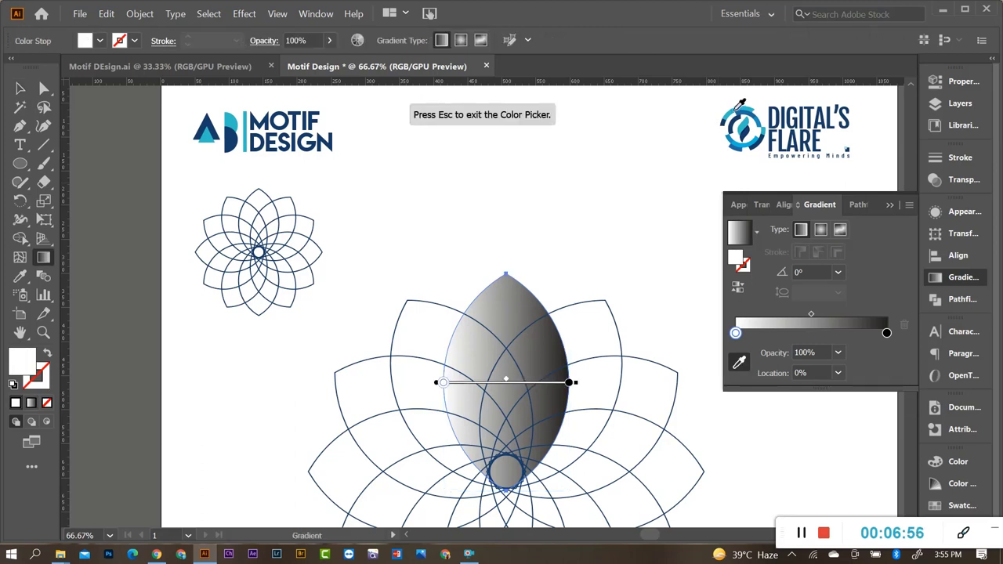
left_click(737, 108)
Sample the logo's dark blue for the end stop, then deselect the petal.
left_click(887, 333)
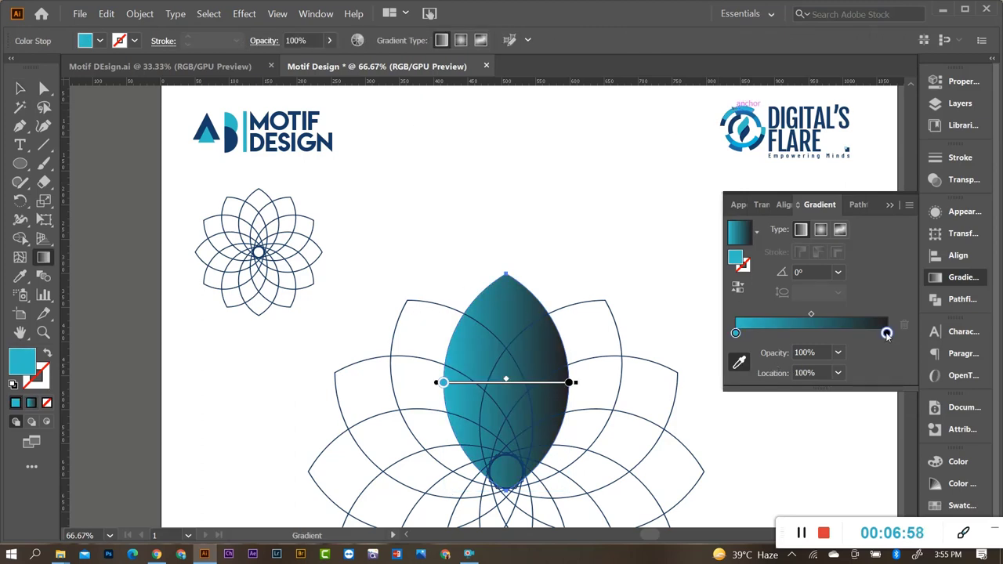
left_click(784, 114)
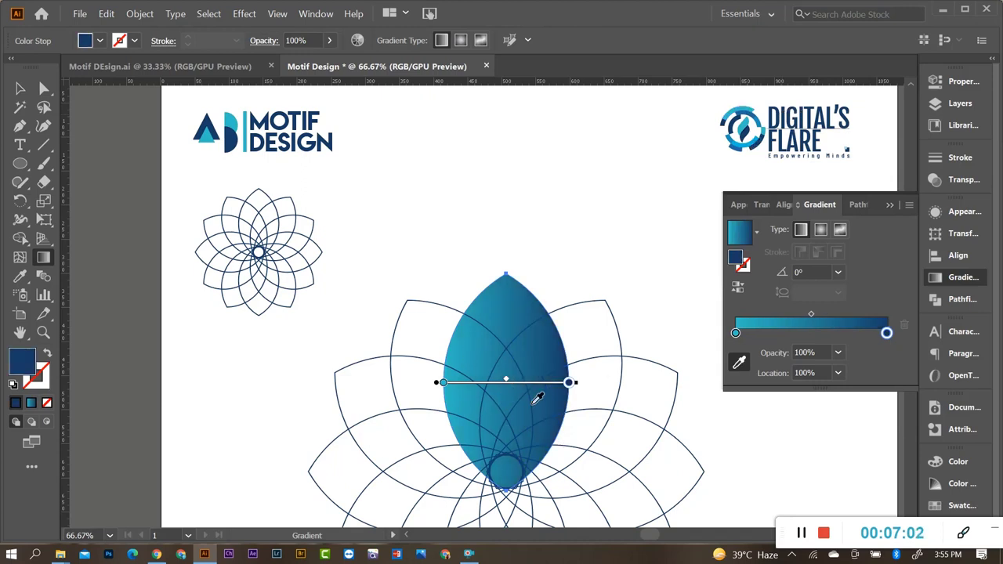
left_click(935, 276)
scroll(509, 329, "down", 2)
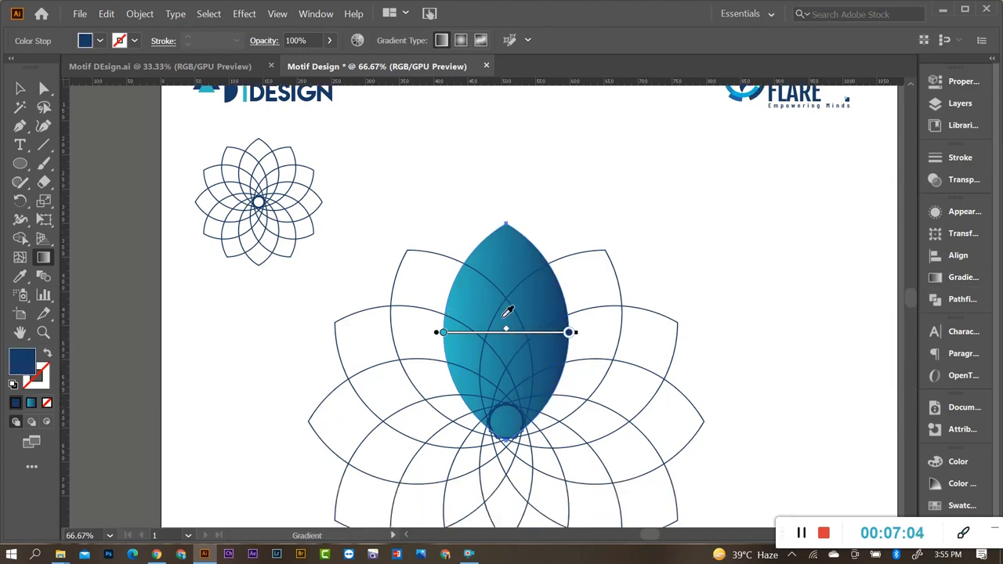
scroll(509, 330, "down", 2)
key("v")
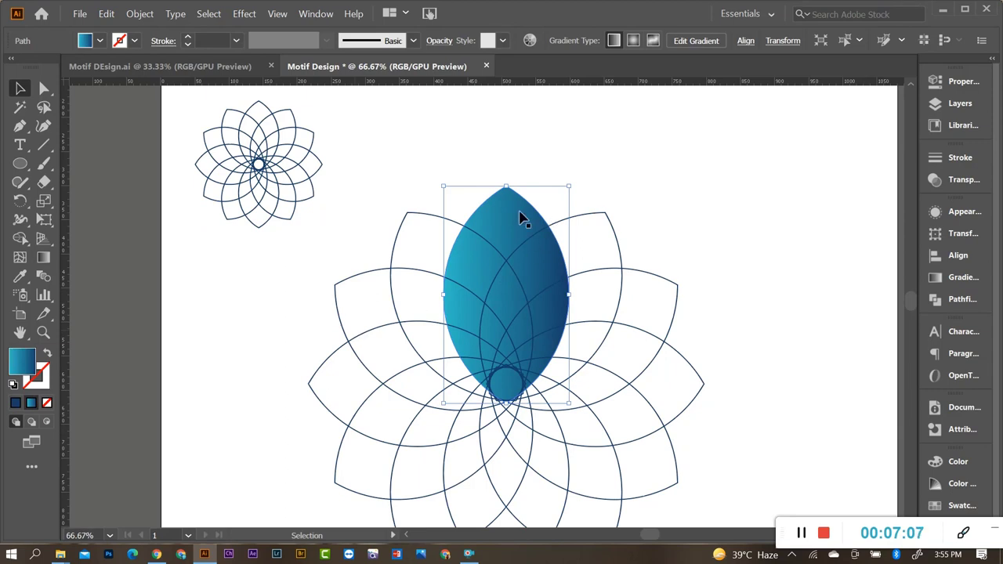
left_click(265, 212)
Draw a circle to the right of the flower.
key("l")
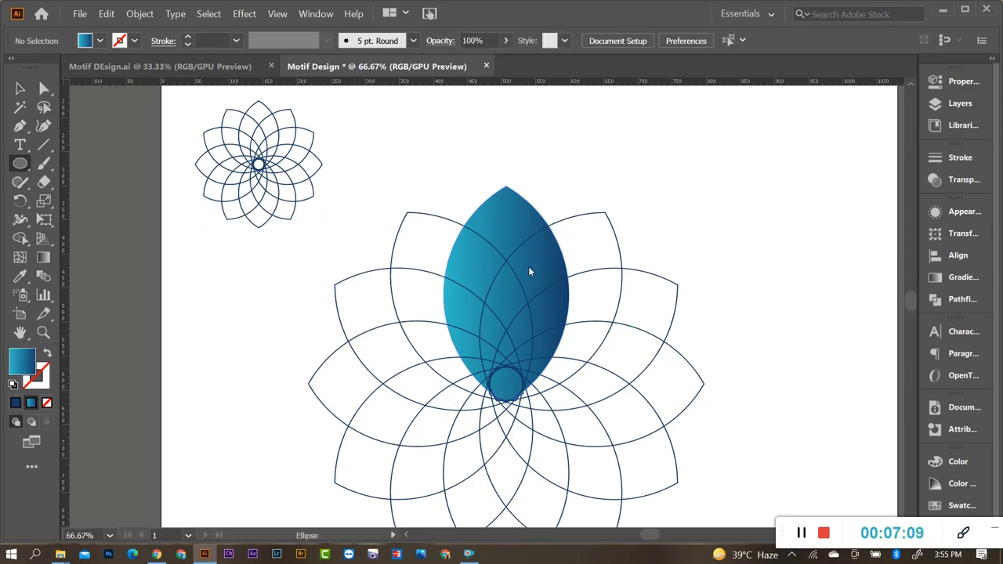
left_click_drag(741, 219, 802, 281)
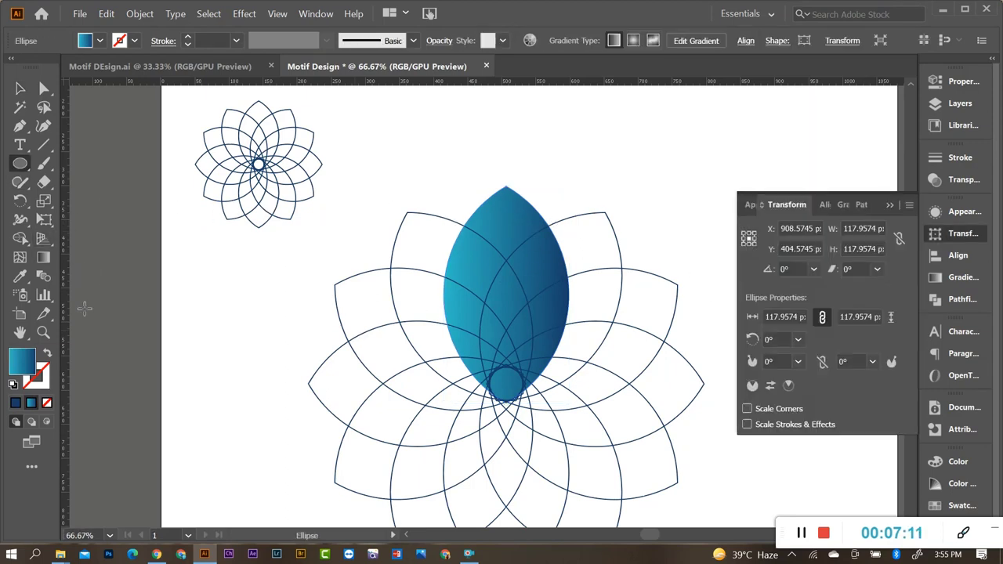
key("i")
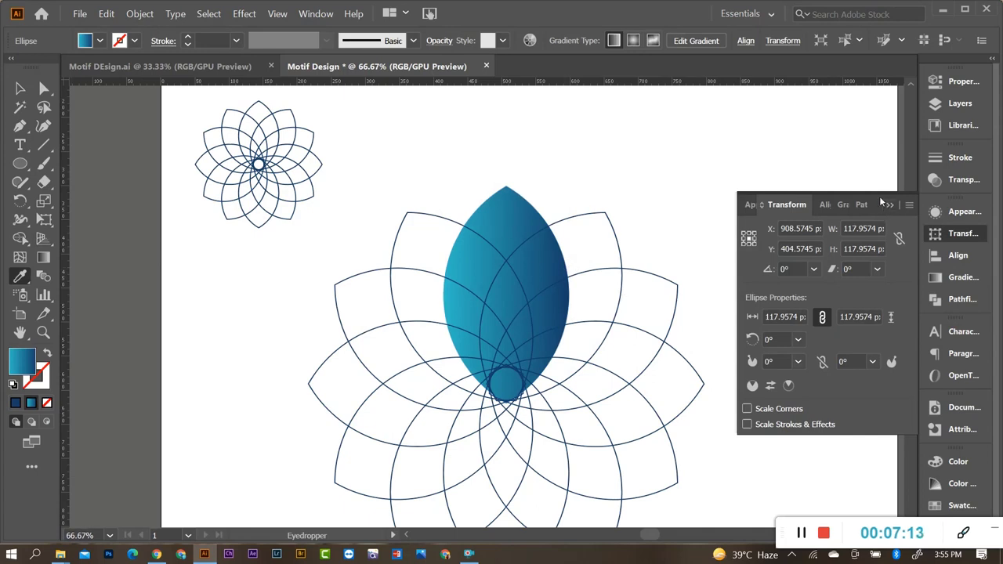
key("v")
left_click(891, 313)
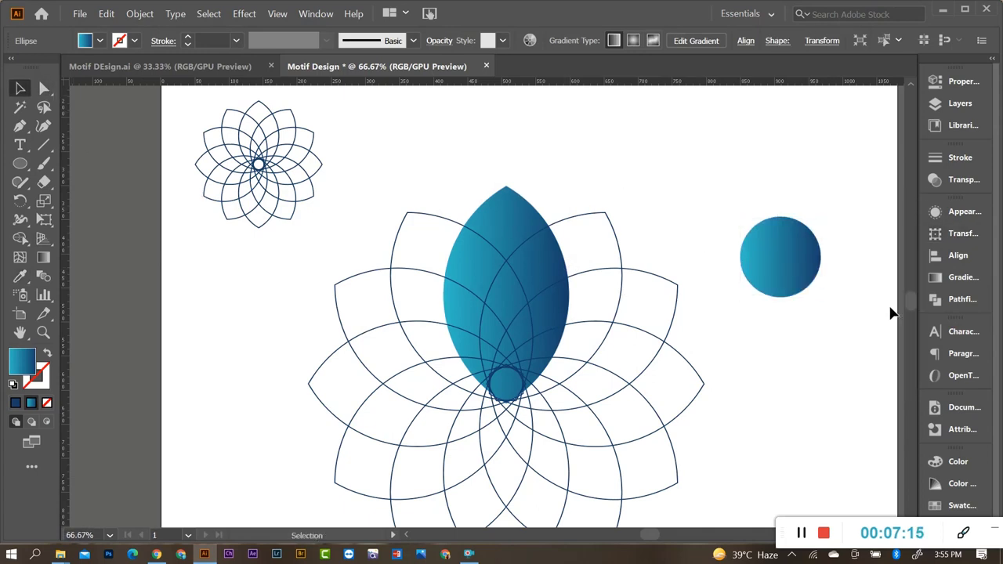
scroll(891, 313, "up", 2, "alt")
scroll(651, 204, "up", 1)
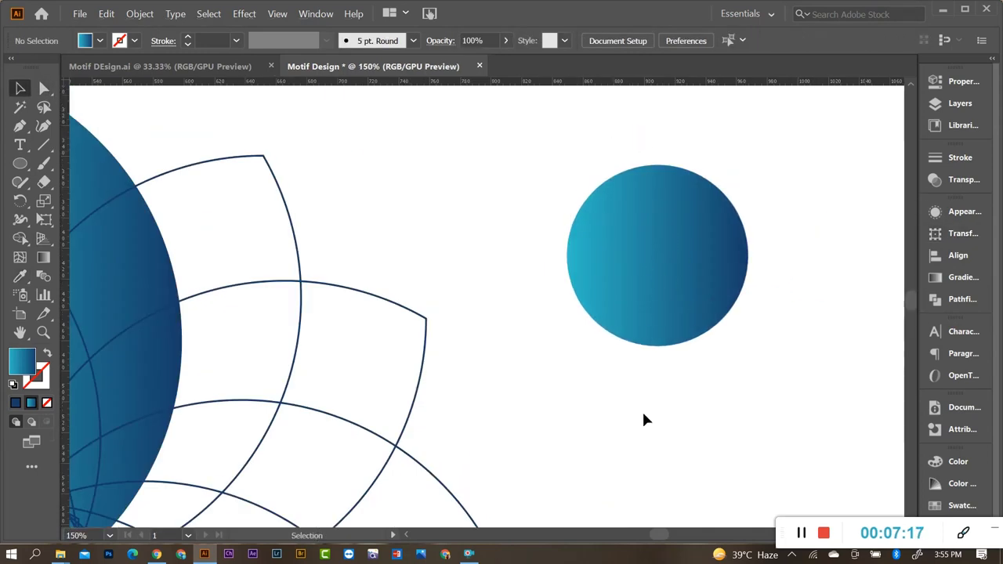
scroll(681, 296, "down", 2, "alt")
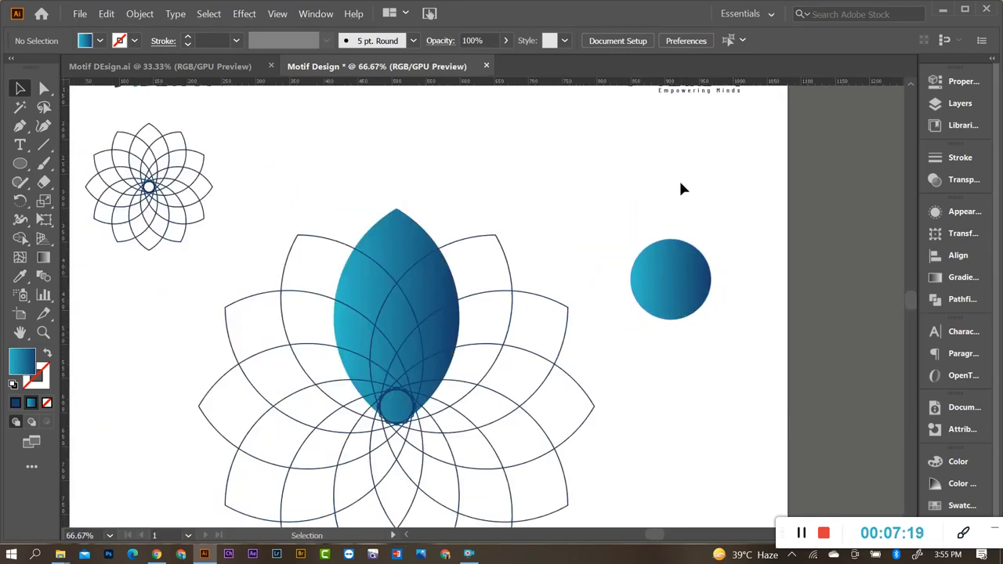
scroll(690, 293, "up", 1, "alt")
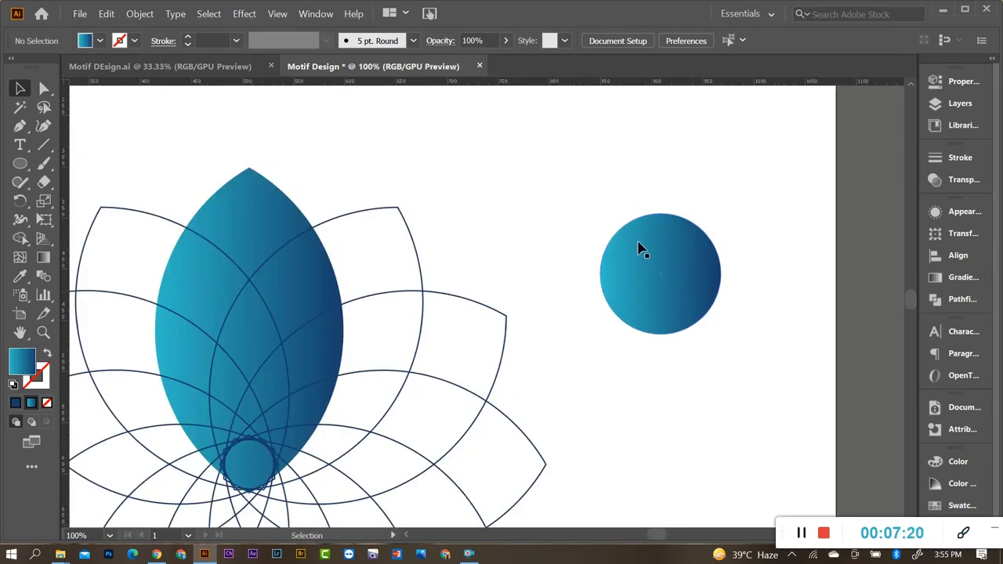
Run the circle's cyan-to-navy gradient top to bottom at about -90°, navy stop near 97%.
left_click(667, 273)
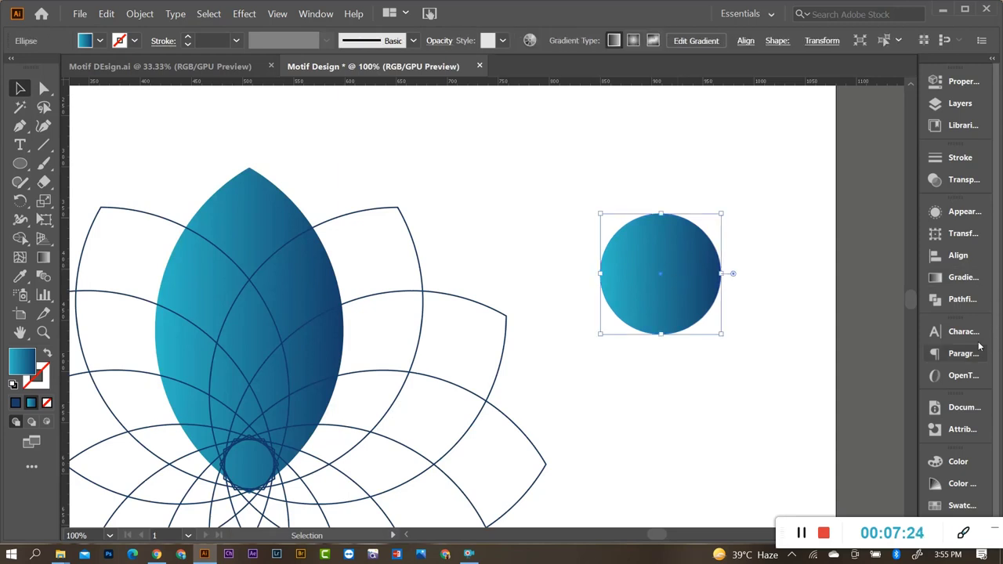
left_click(948, 277)
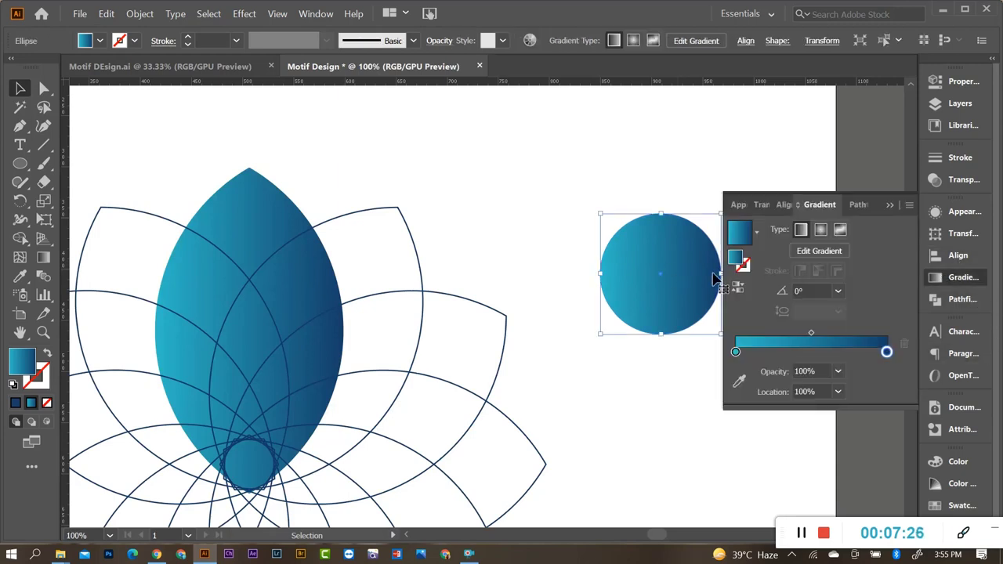
key("g")
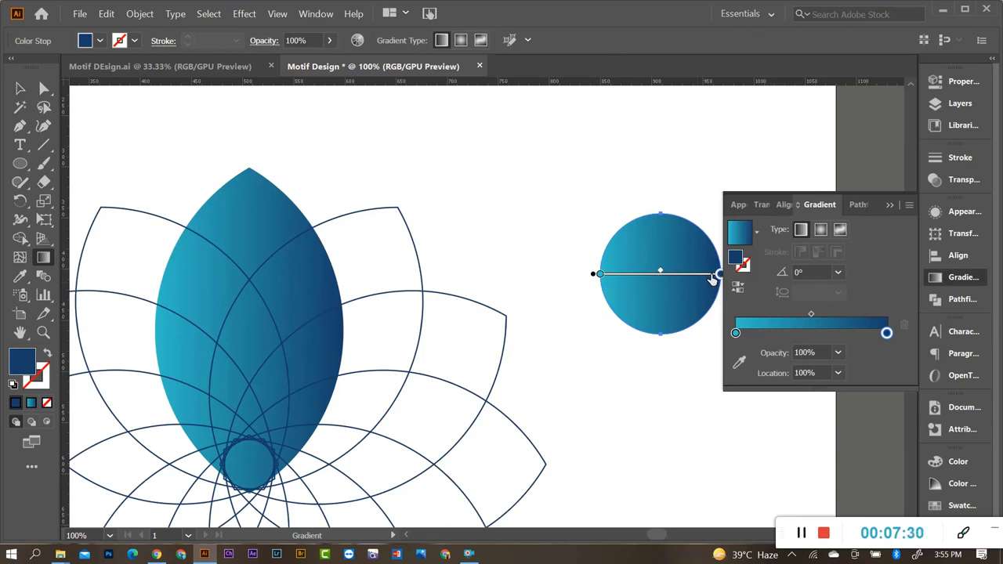
left_click_drag(661, 231, 660, 319)
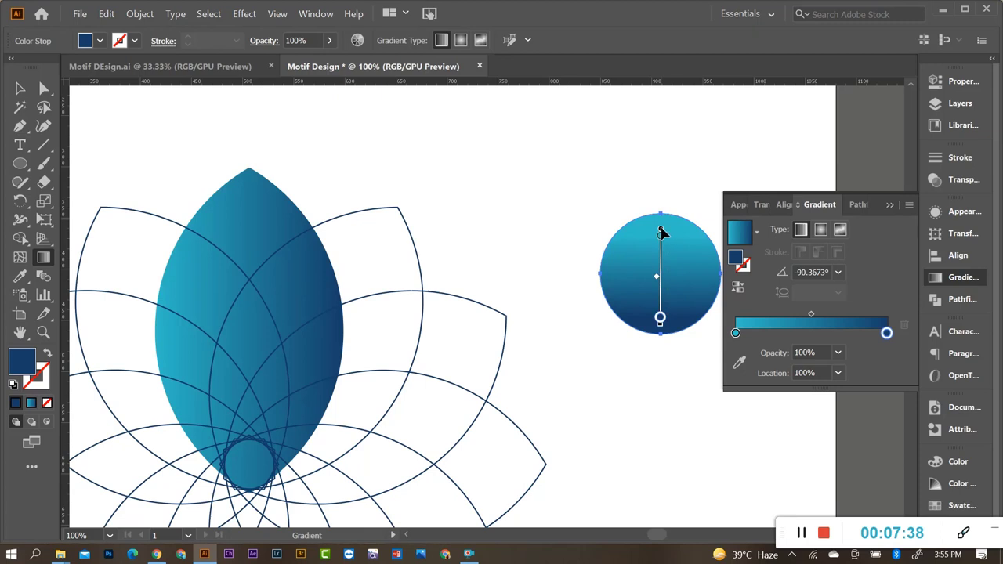
left_click_drag(662, 232, 661, 214)
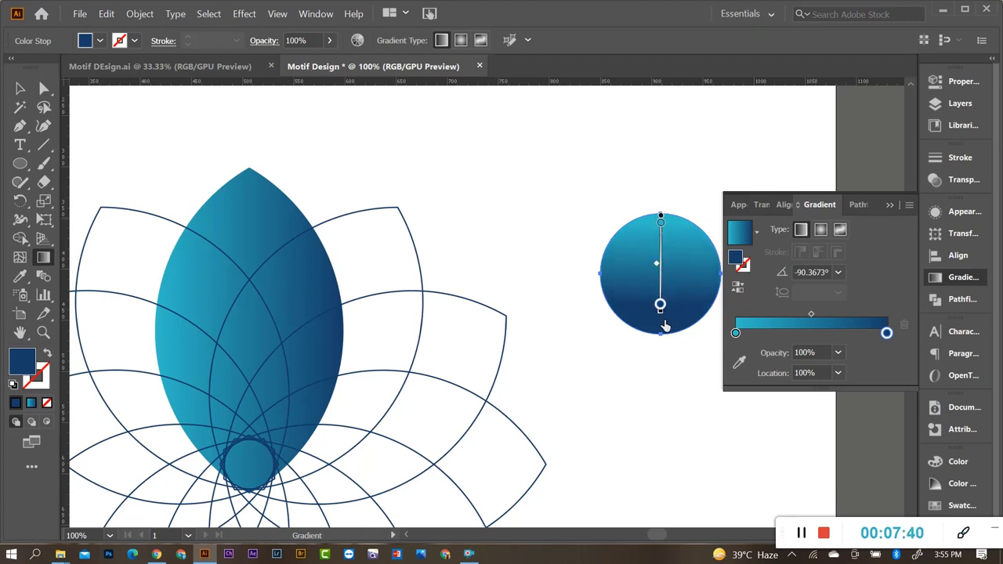
mouse_move(661, 306)
left_mouse_down()
mouse_move(662, 330)
mouse_move(661, 300)
mouse_move(661, 321)
left_mouse_up()
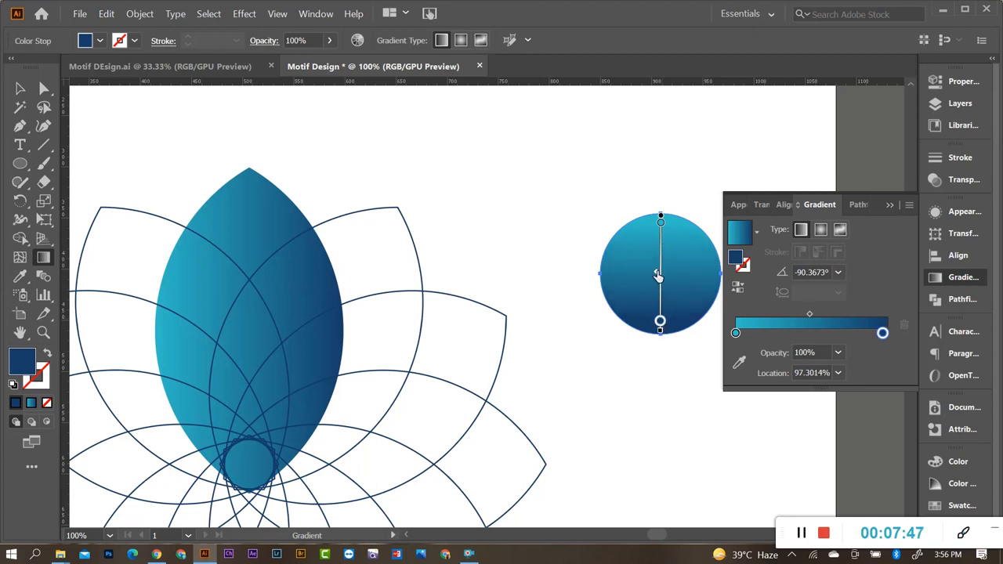
mouse_move(659, 275)
left_mouse_down()
mouse_move(656, 254)
mouse_move(657, 280)
mouse_move(657, 262)
left_mouse_up()
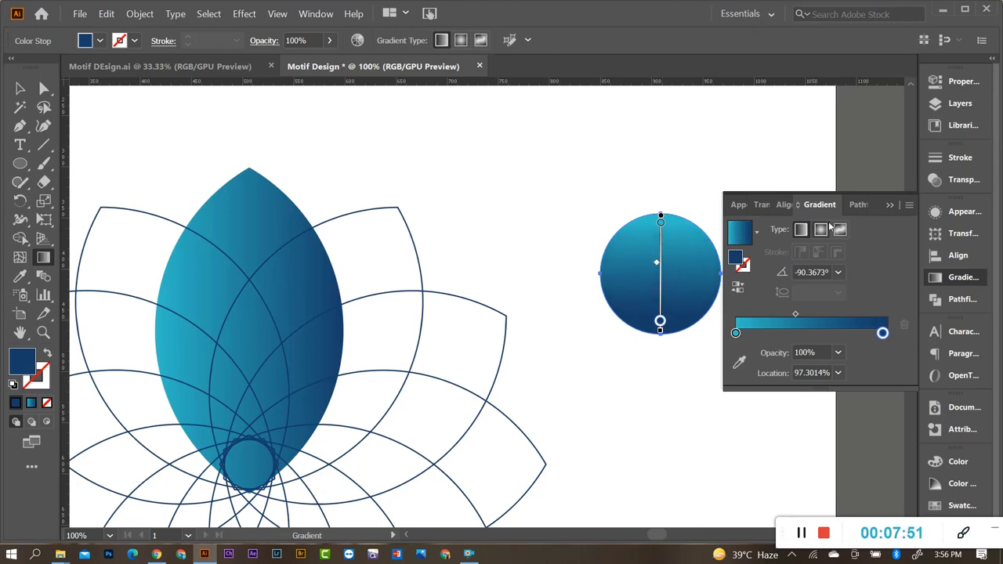
left_click(695, 248)
Copy the circle's cyan-to-navy gradient onto every petal of the outlined flower with the Eyedropper.
key("v")
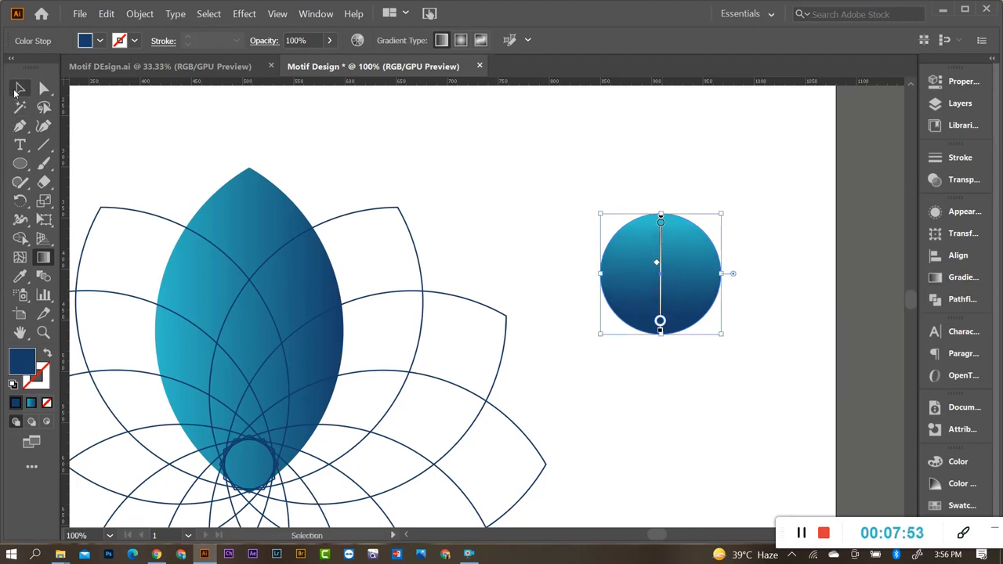
left_click(470, 235)
scroll(430, 287, "down", 2)
scroll(408, 289, "down", 1)
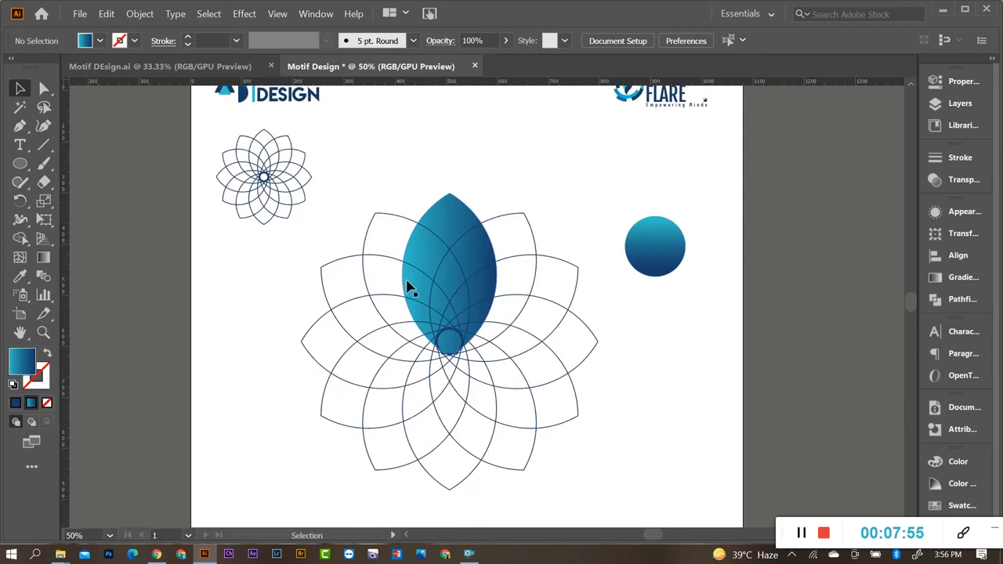
left_click_drag(347, 213, 559, 503)
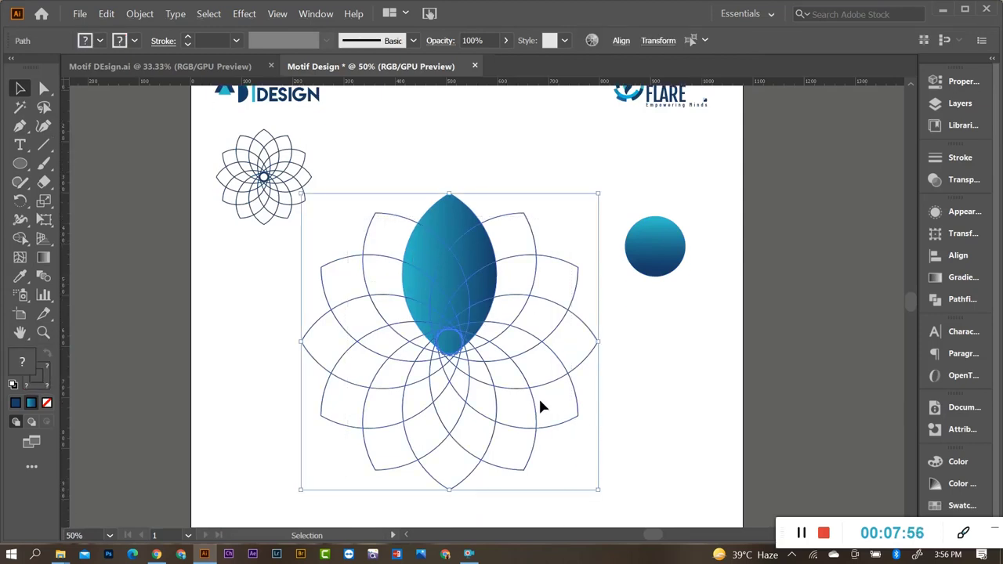
key("i")
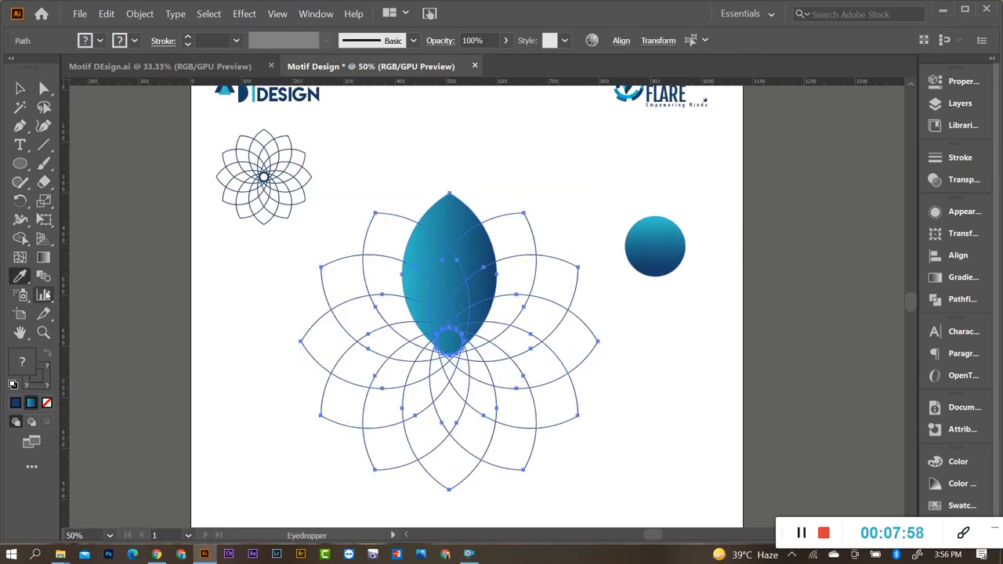
left_click(665, 240)
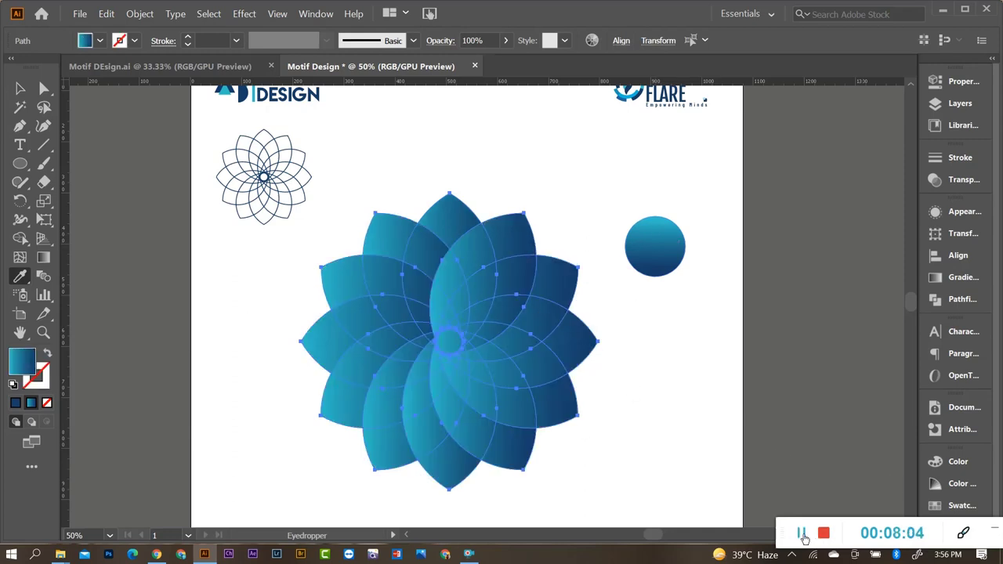
scroll(462, 344, "up", 2)
scroll(460, 264, "down", 2)
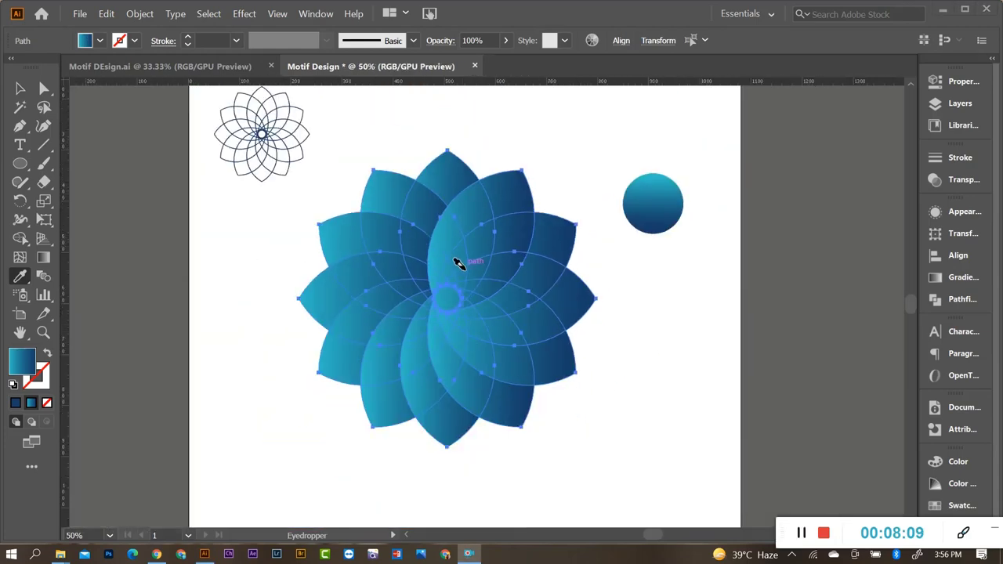
left_click(19, 89)
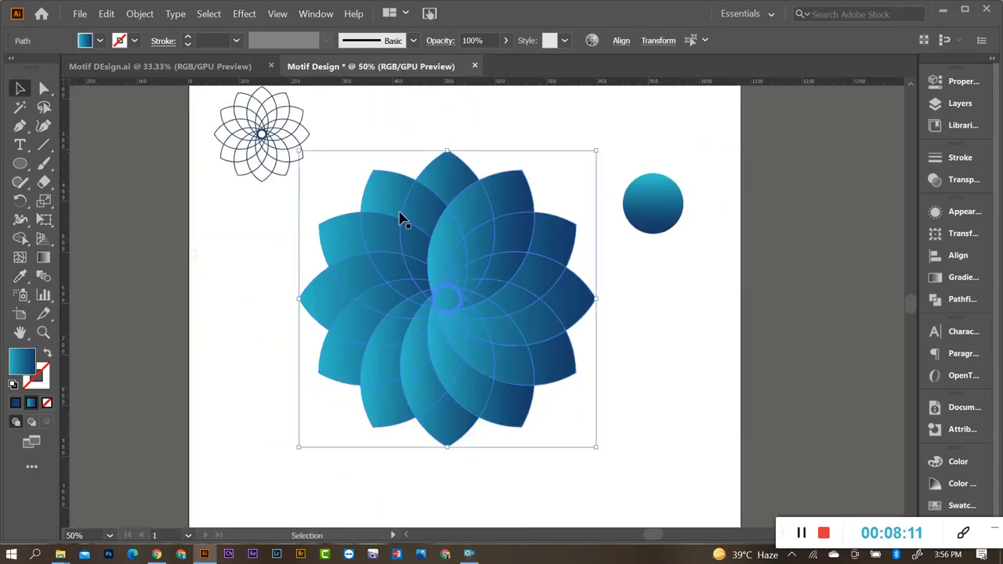
left_click(679, 357)
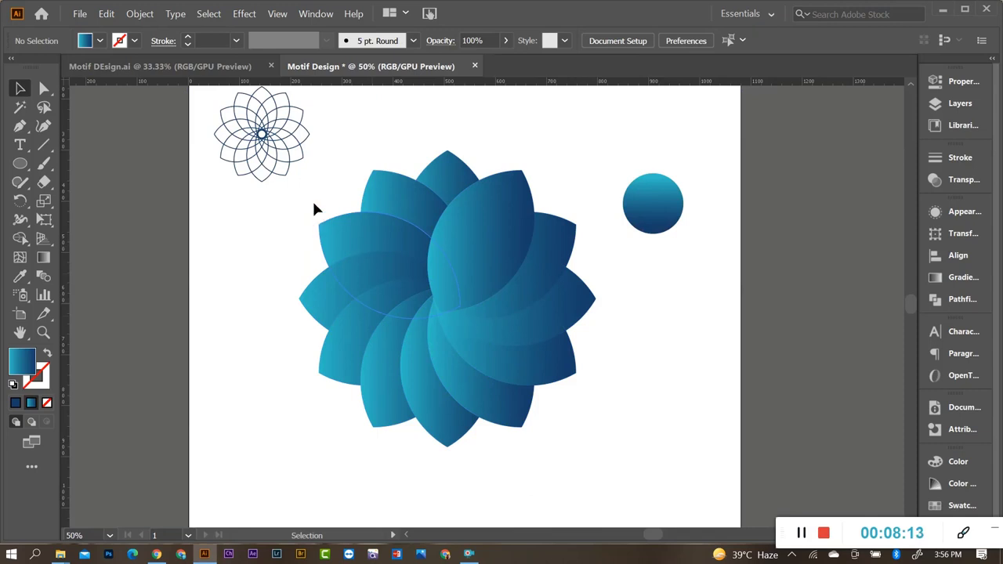
left_click_drag(401, 308, 549, 466)
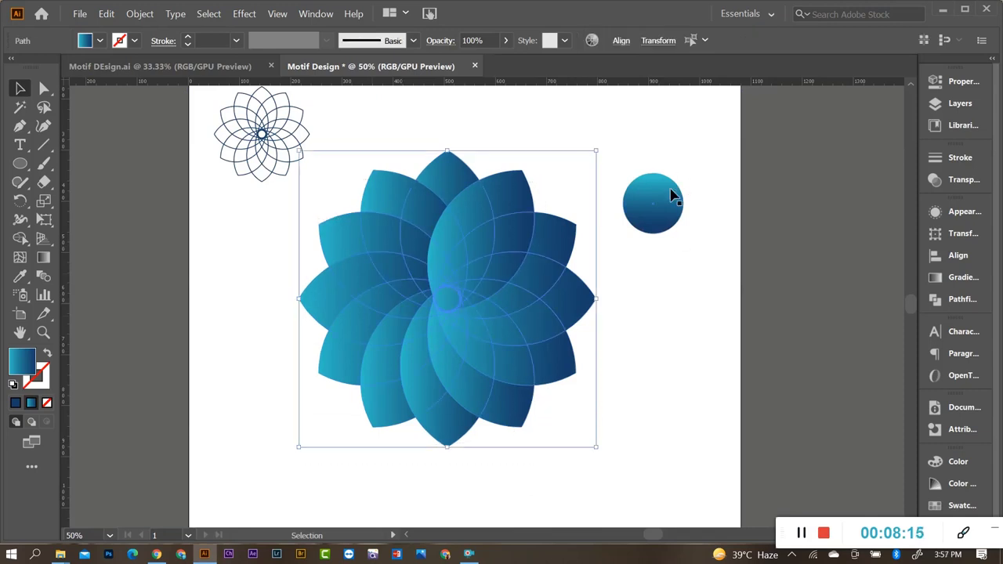
Set the flower petals' blending mode to Multiply in the Transparency panel.
left_click(975, 187)
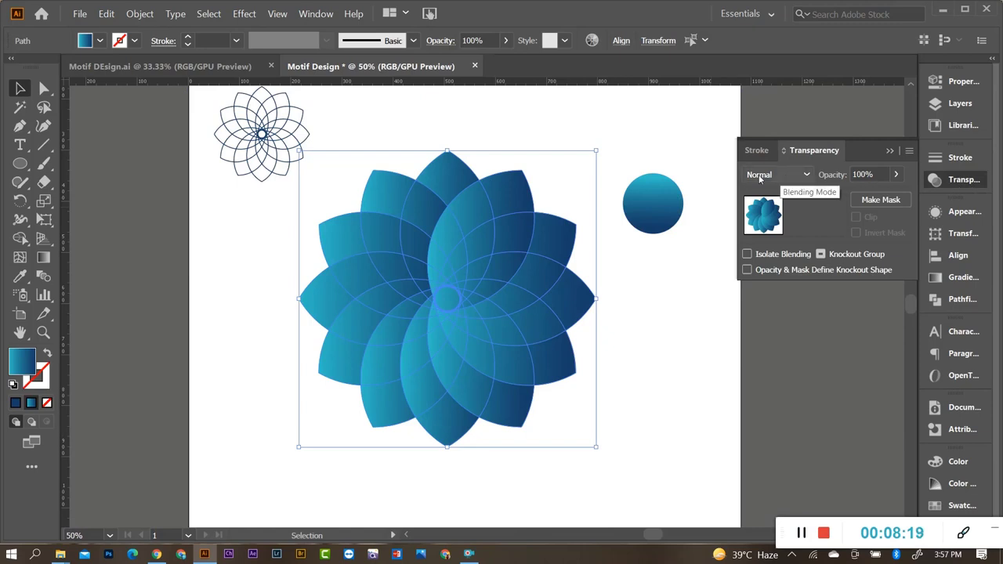
left_click(807, 176)
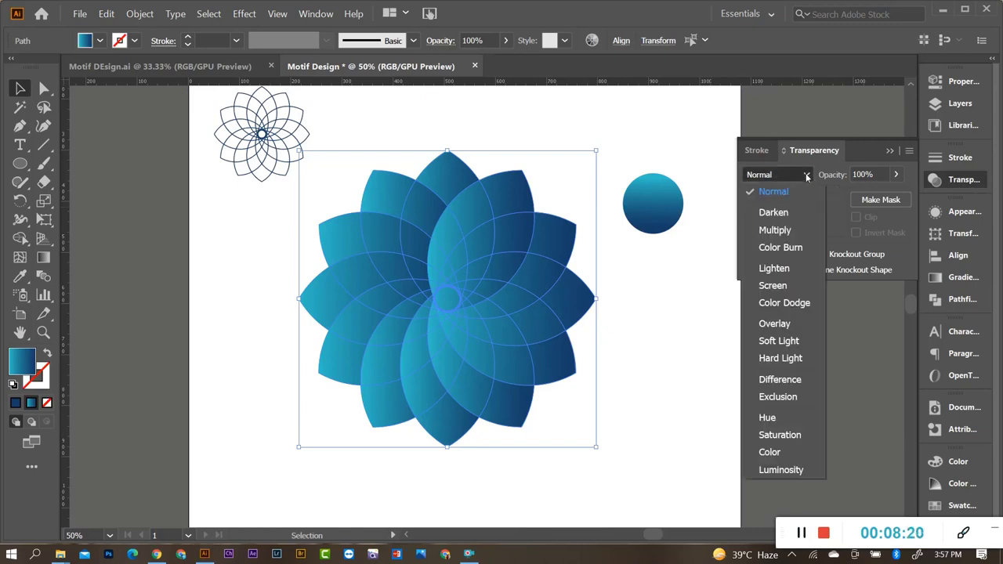
left_click(794, 230)
left_click(611, 287)
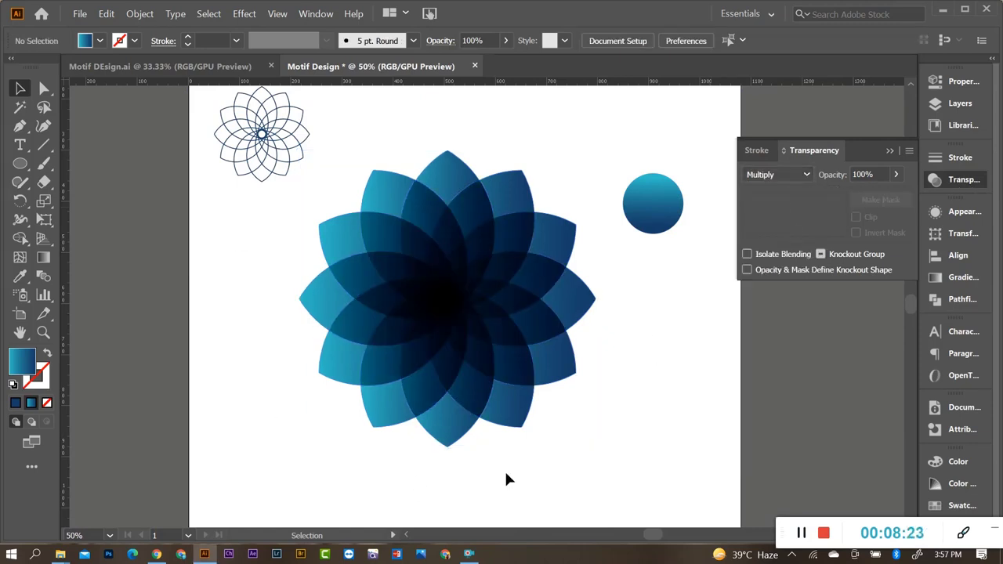
key("ctrl+minus")
key("ctrl+minus")
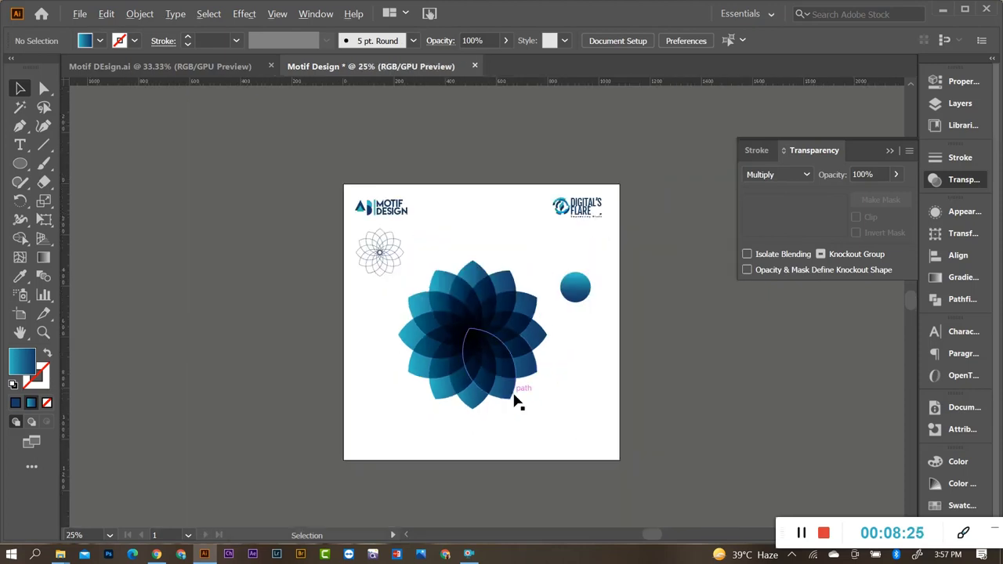
key("ctrl+plus")
key("ctrl+plus")
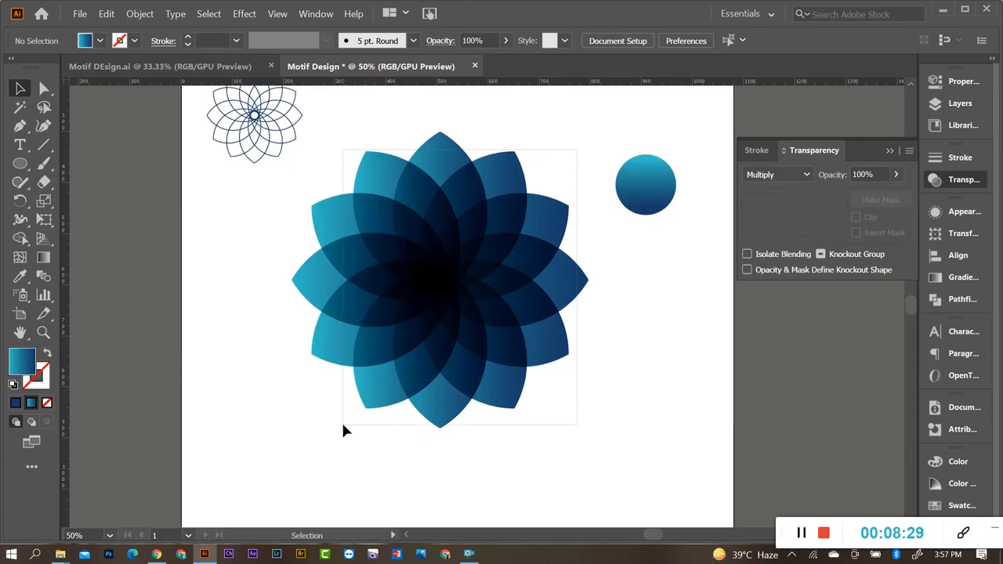
Shrink the gradient flower slightly and reposition it.
mouse_move(343, 427)
left_mouse_down()
mouse_move(584, 432)
mouse_move(564, 403)
left_mouse_up()
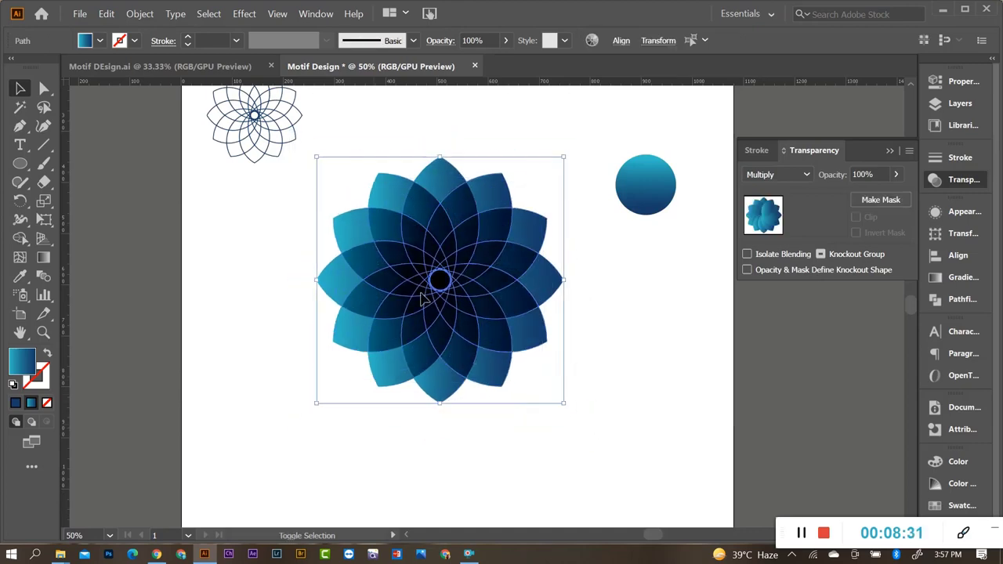
left_click_drag(430, 285, 477, 289)
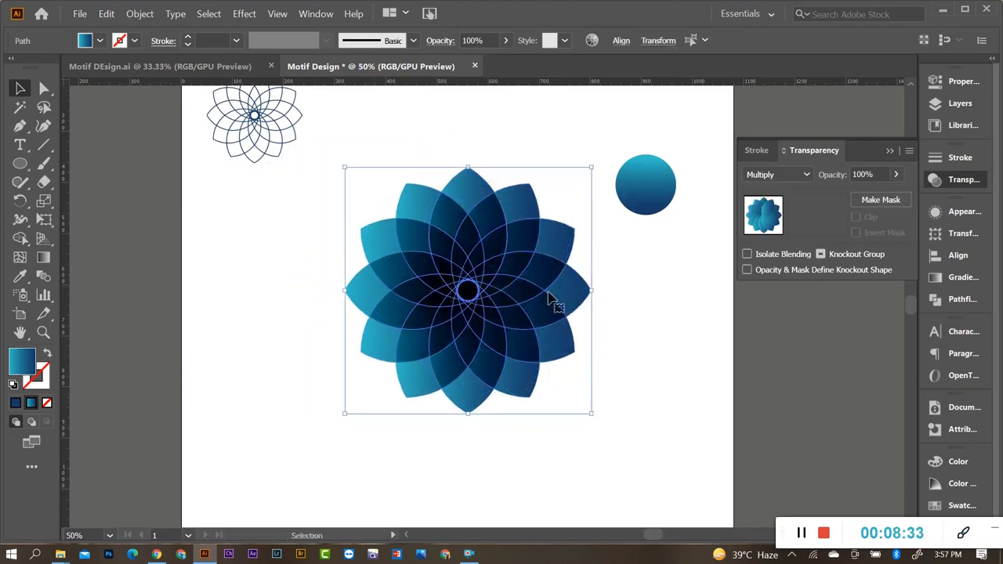
left_click(620, 296)
Move the gradient circle beside the outline flower and shrink it around its centre.
scroll(620, 296, "up", 1)
left_click_drag(622, 212, 322, 144)
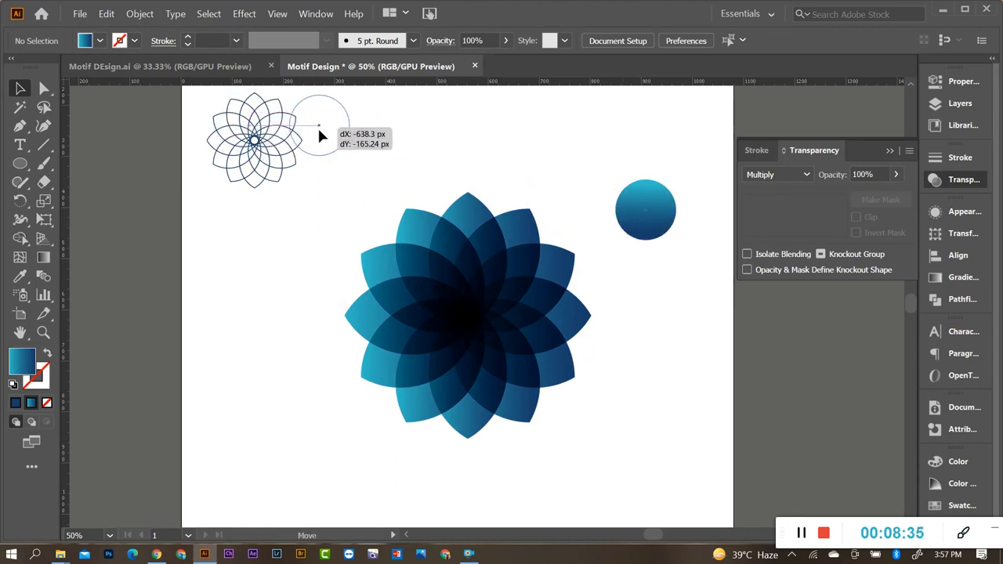
left_click_drag(372, 174, 329, 149)
left_click(376, 203)
scroll(423, 298, "down", 1)
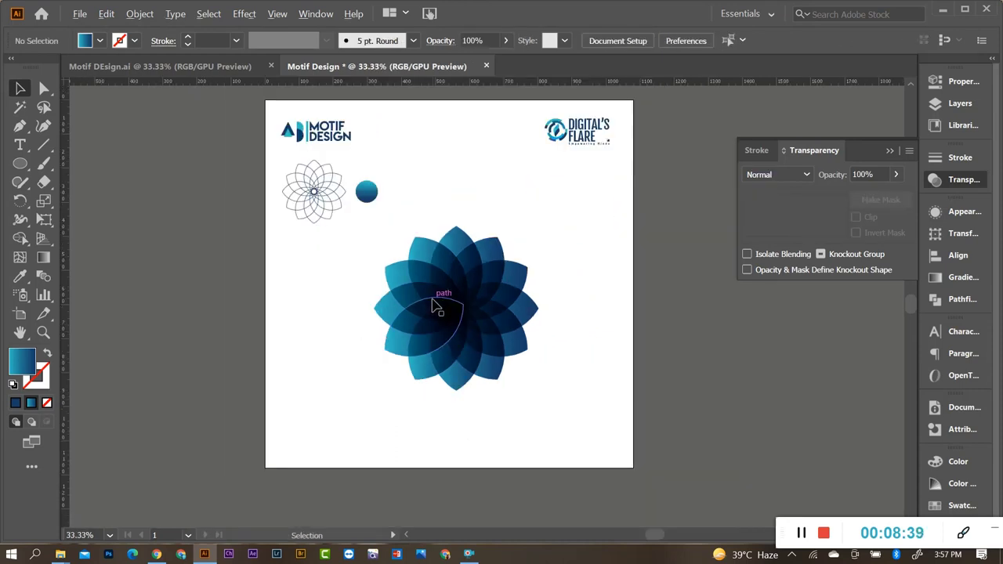
scroll(486, 353, "up", 1)
Place a copy of the gradient flower off the artboard's left side.
left_click_drag(319, 225, 569, 467)
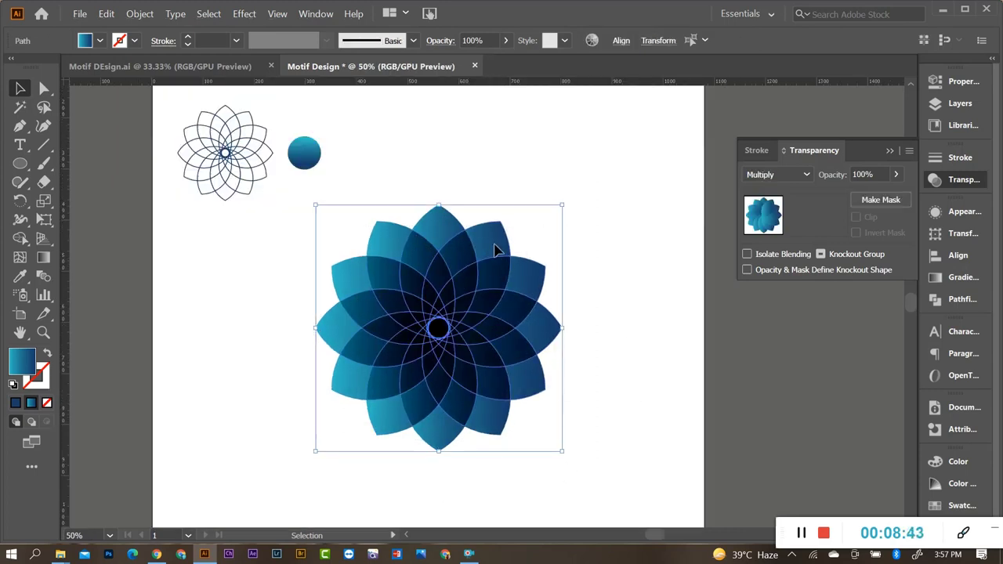
scroll(467, 430, "up", 2)
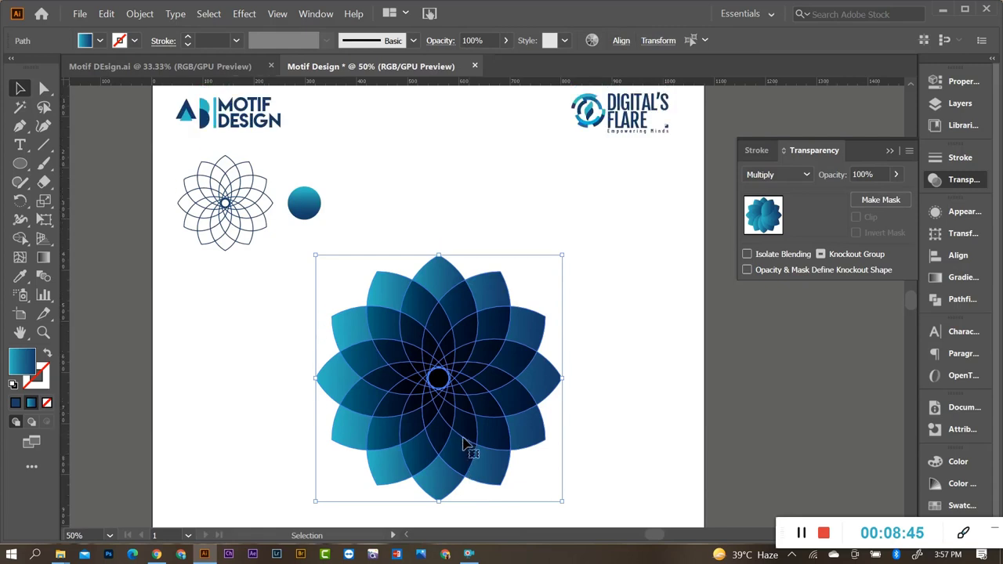
scroll(580, 410, "down", 1, "alt")
left_click_drag(535, 400, 278, 376, "alt")
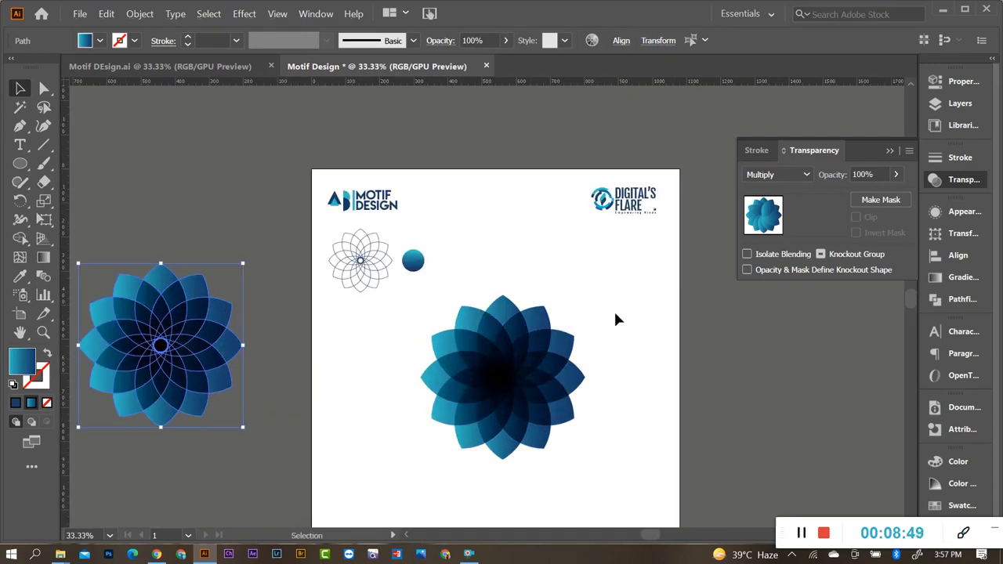
Group the original flower's petals with Object > Group.
left_click_drag(615, 312, 417, 462)
scroll(529, 427, "up", 3, "alt")
scroll(527, 427, "down", 1, "alt")
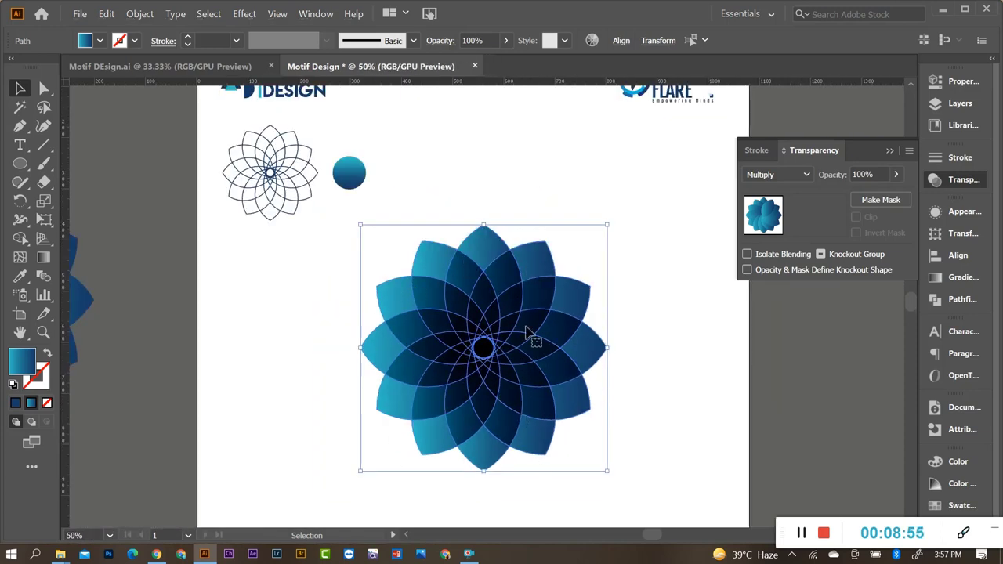
left_click(209, 13)
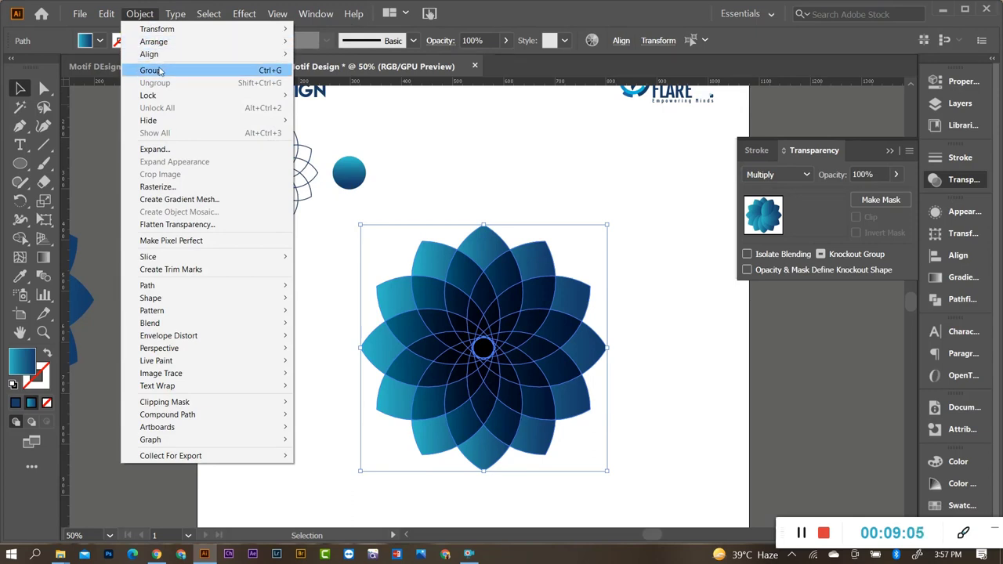
left_click(160, 71)
Select the grouped gradient flower and open the Effect menu.
left_click(702, 359)
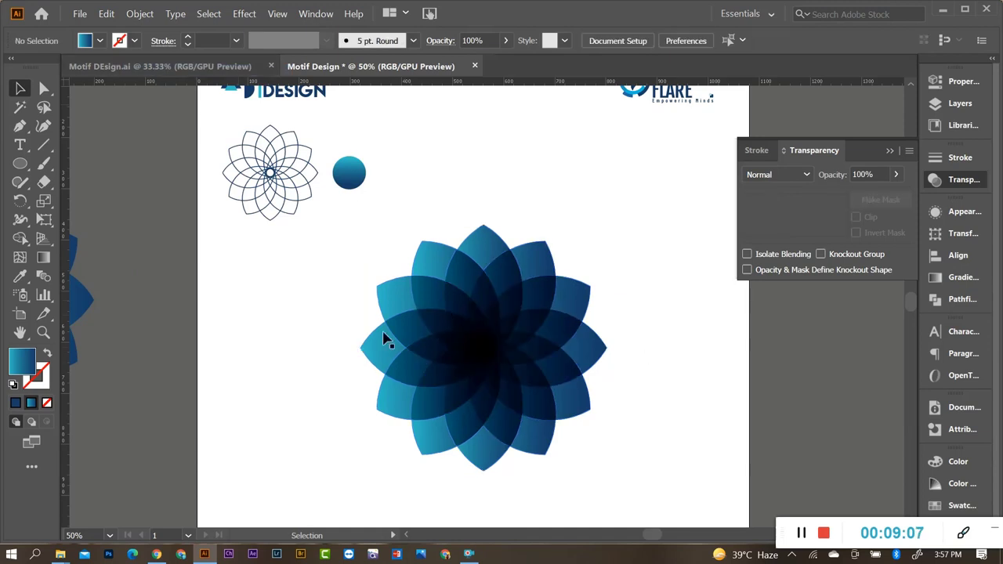
left_click(454, 412)
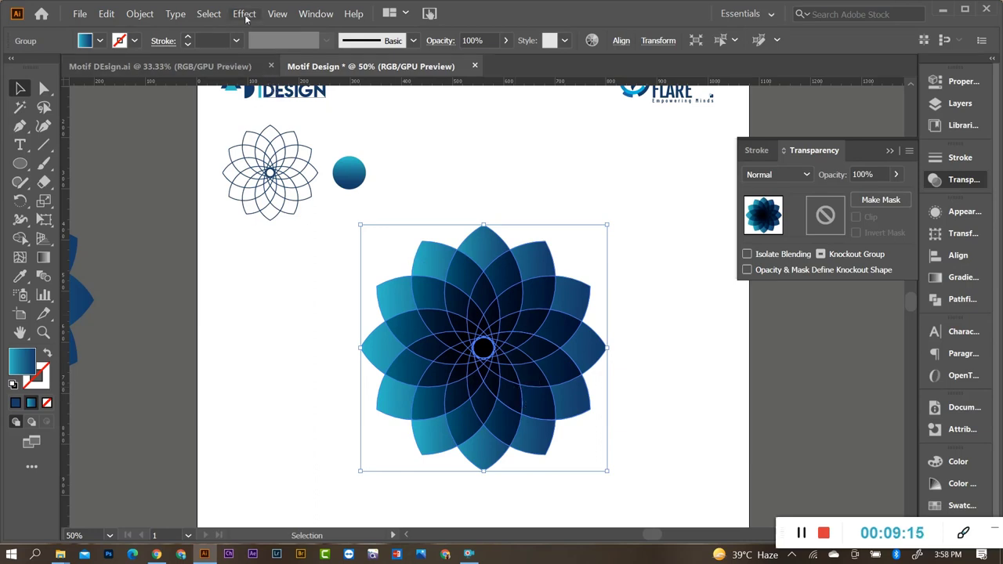
left_click(245, 14)
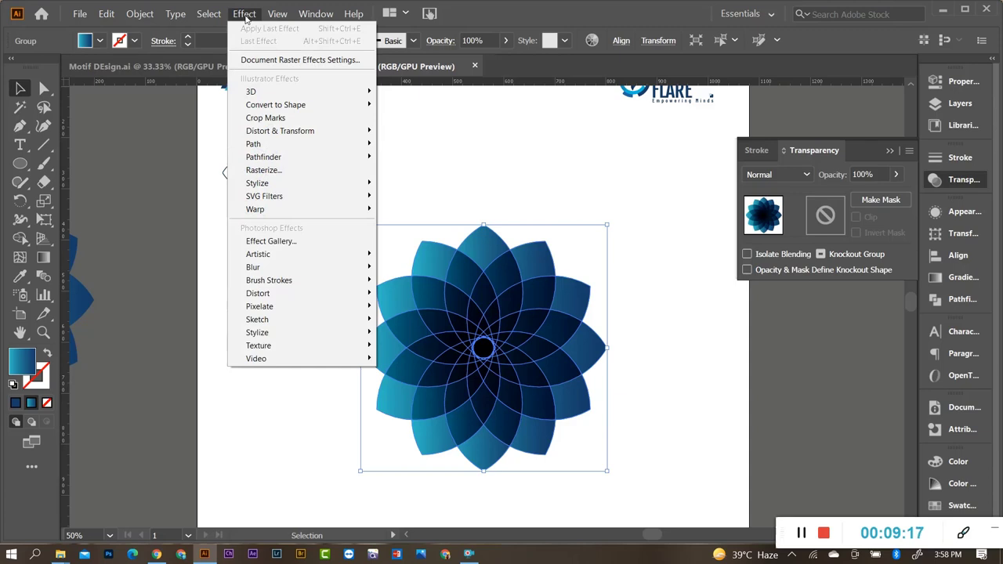
mouse_move(279, 131)
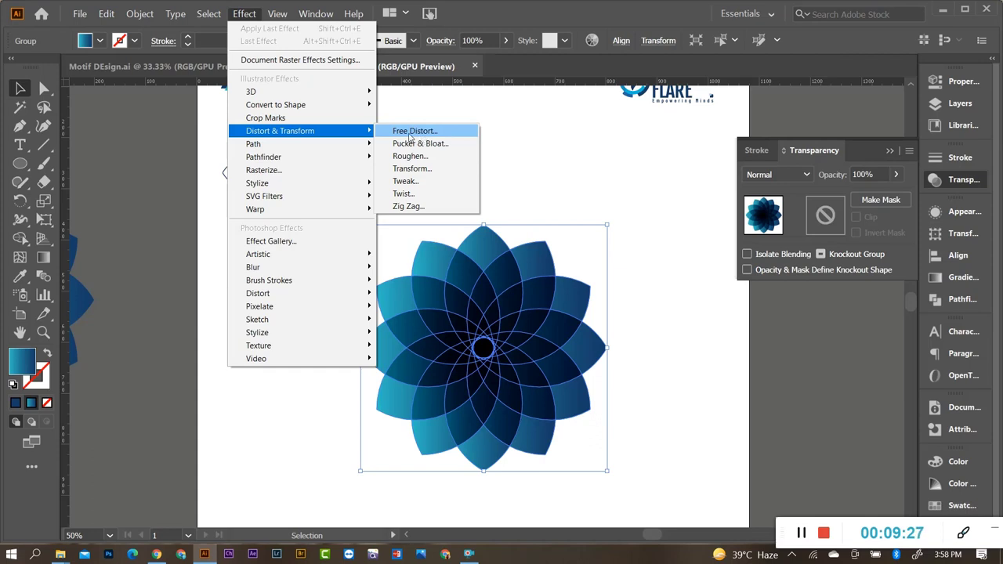
Apply Free Distort with crossed top corners, pinching the flower into a symmetric hourglass.
left_click(425, 134)
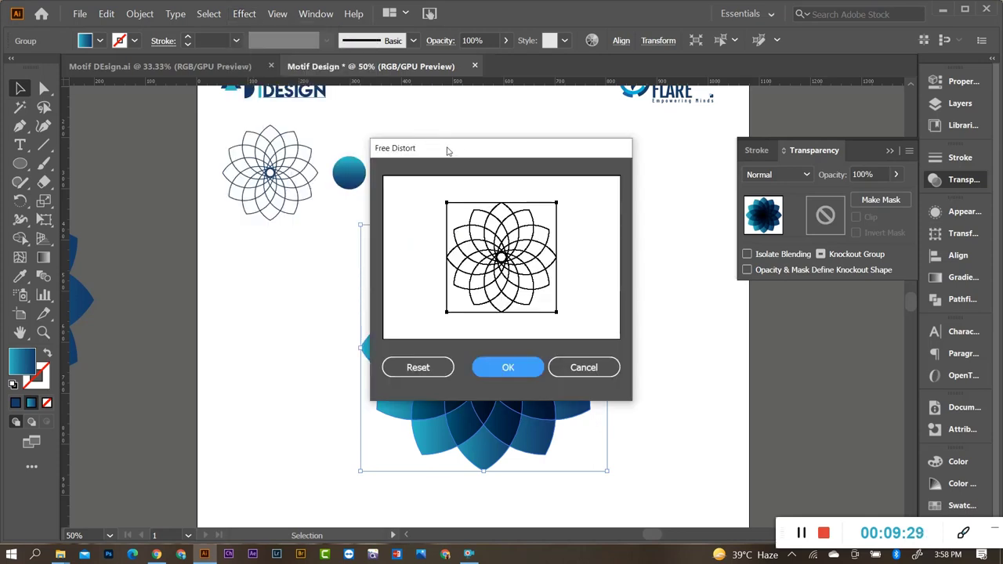
left_click_drag(447, 152, 604, 138)
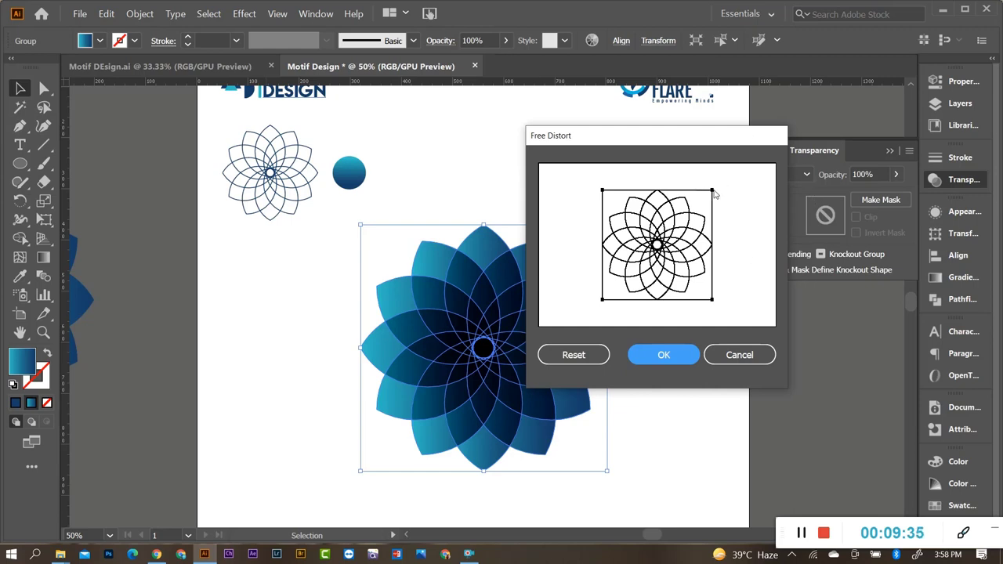
left_click_drag(712, 190, 655, 206)
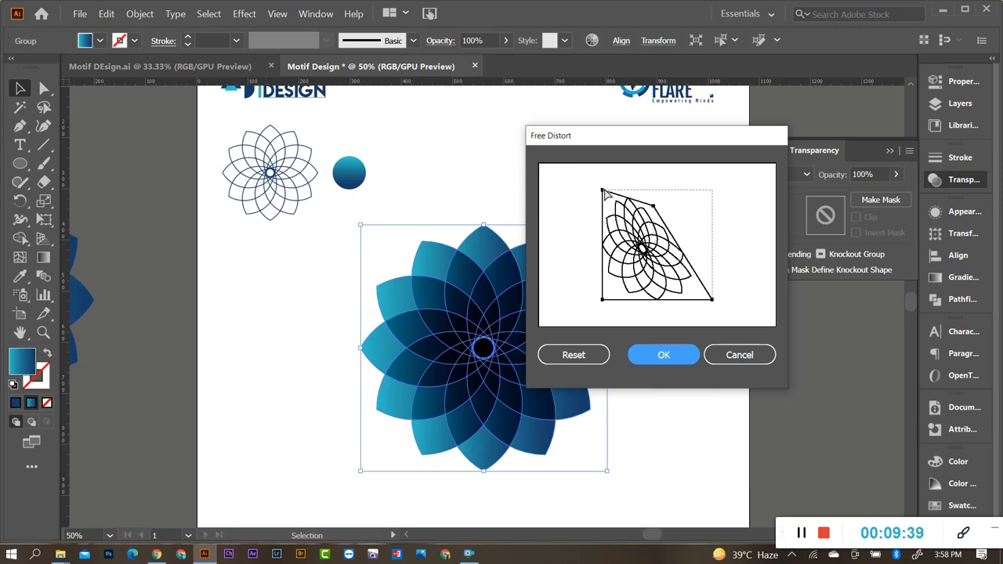
left_click_drag(603, 191, 712, 190)
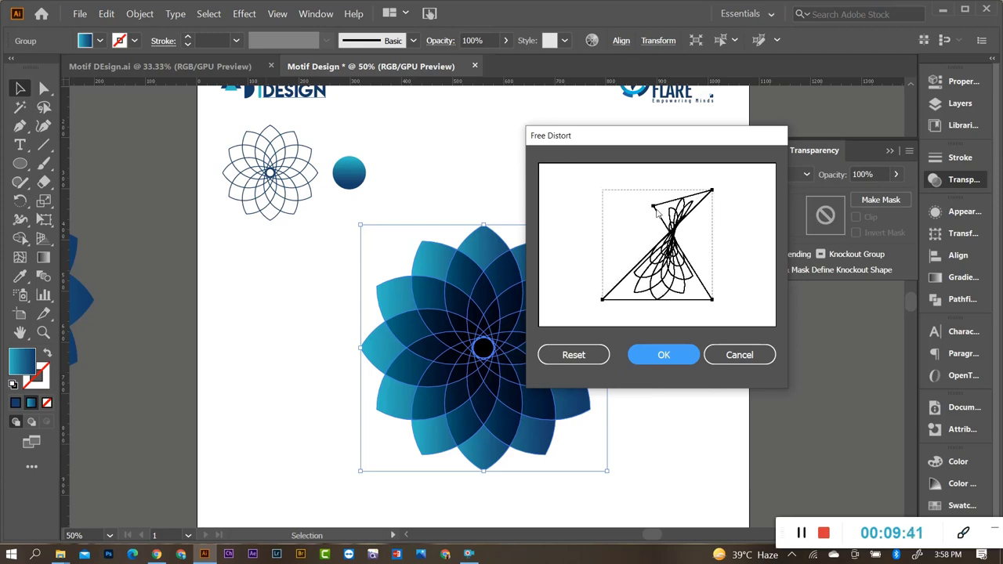
left_click_drag(653, 207, 603, 192)
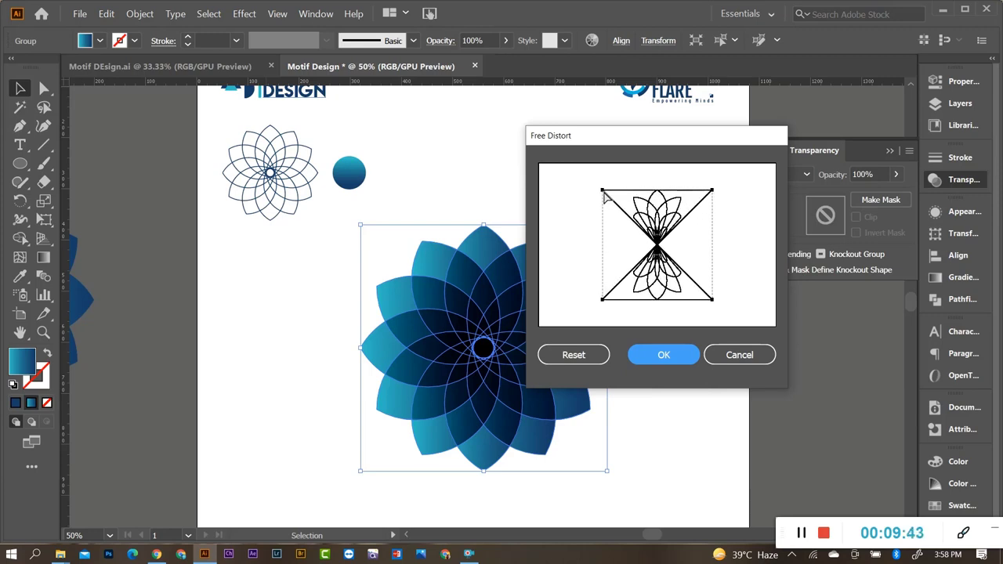
left_click(674, 359)
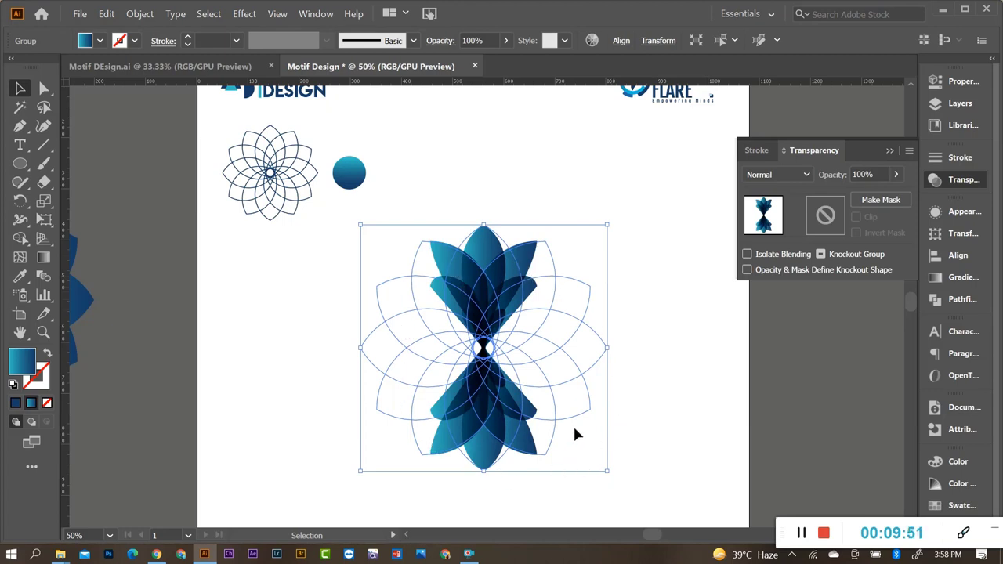
left_click(672, 325)
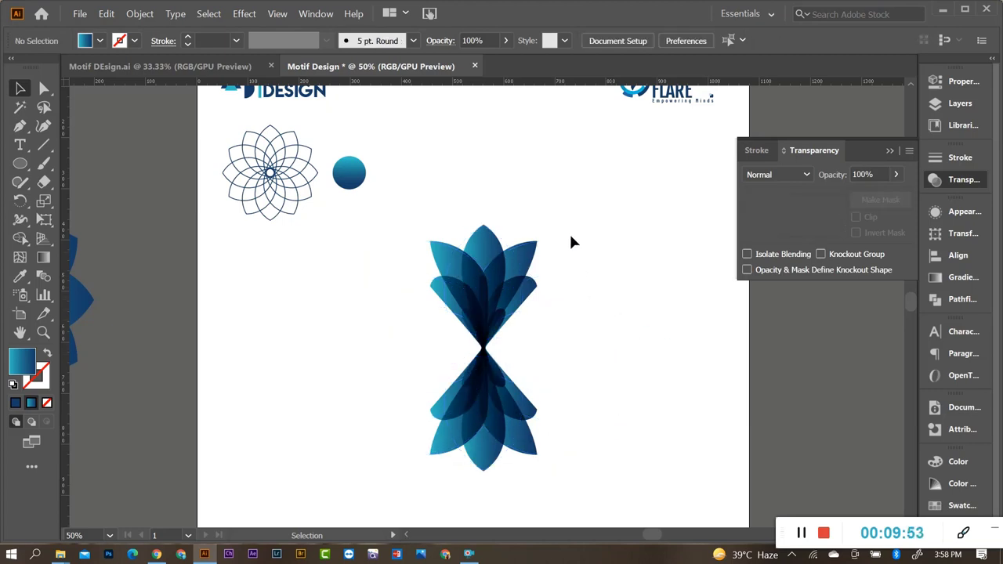
left_click(513, 364)
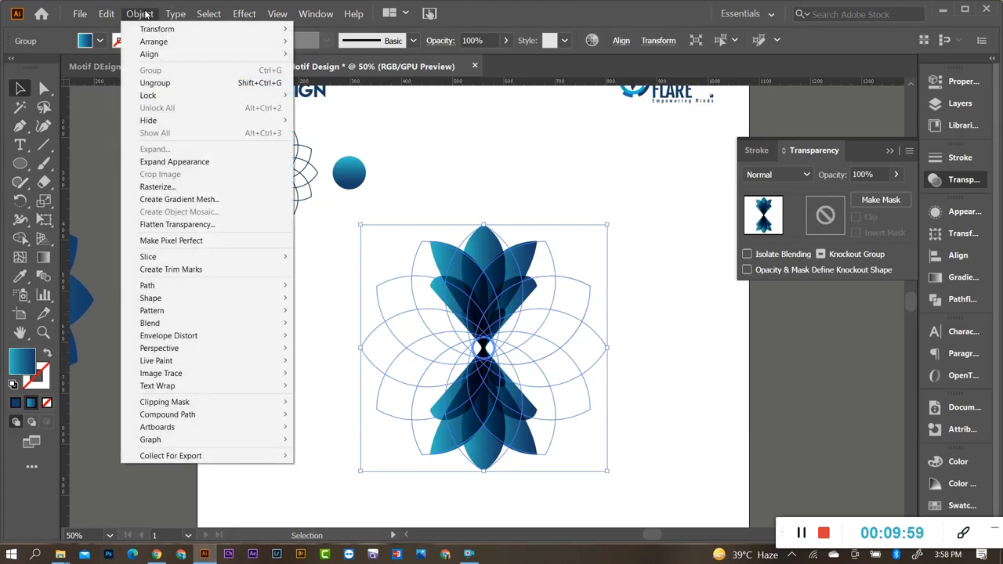
Expand the Free Distort effect and select the expanded hourglass artwork.
left_click(174, 161)
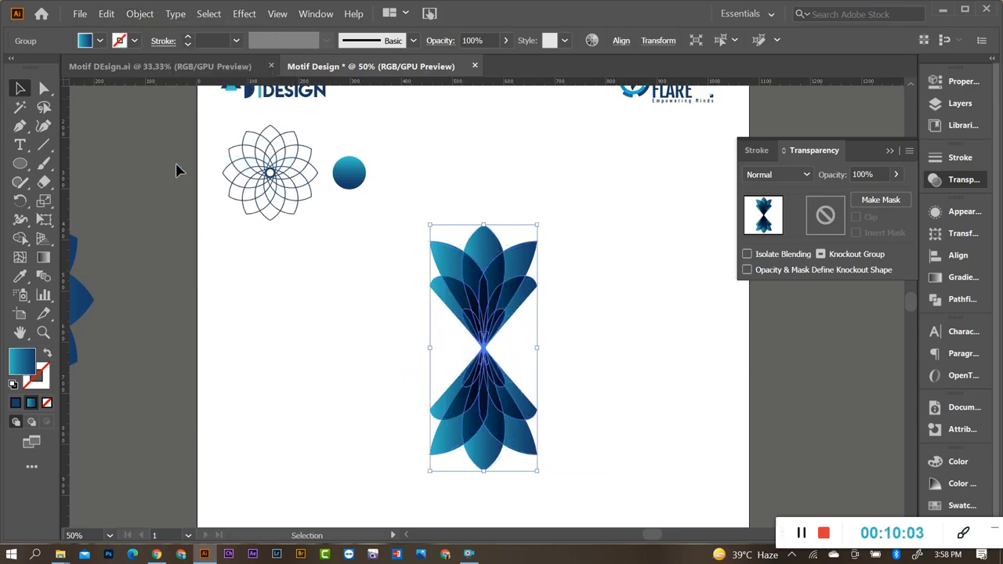
left_click(590, 379)
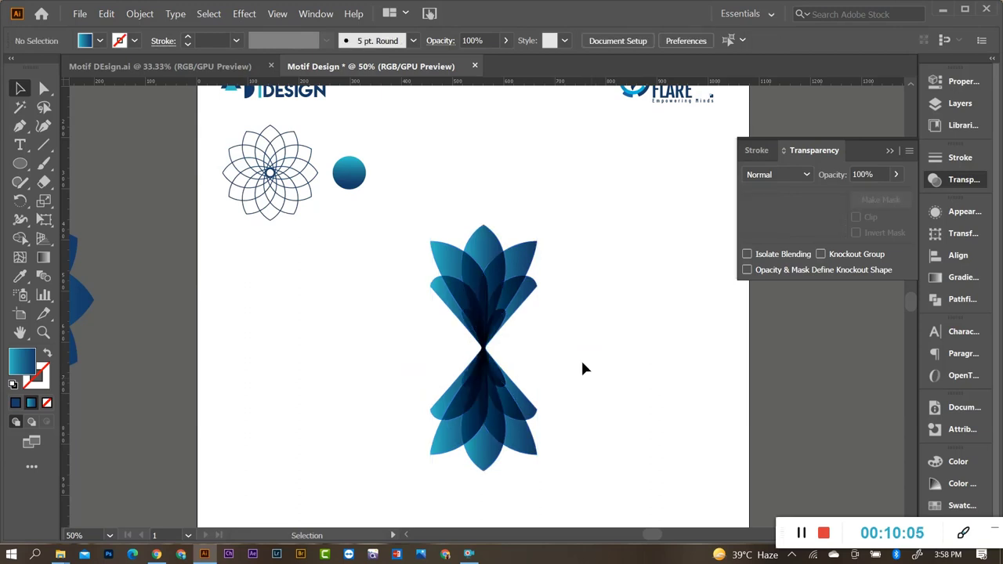
left_click_drag(514, 317, 515, 320)
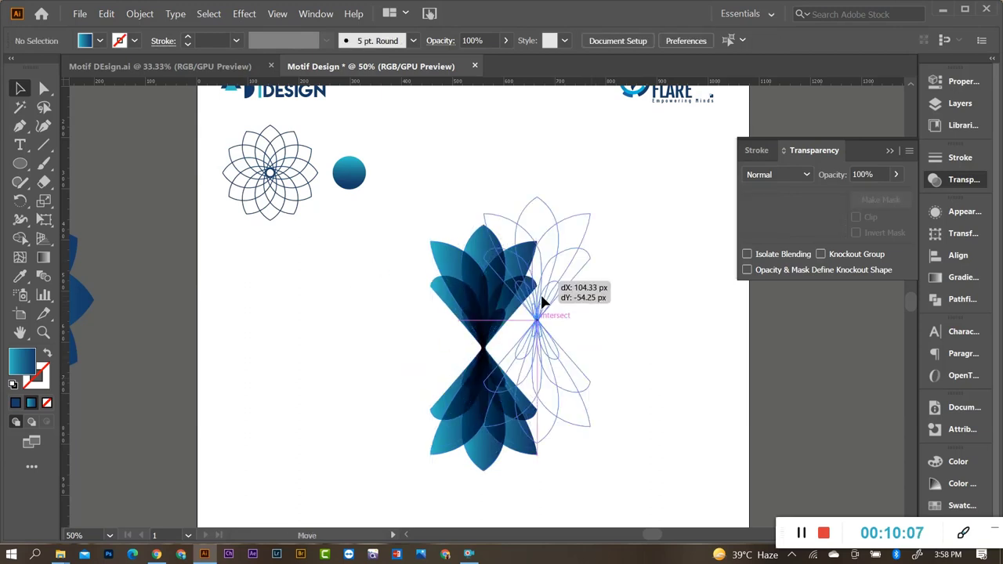
left_click(574, 349)
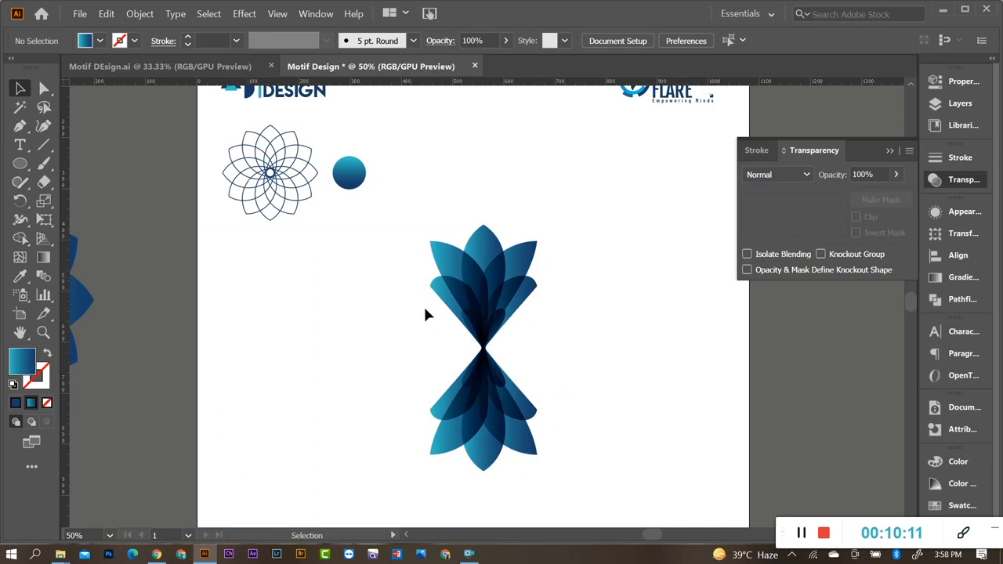
left_click_drag(397, 276, 571, 397)
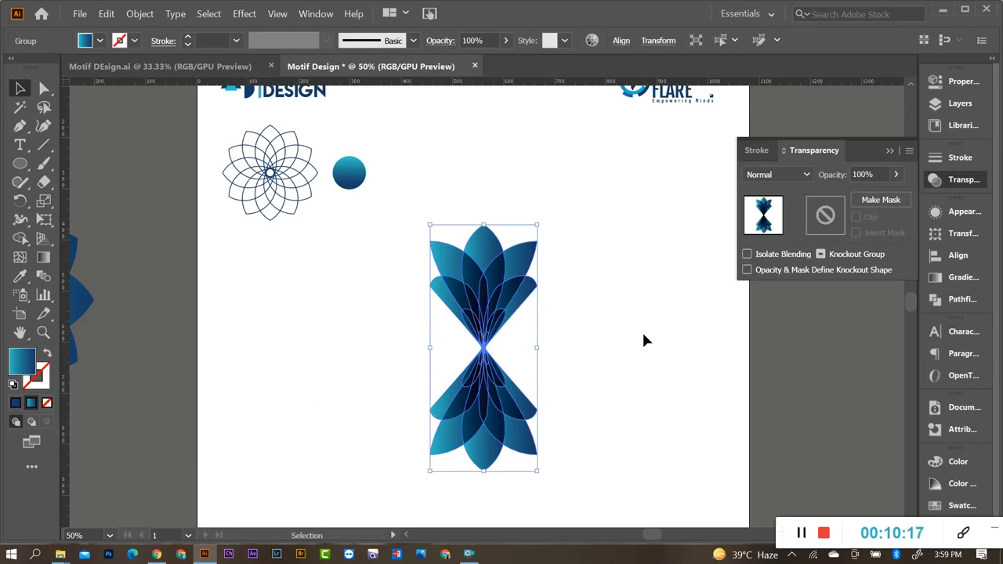
key("a")
key("a")
key("v")
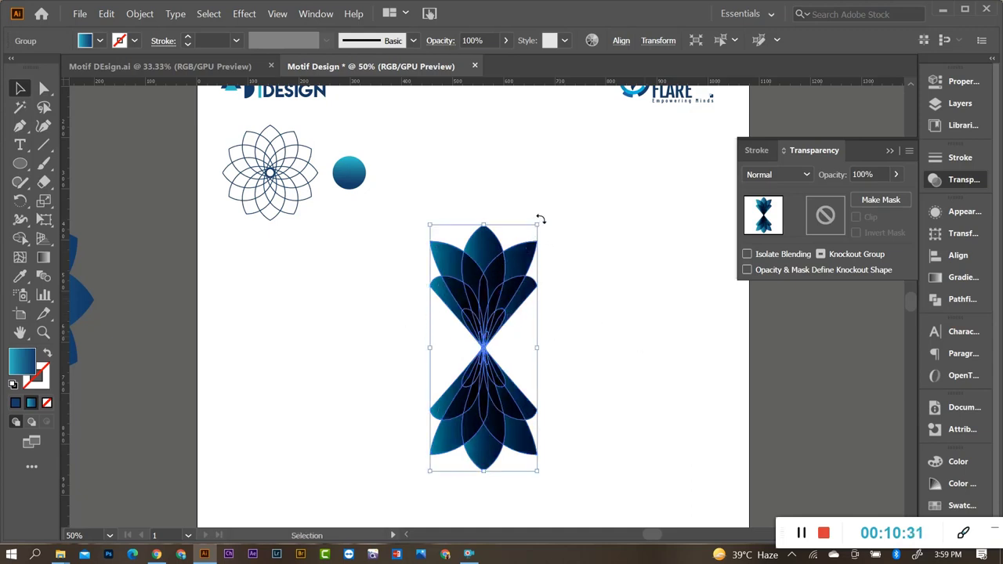
Lay a quarter-turned copy of the hourglass across the original, forming a four-armed flower.
left_click_drag(539, 220, 641, 408)
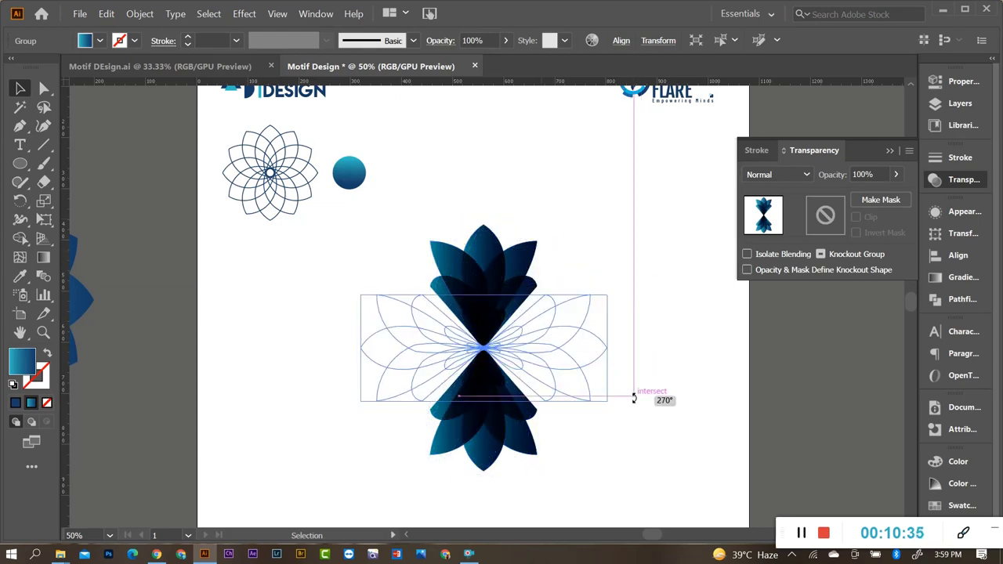
left_click_drag(641, 409, 634, 400)
left_click(638, 377)
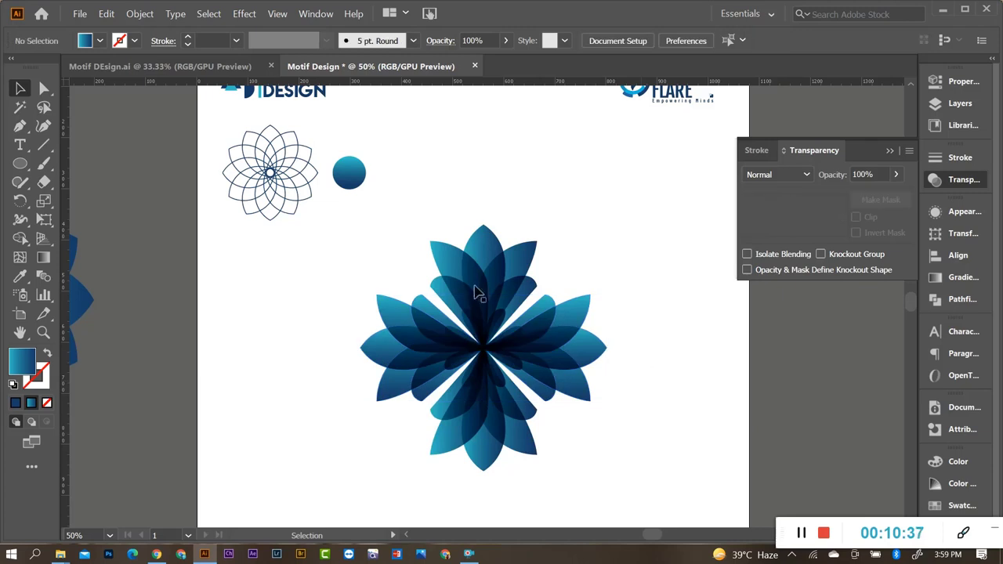
scroll(611, 415, "down", 2)
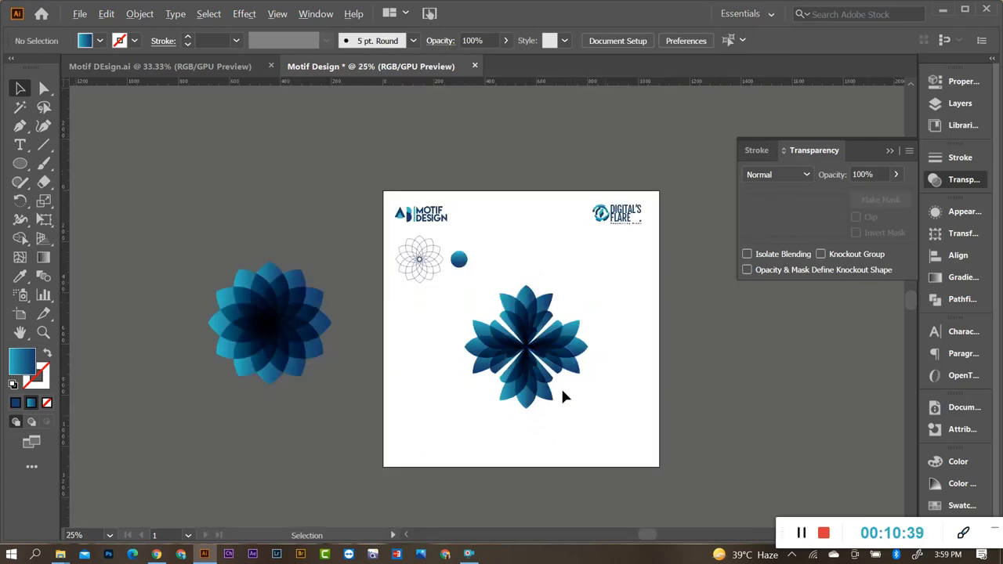
Shrink the cross flower and tile copies into rows with Ctrl+D.
scroll(560, 386, "up", 1)
mouse_move(403, 269)
left_mouse_down()
mouse_move(613, 421)
mouse_move(547, 369)
left_mouse_up()
mouse_move(506, 343)
left_mouse_down()
mouse_move(439, 337)
mouse_move(515, 349)
mouse_move(708, 344)
mouse_move(673, 389)
left_mouse_up()
key("ctrl+d")
key("ctrl+d")
key("ctrl+d")
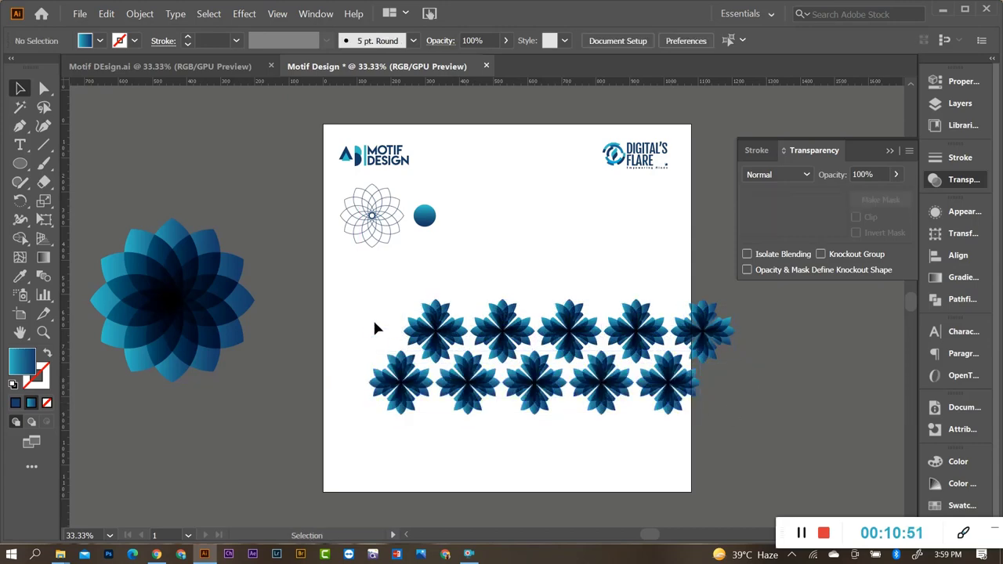
left_click_drag(372, 318, 761, 418)
left_click_drag(658, 344, 668, 432)
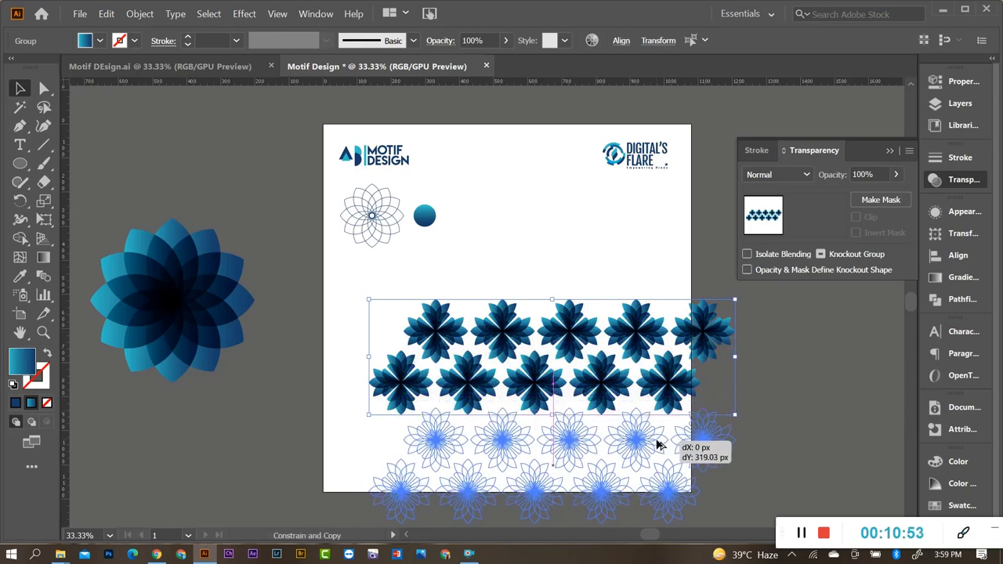
key("ctrl+shift+a")
scroll(589, 328, "down", 2)
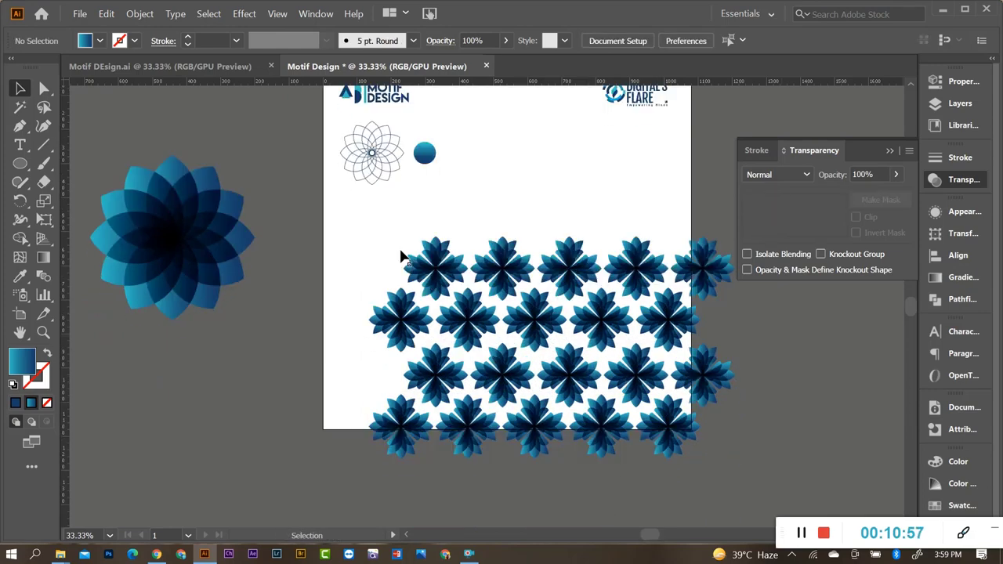
Delete the tiled copies, keeping a single cross flower.
left_click_drag(390, 244, 524, 427)
left_click_drag(715, 232, 493, 458)
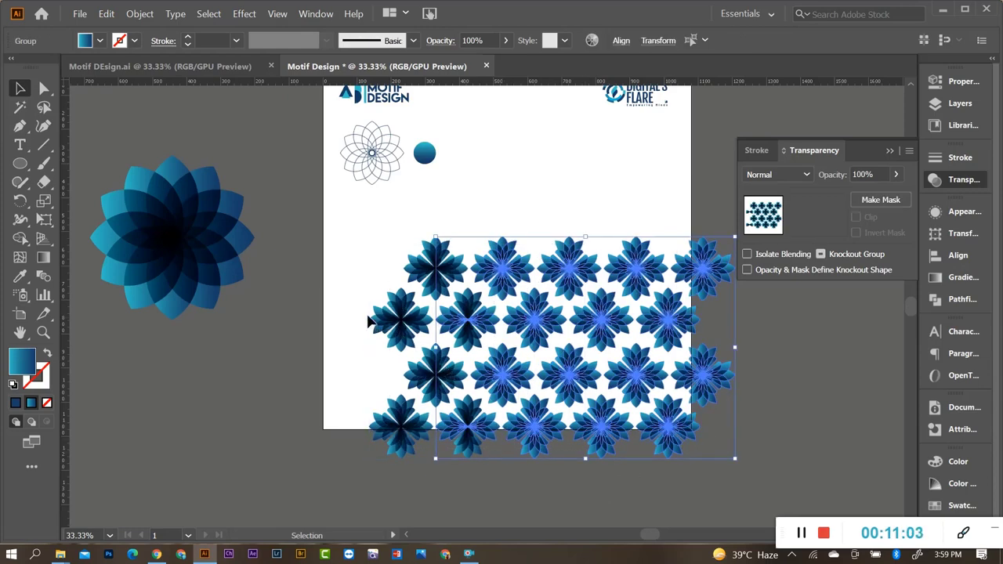
key("Delete")
left_click_drag(395, 374, 521, 468)
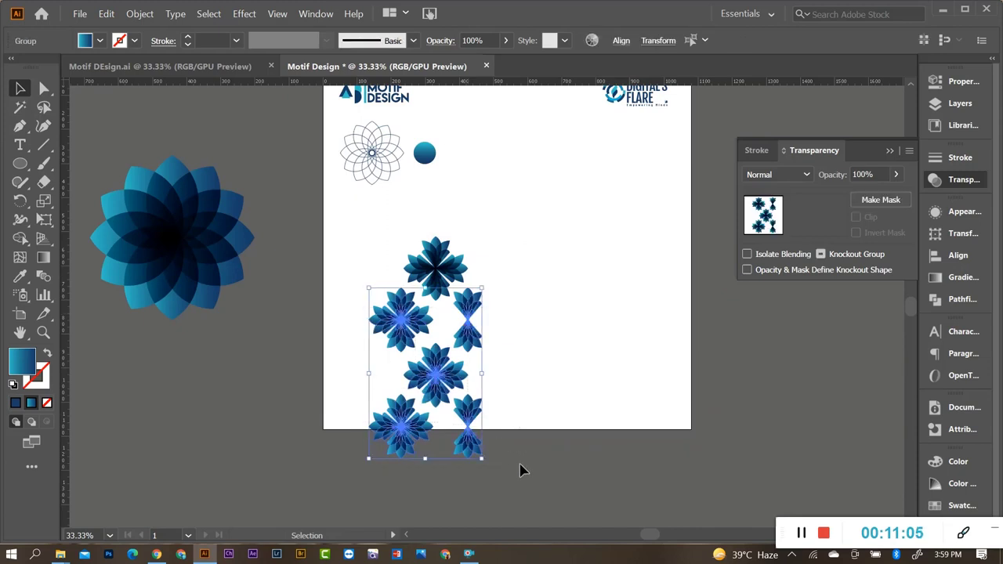
key("Delete")
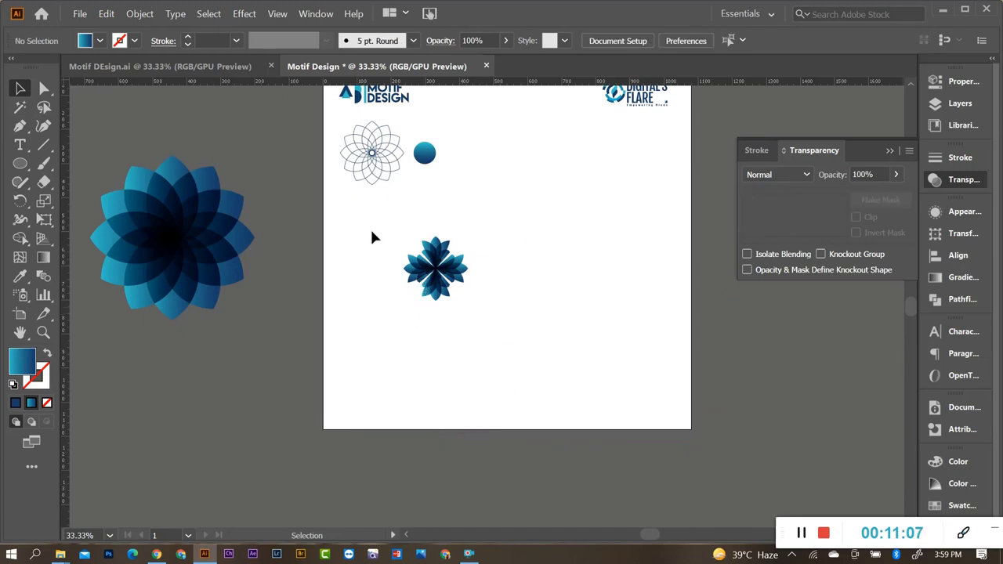
Enlarge the remaining flower and move it near the middle of the artboard.
left_click_drag(372, 235, 510, 340)
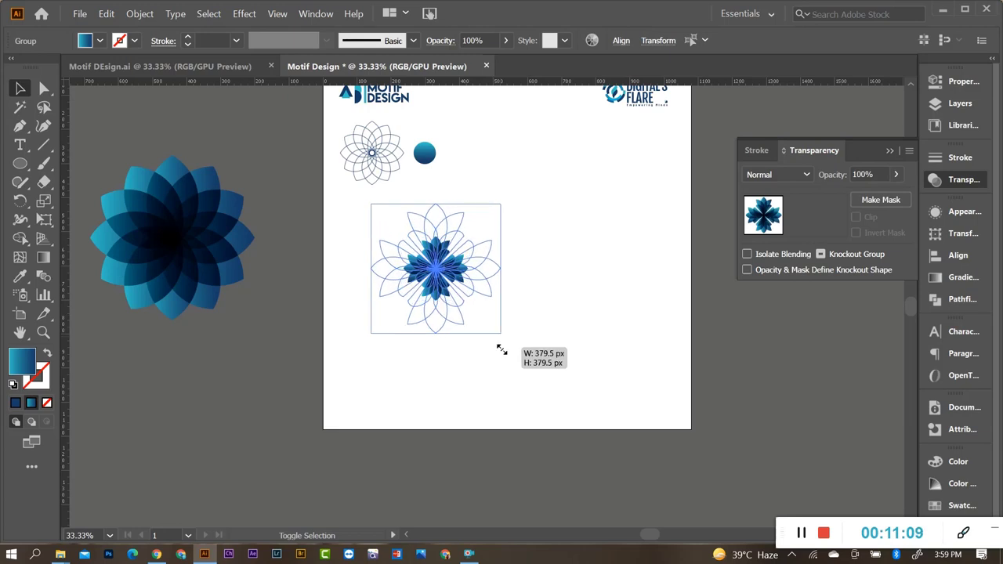
mouse_move(454, 267)
left_mouse_down()
mouse_move(490, 290)
mouse_move(529, 291)
left_mouse_up()
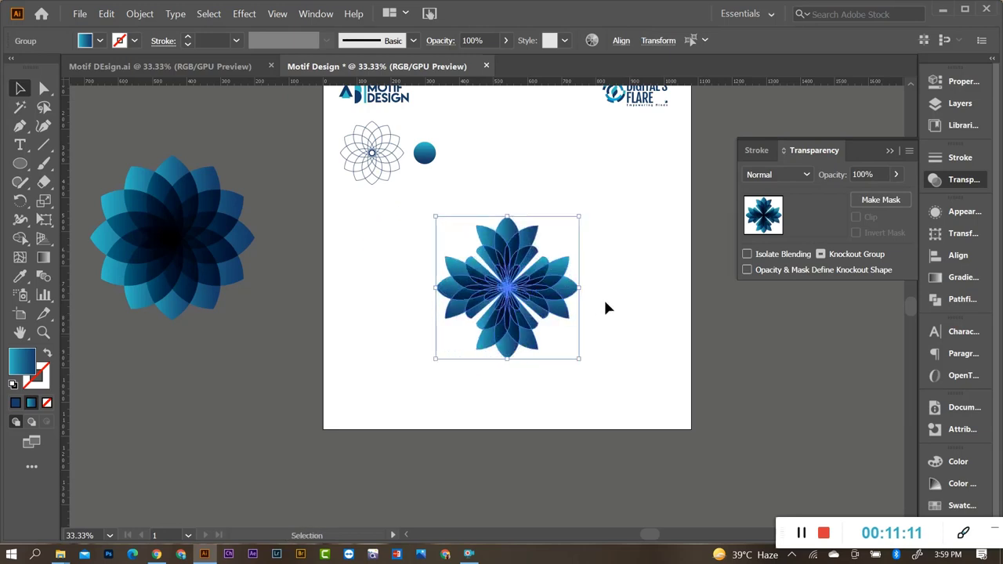
left_click(599, 306)
scroll(578, 335, "up", 1)
scroll(530, 354, "up", 1)
scroll(531, 354, "down", 1)
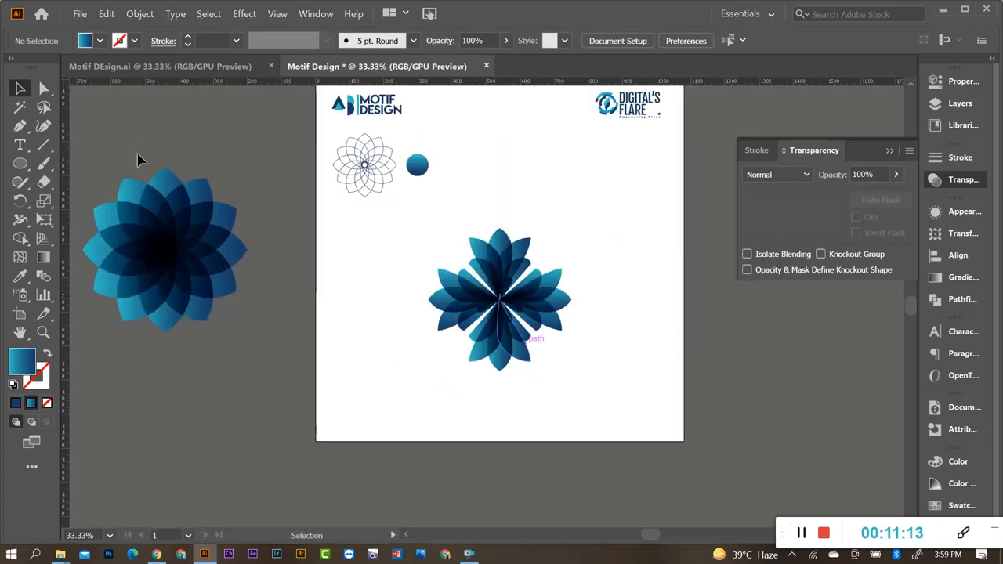
Shrink the big flower and place a copy beside the gradient circle.
mouse_move(139, 157)
left_mouse_down()
mouse_move(245, 337)
mouse_move(202, 286)
left_mouse_up()
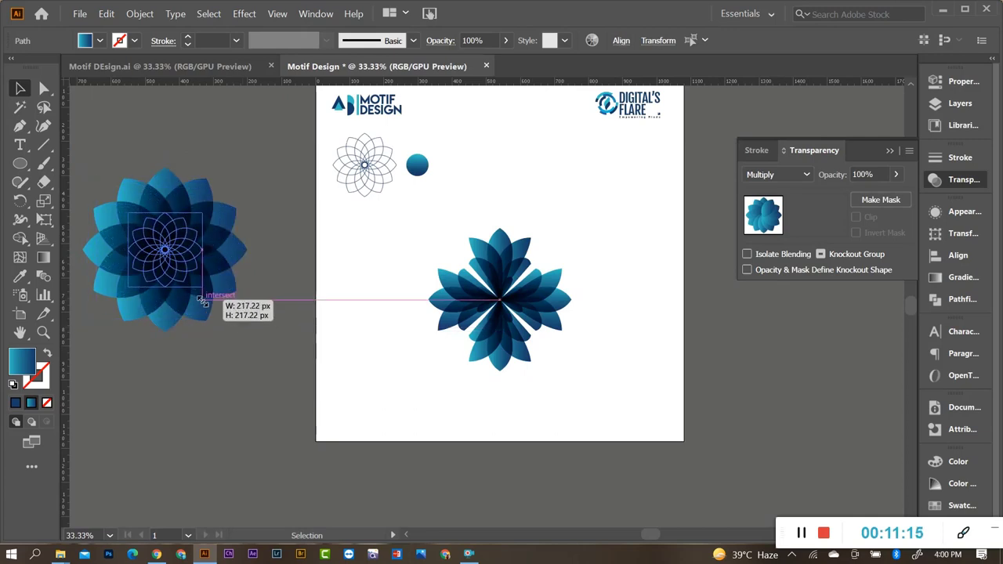
left_click_drag(161, 250, 468, 166)
key("ctrl+plus")
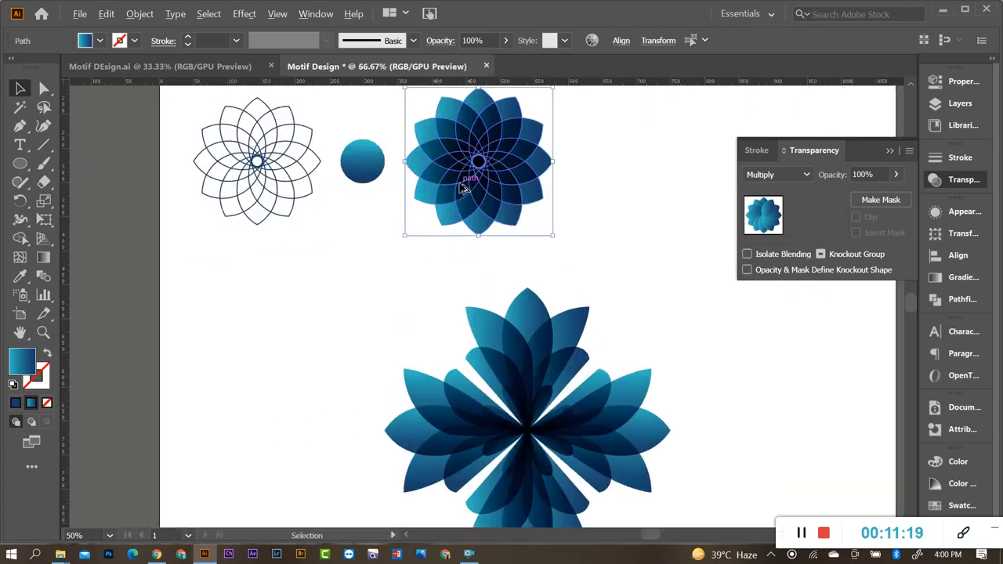
Give the flower copy a 6 pt dashed stroke and no fill.
left_click(960, 157)
left_click(747, 264)
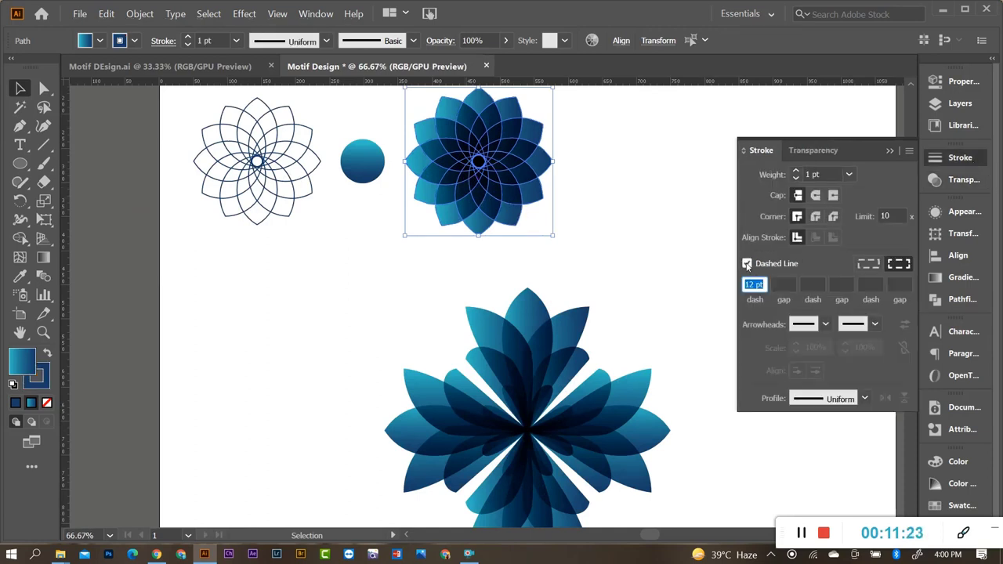
type("8")
key("Return")
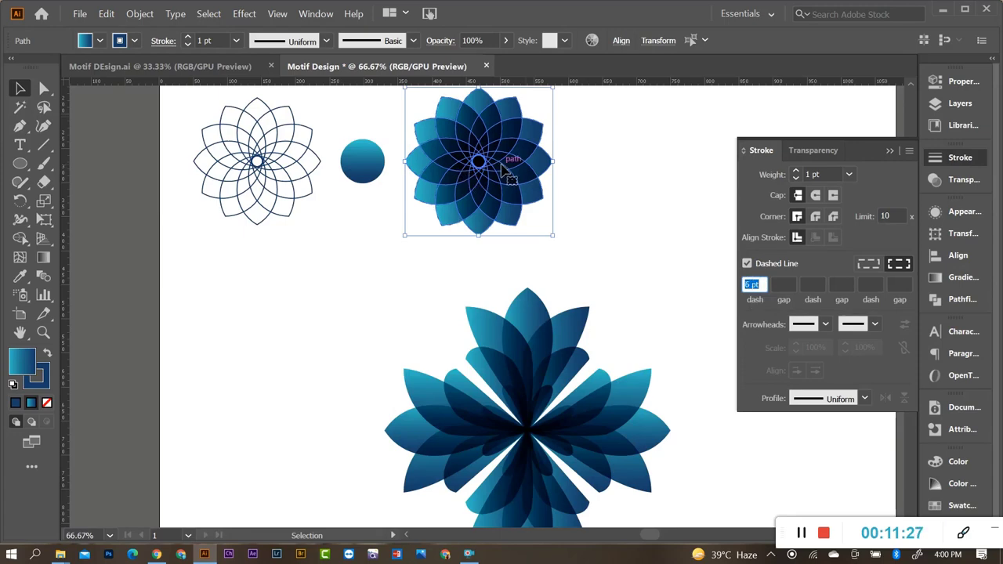
type("6")
key("Return")
left_click(46, 402)
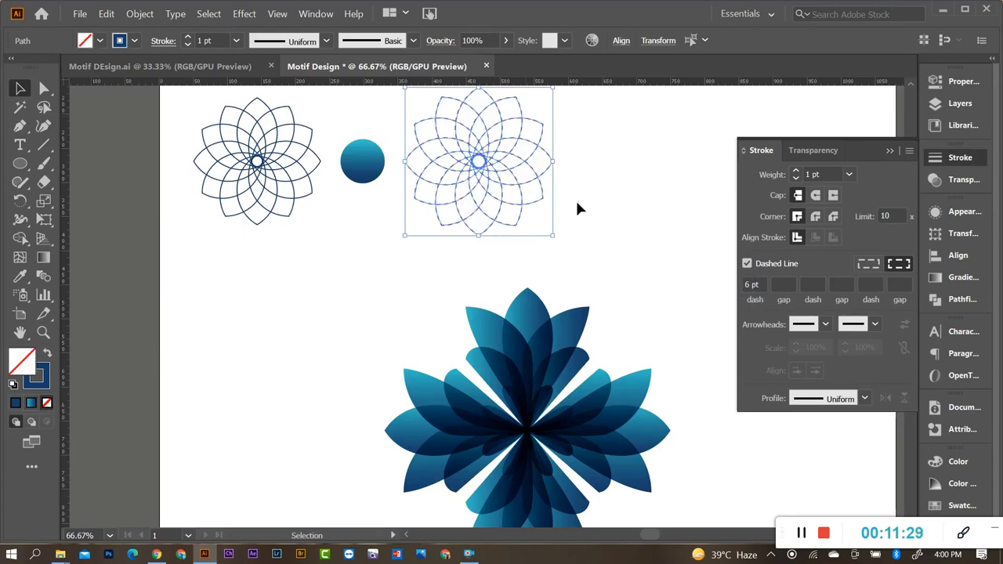
left_click(581, 202)
key("ctrl+minus")
scroll(470, 267, "down", 1)
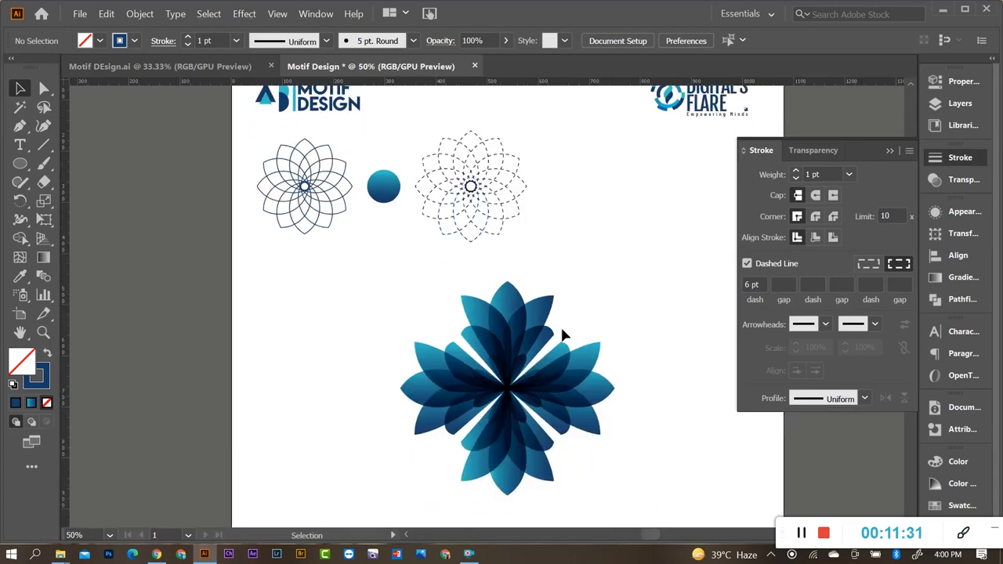
left_click(889, 151)
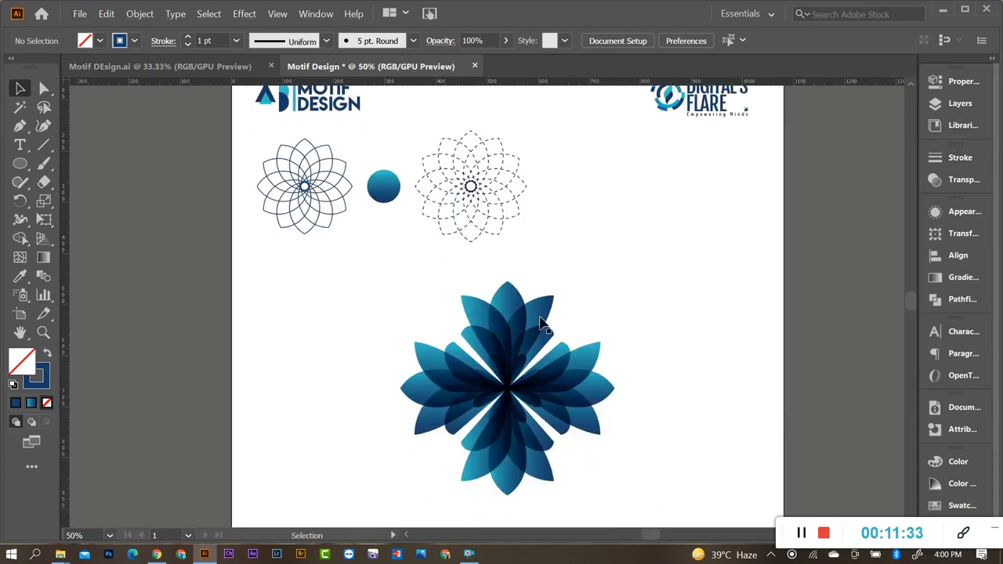
Copy the Color Combination legend from Motif DEsign.ai, then return to Motif Design.
left_click(232, 67)
scroll(313, 294, "up", 1)
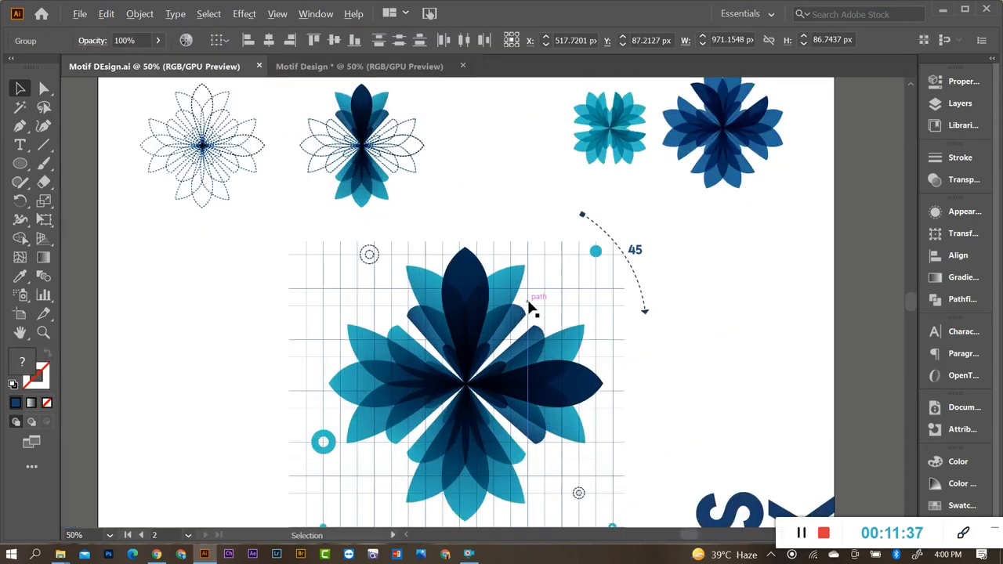
scroll(531, 307, "down", 1)
scroll(553, 329, "down", 2)
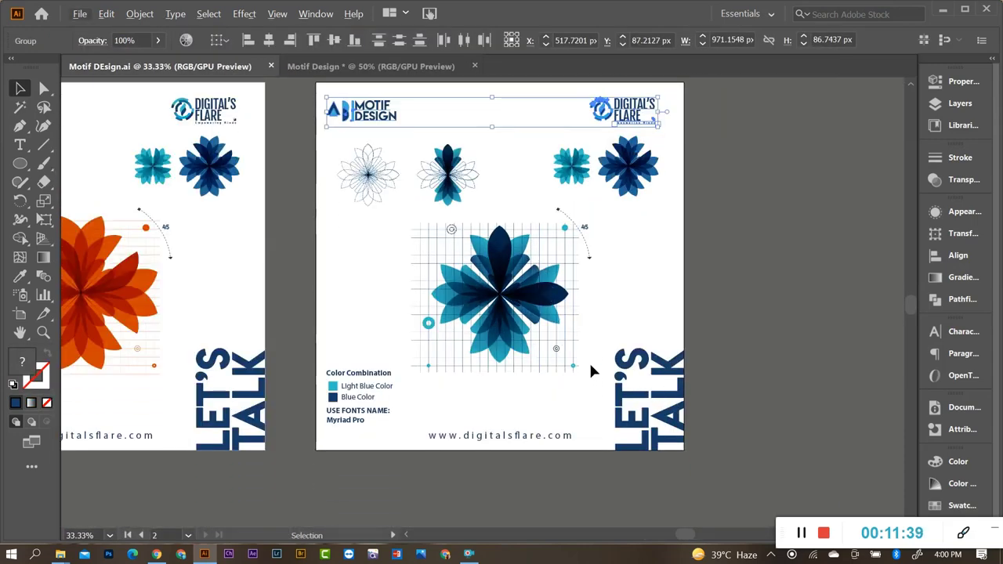
mouse_move(338, 360)
left_mouse_down()
mouse_move(358, 437)
mouse_move(362, 427)
left_mouse_up()
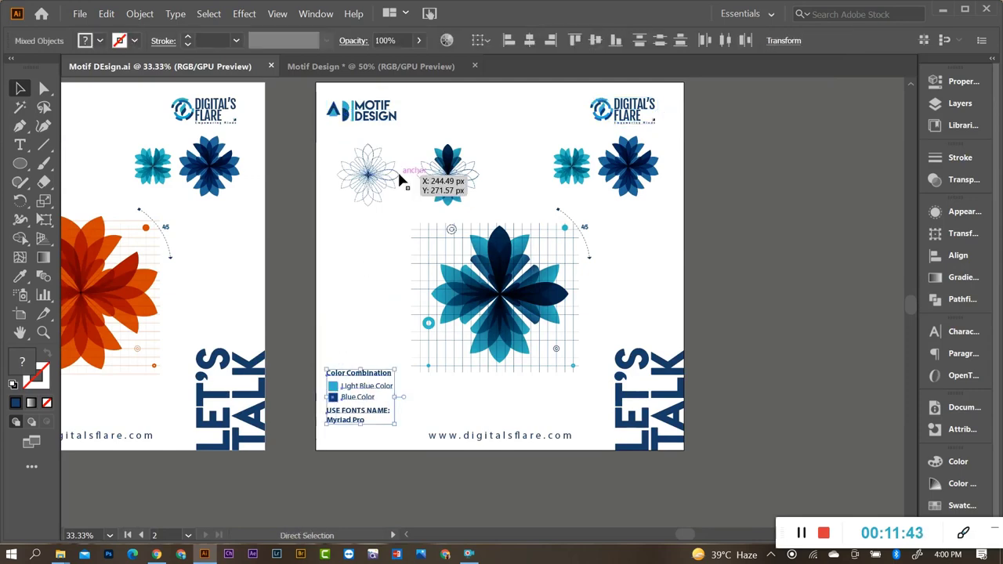
left_click(344, 66)
Paste the legend at lower-left and place a shrunken gradient circle above its title.
scroll(405, 361, "down", 2)
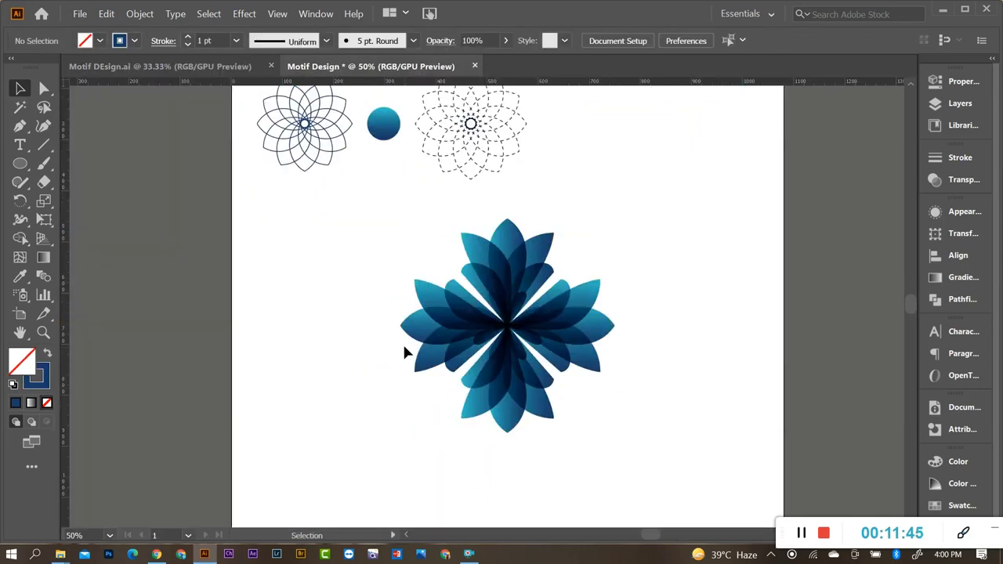
scroll(402, 353, "down", 3)
key("ctrl+v")
left_click_drag(452, 291, 269, 370)
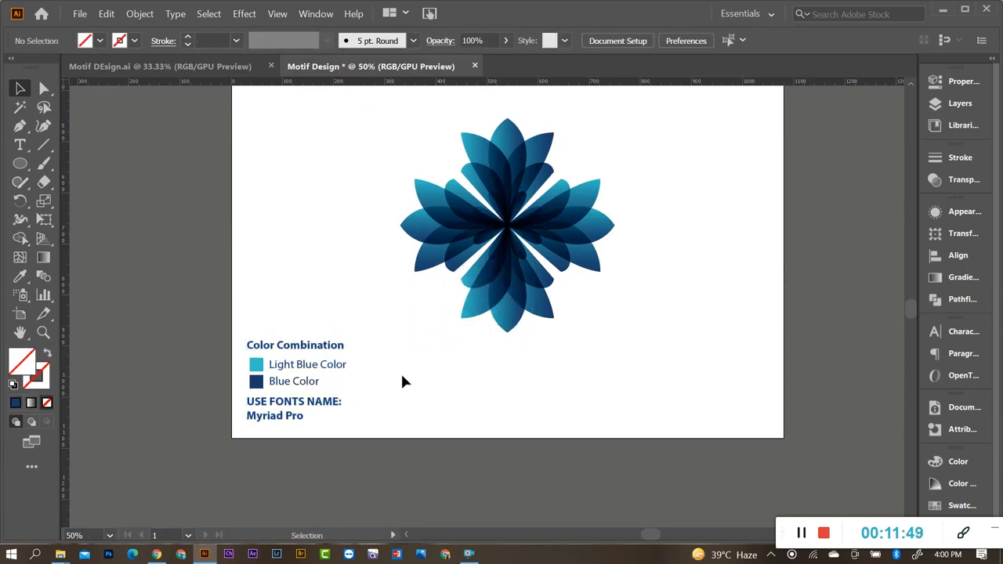
key("ctrl+minus")
mouse_move(425, 173)
left_mouse_down()
mouse_move(350, 368)
mouse_move(337, 359)
left_mouse_up()
scroll(337, 359, "up", 3)
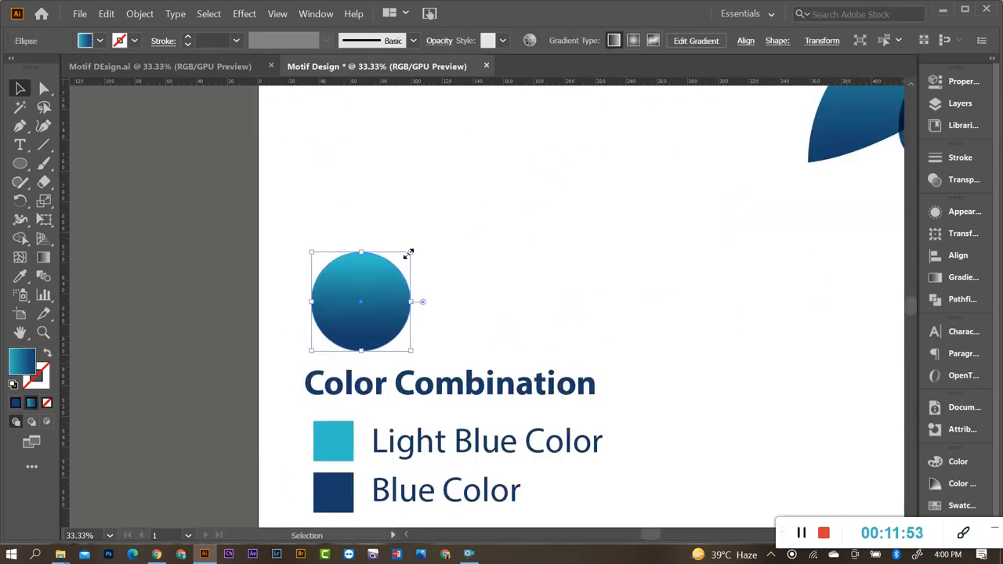
left_click_drag(409, 253, 390, 274)
left_click_drag(365, 321, 342, 342)
Duplicate the Color Combination title and relabel the copy 'Gradient'.
left_click_drag(437, 395, 511, 344)
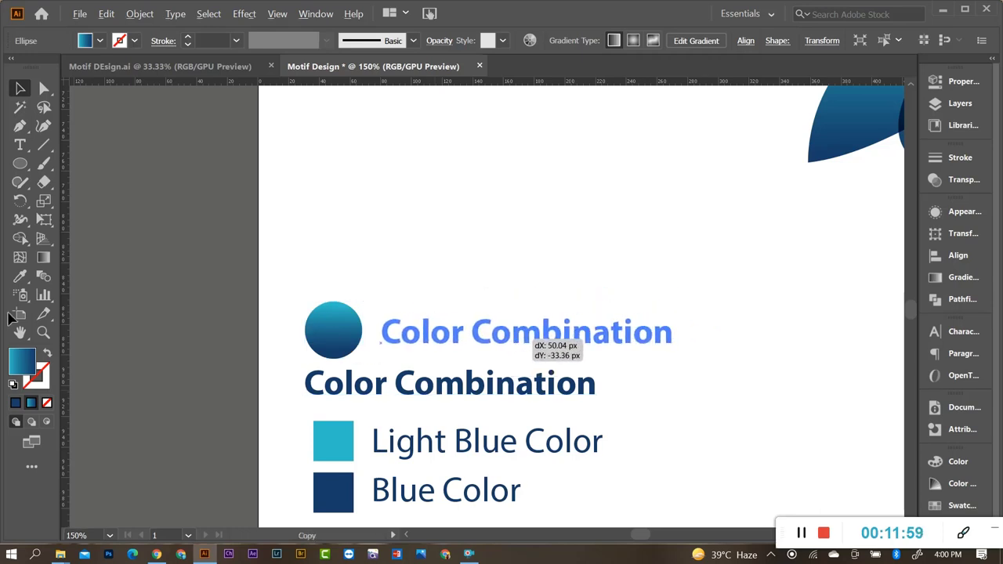
left_click(20, 145)
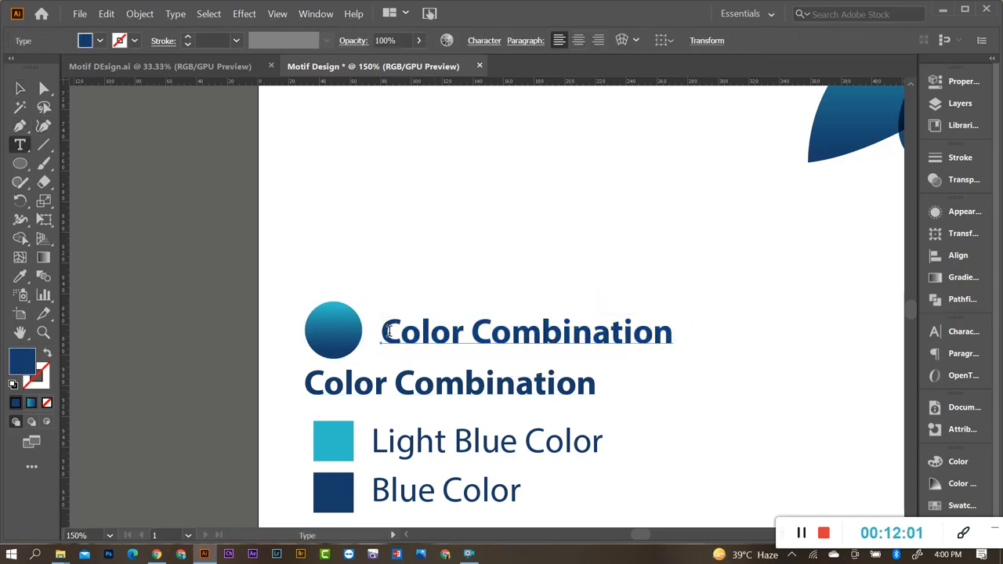
left_click_drag(388, 330, 708, 353)
type("Gra")
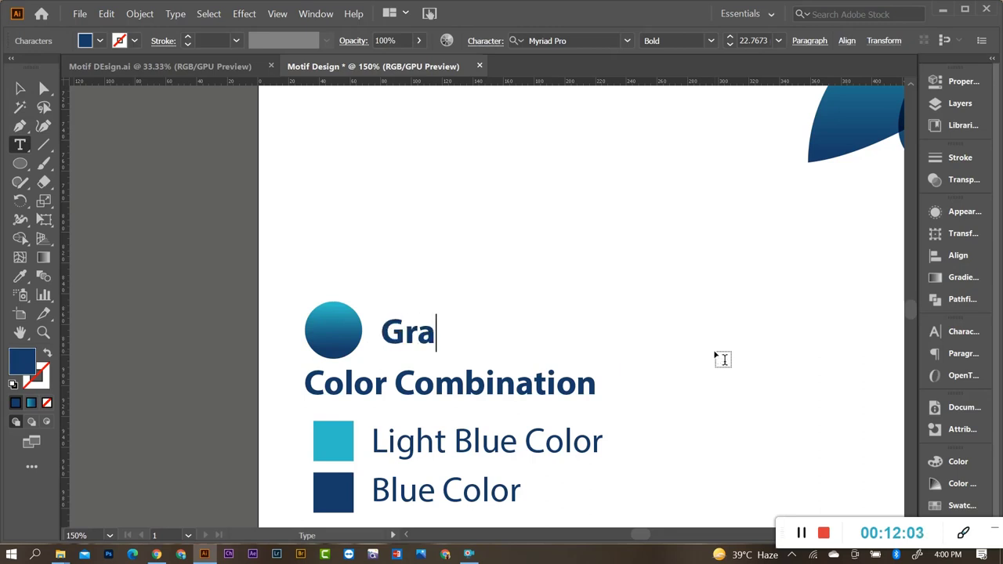
type("dient")
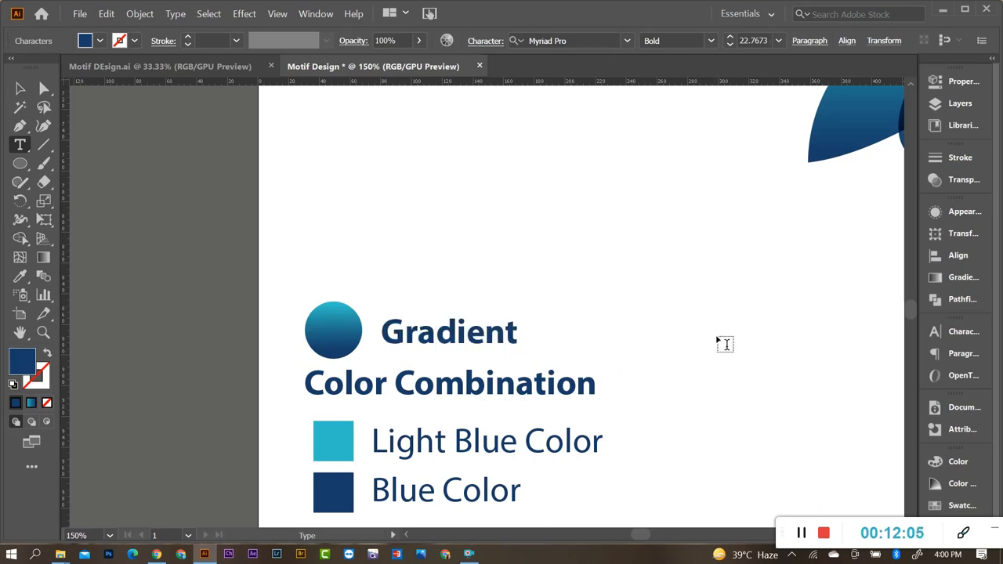
left_click(19, 87)
left_click(447, 309)
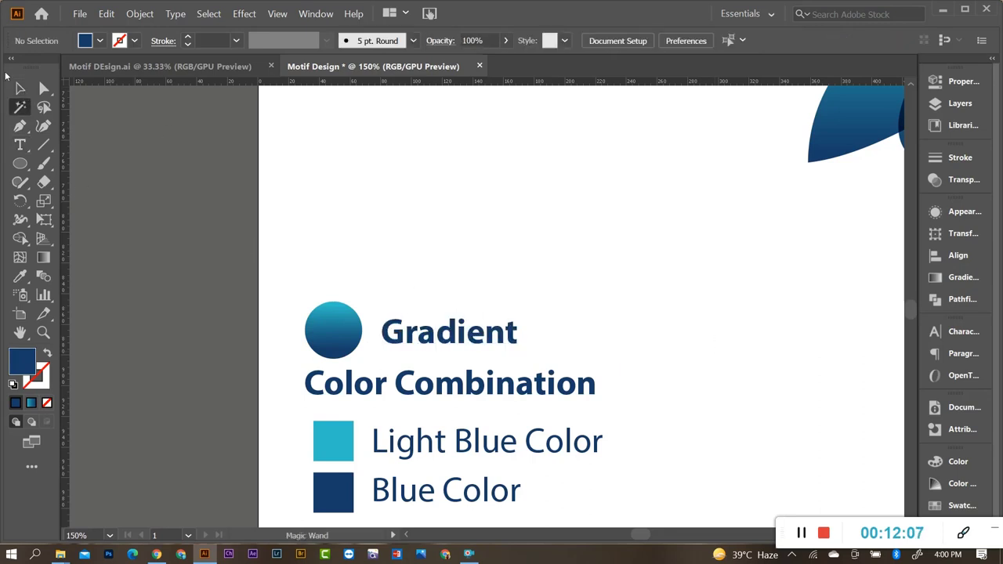
scroll(356, 247, "down", 2)
scroll(443, 311, "down", 2)
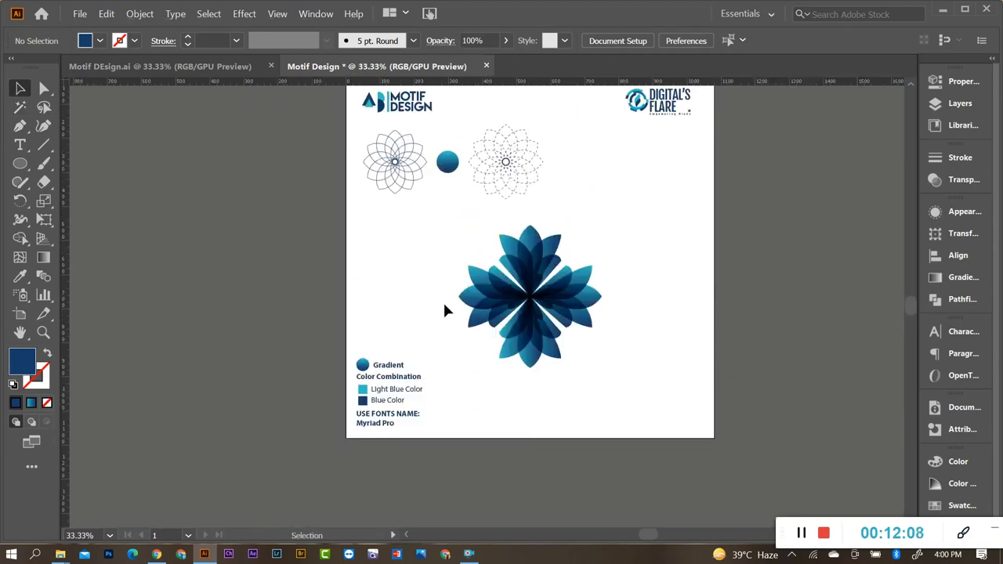
Delete the loose gradient circle and move a smaller dashed flower left.
left_click(448, 163)
key("Delete")
left_click(506, 162)
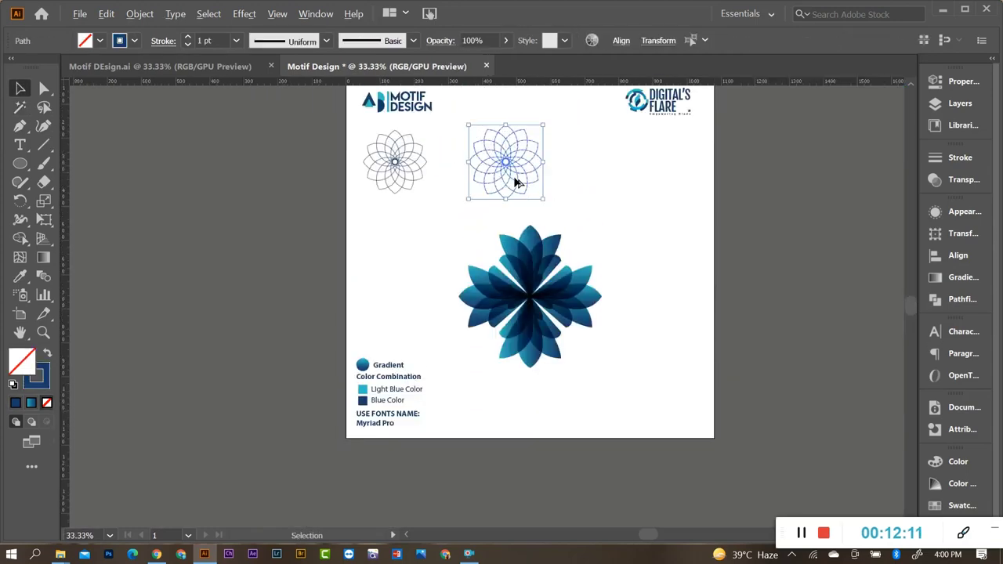
scroll(506, 157, "up", 2)
left_click_drag(506, 149, 440, 146)
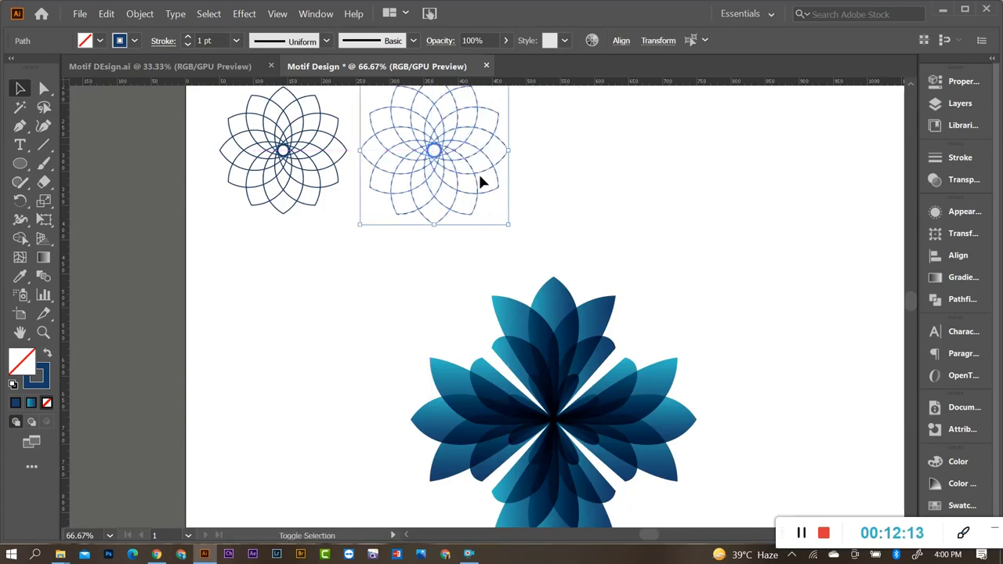
left_click_drag(511, 221, 478, 195)
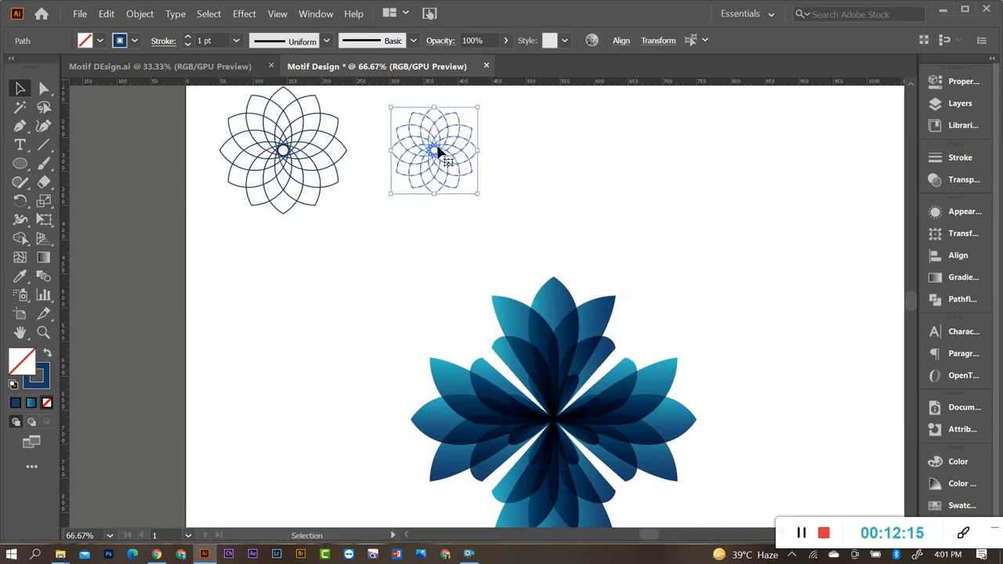
left_click_drag(432, 147, 379, 148)
left_click(548, 198)
scroll(438, 266, "down", 1)
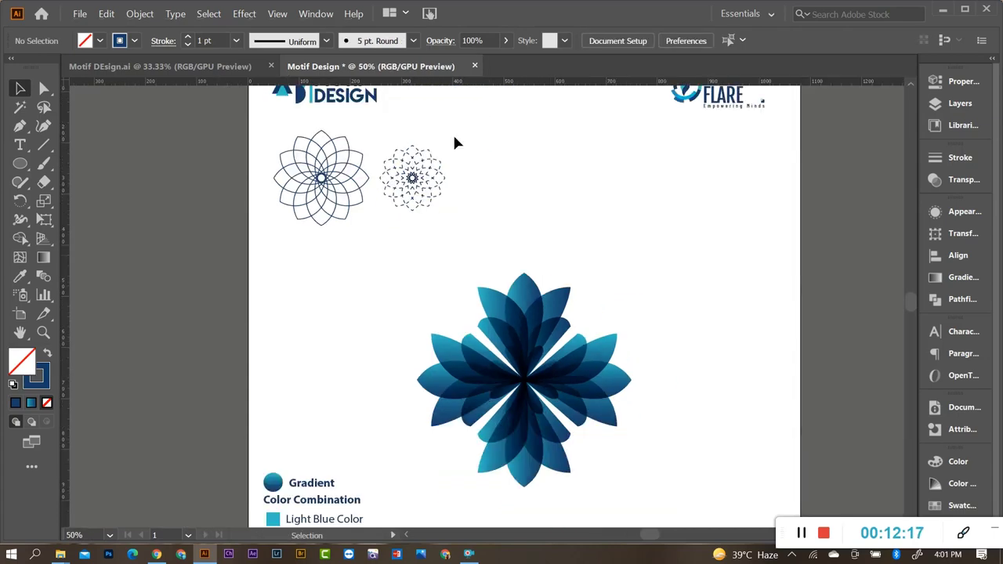
Set the dashed flower's dashes to 3 pt with round caps.
left_click(423, 193)
scroll(423, 190, "up", 2)
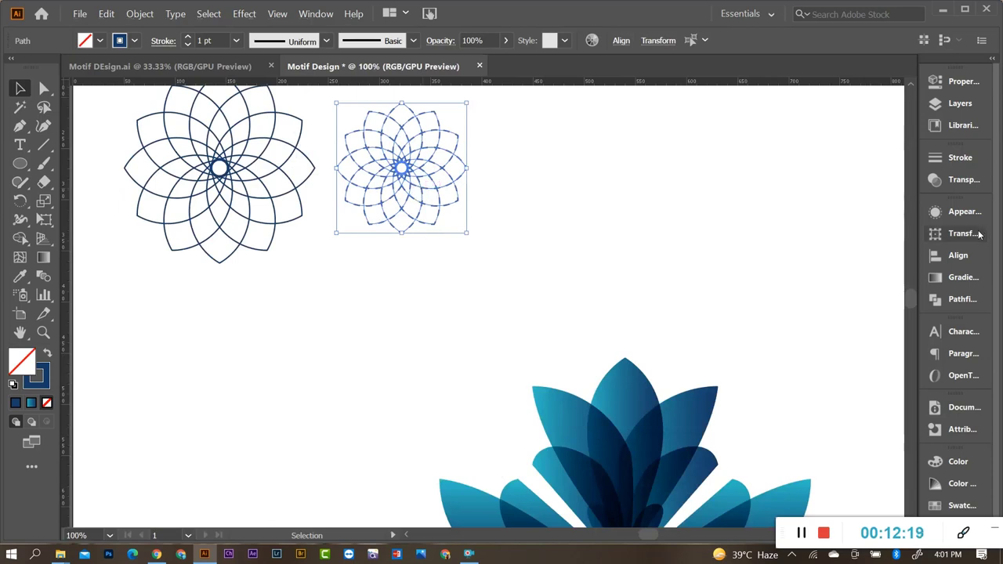
left_click(957, 158)
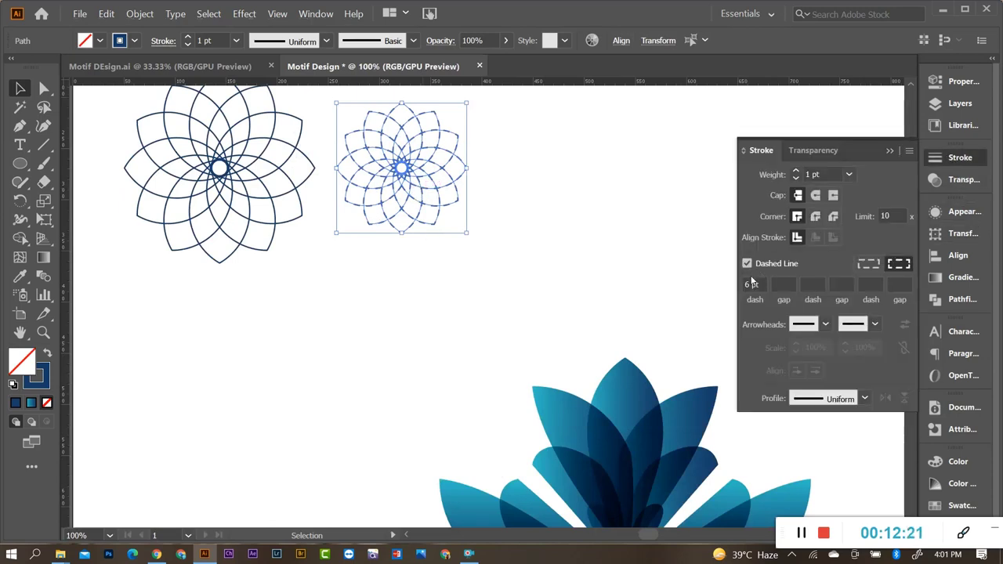
key("Down")
key("Down")
key("Down")
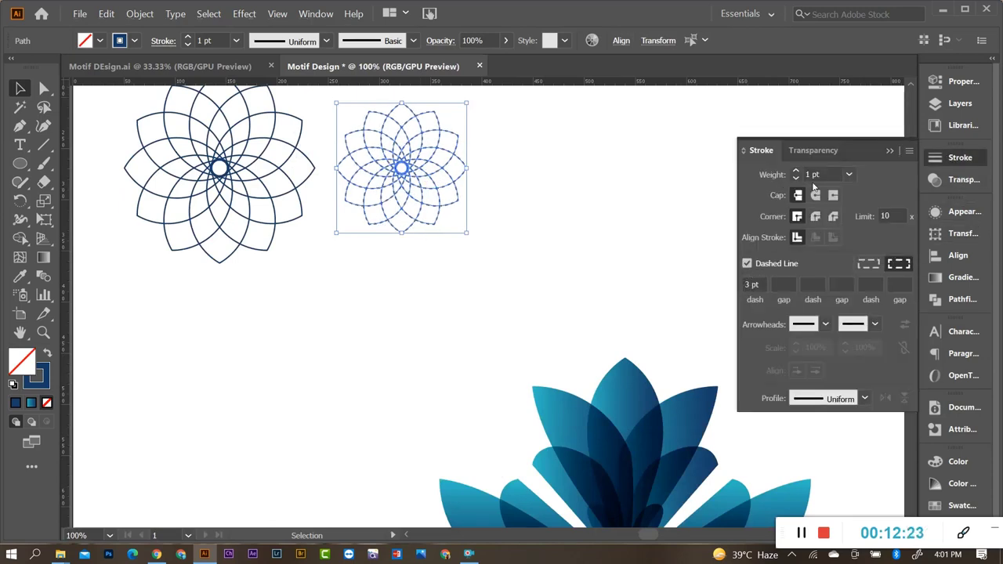
left_click(816, 195)
left_click(531, 163)
Nudge the gradient flower group slightly upward and bring up the Motif DEsign.ai reference.
scroll(381, 167, "up", 1)
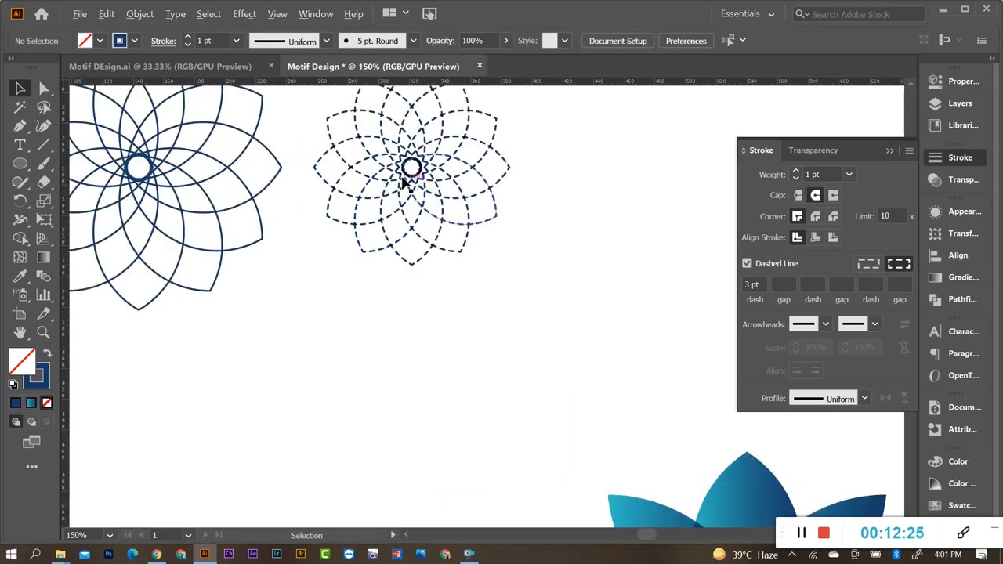
scroll(430, 245, "down", 4)
scroll(511, 250, "down", 1)
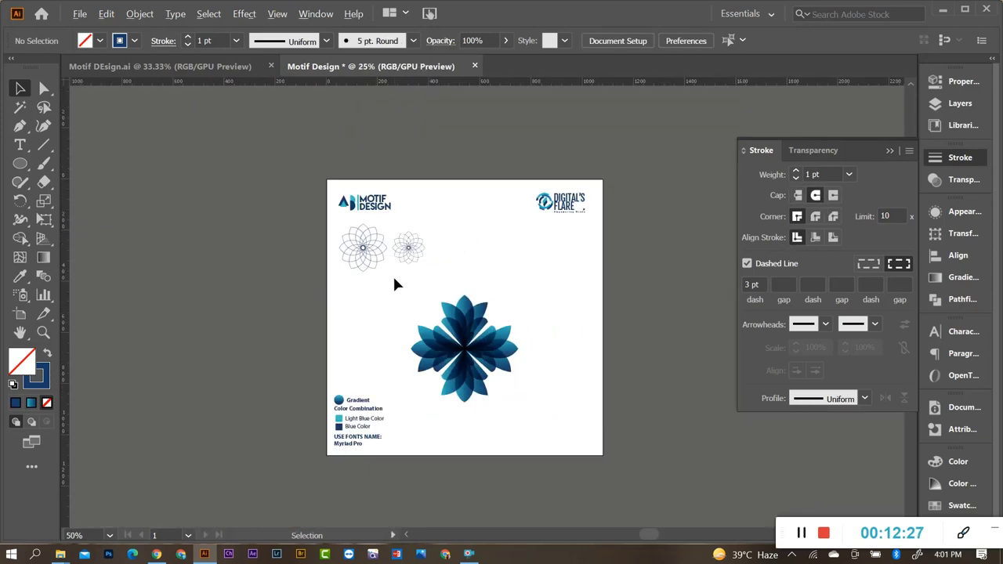
scroll(435, 317, "up", 1)
left_click_drag(378, 292, 561, 427)
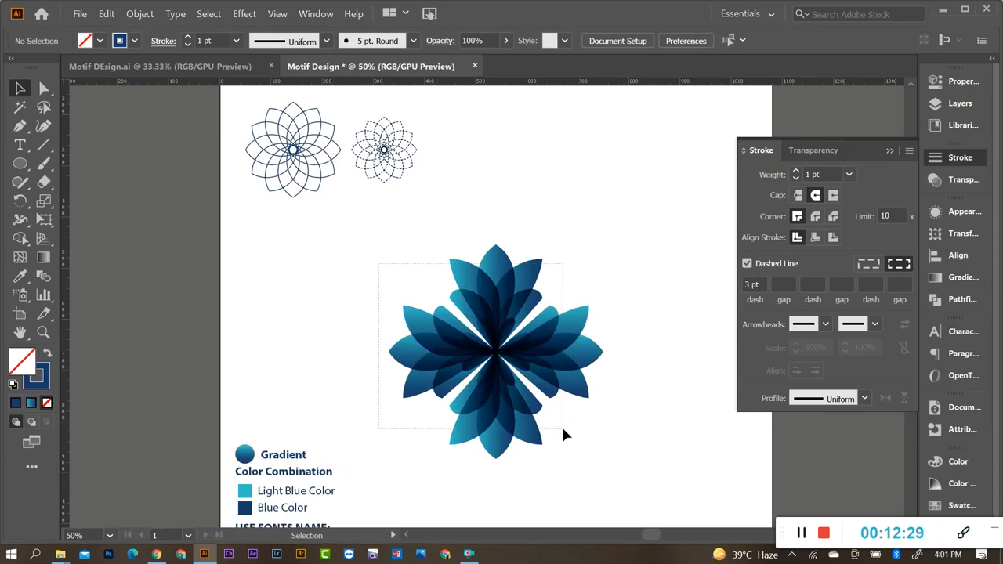
left_click_drag(552, 365, 556, 356)
left_click(157, 66)
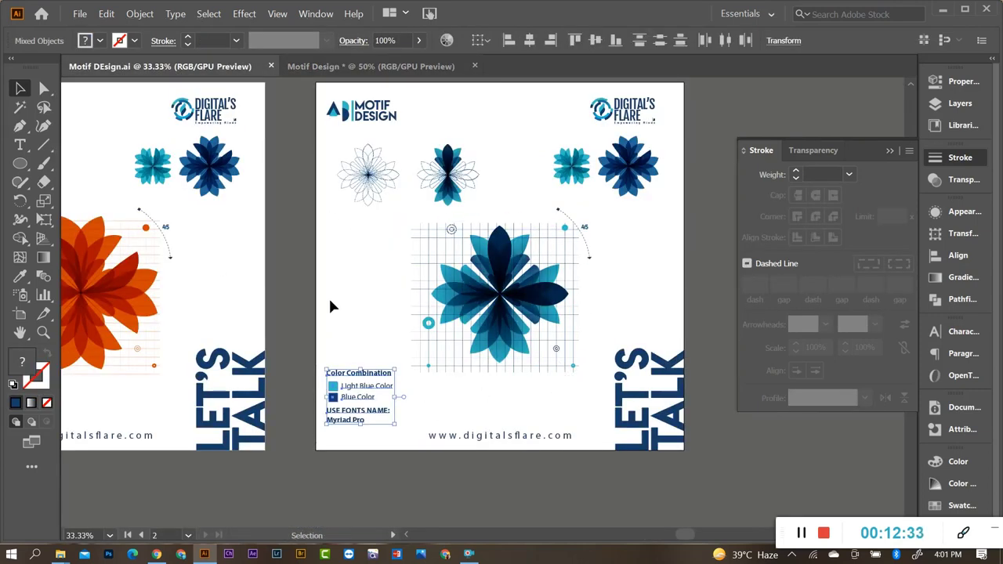
Draw a vertical line left of the flower with the dark Blue Color stroke.
left_click(296, 64)
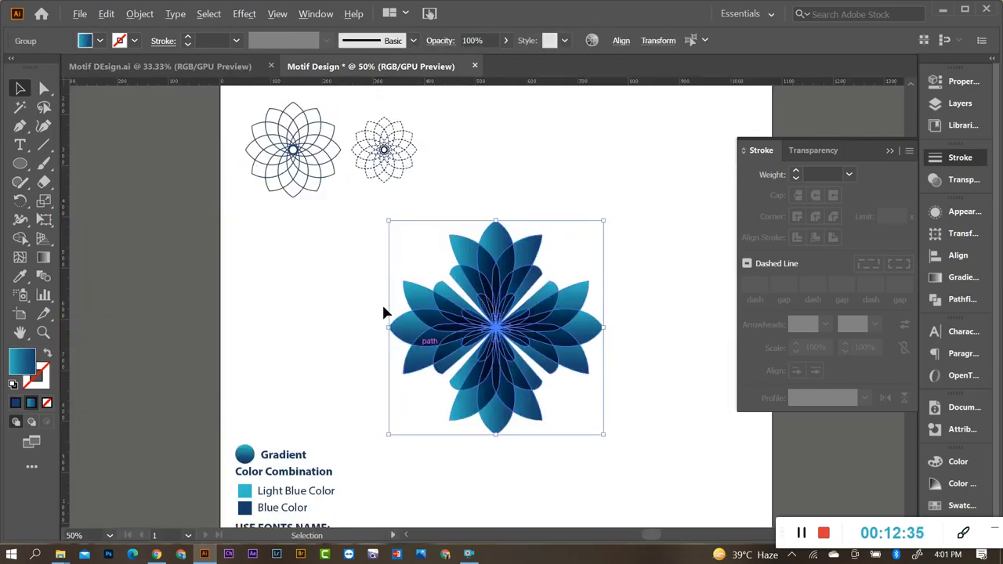
left_click(384, 314)
key("p")
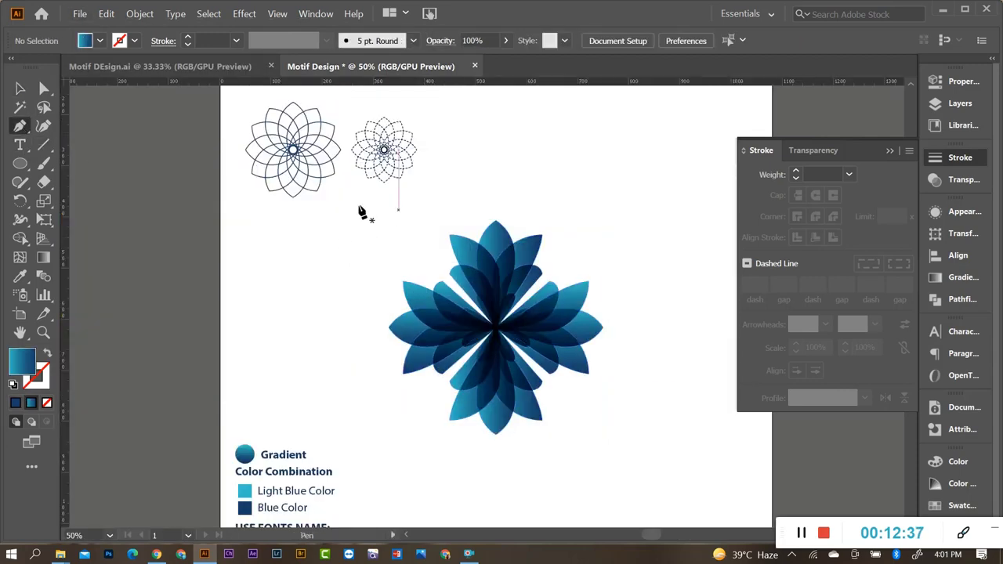
left_click(356, 206)
left_click(356, 438, "shift")
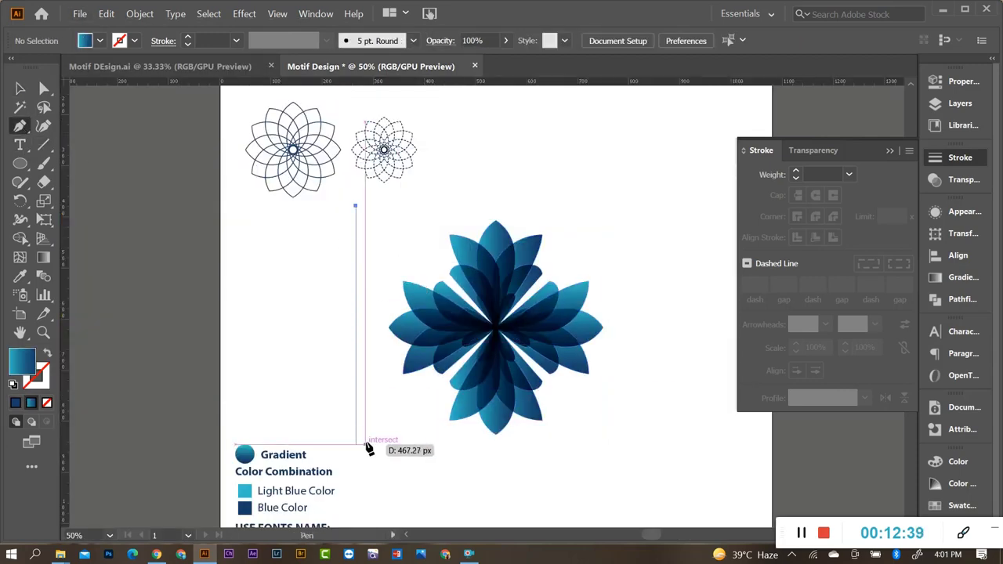
left_click(365, 439, "ctrl")
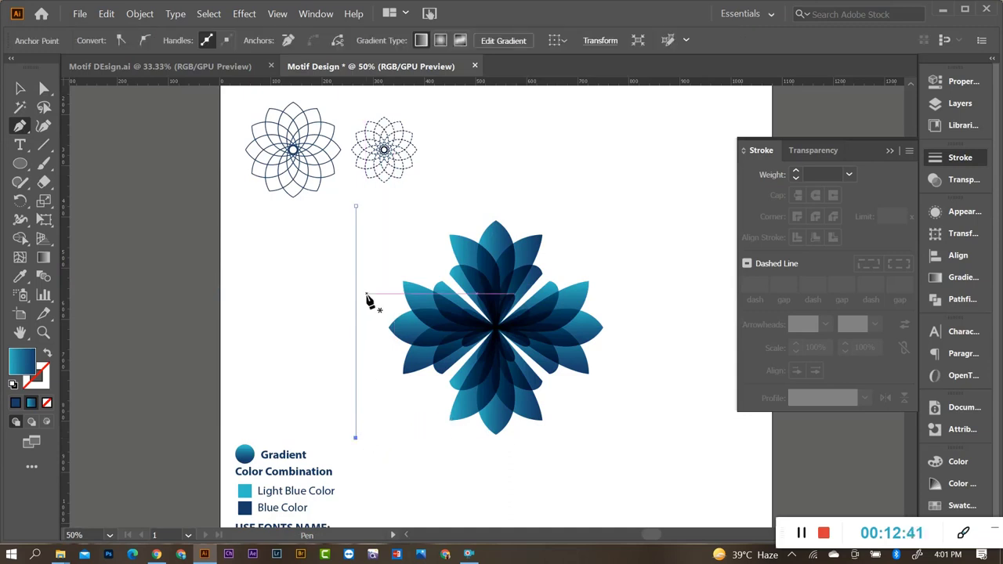
left_click(47, 354)
key("i")
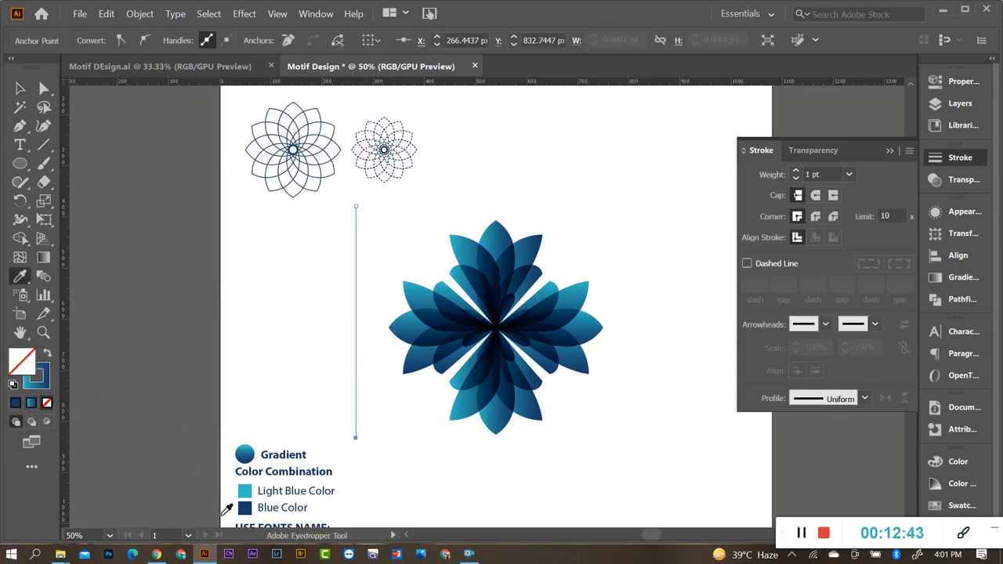
left_click(244, 507)
left_click(48, 355)
Repeat the line into evenly spaced copies across the flower and group them.
left_click(19, 87)
left_click(391, 302)
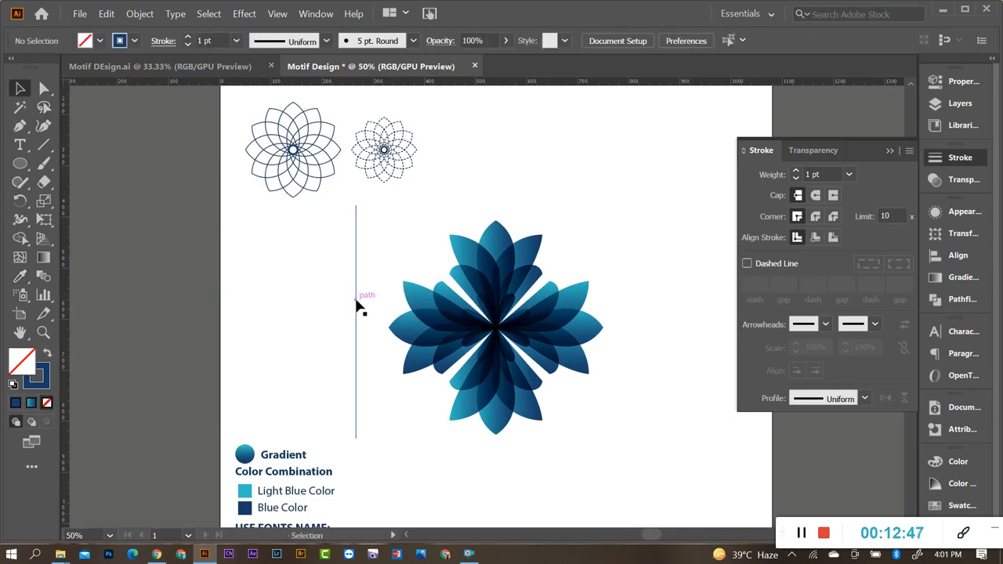
left_click_drag(355, 306, 376, 306)
key("ctrl+d")
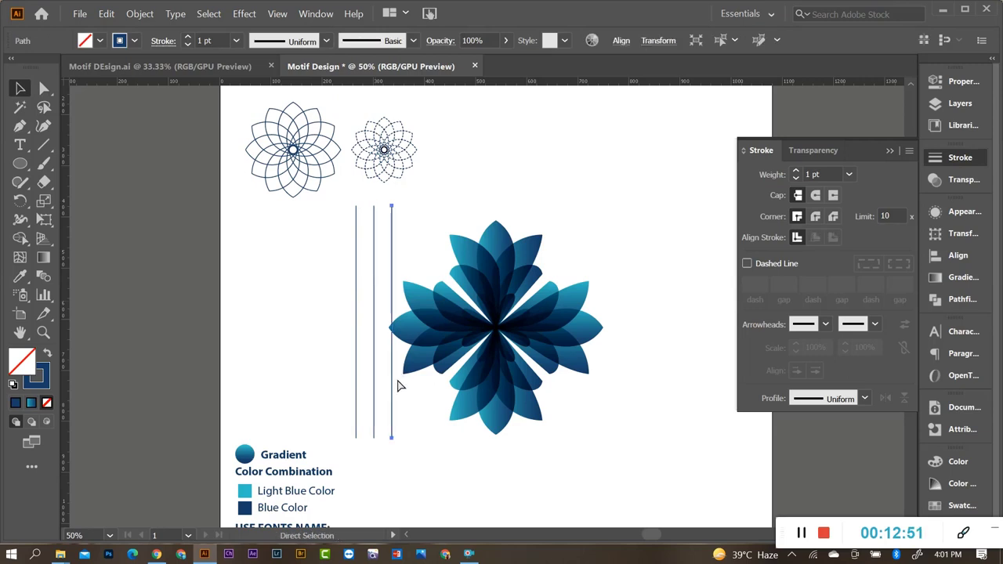
key("ctrl+d")
key("ctrl+d")
key("ctrl+d")
key("ctrl+d")
key("ctrl+d")
key("ctrl+d")
key("ctrl+d")
key("ctrl+d")
key("ctrl+d")
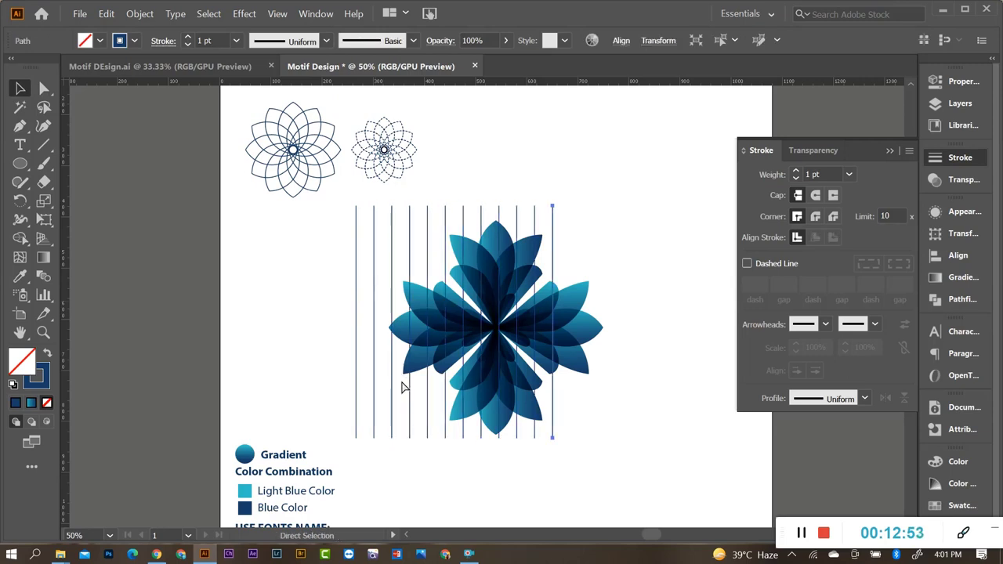
key("ctrl+d")
key("ctrl+d")
key("ctrl+d")
key("ctrl+d")
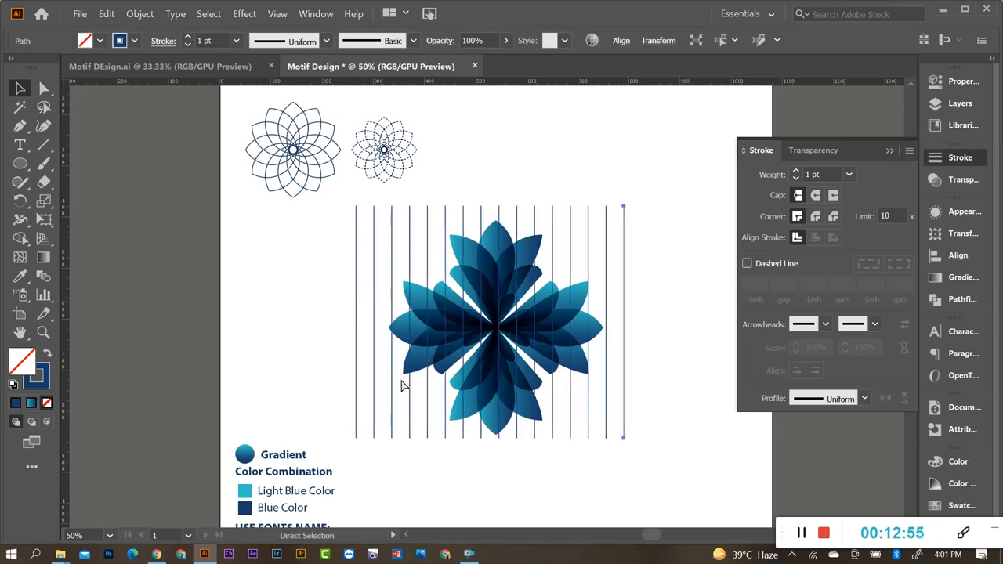
left_click_drag(332, 198, 632, 219)
key("a")
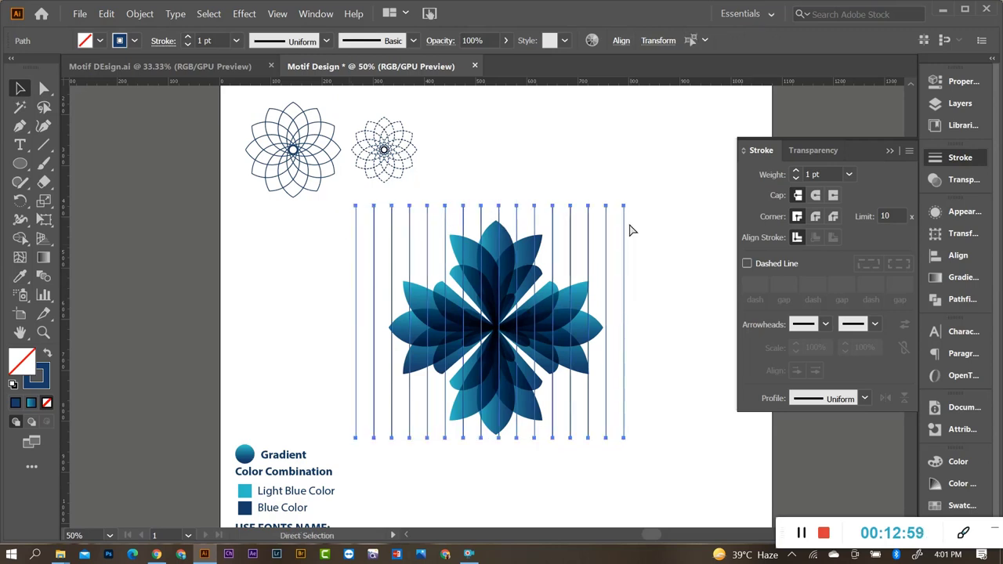
key("ctrl+g")
key("v")
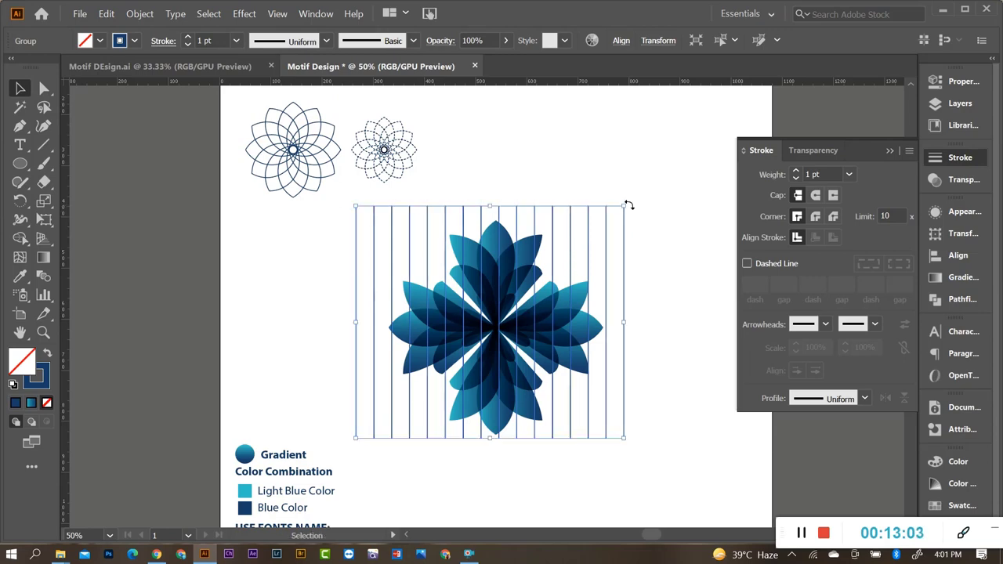
Rotate a copy of the lines to horizontal and stretch it into a square grid.
mouse_move(629, 206)
left_mouse_down()
mouse_move(662, 265)
mouse_move(545, 431)
left_mouse_up()
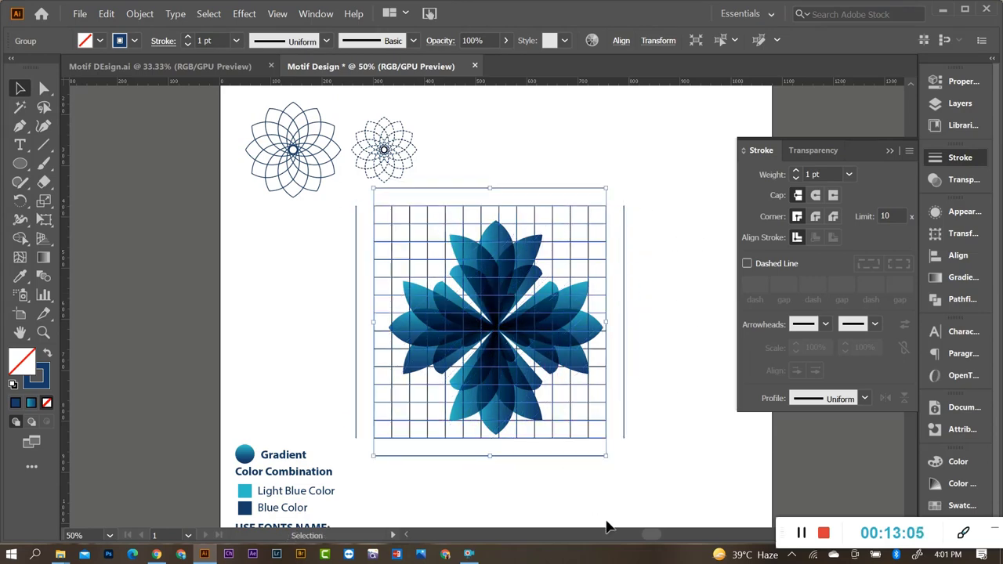
left_click_drag(605, 323, 642, 326)
left_click_drag(373, 321, 337, 321)
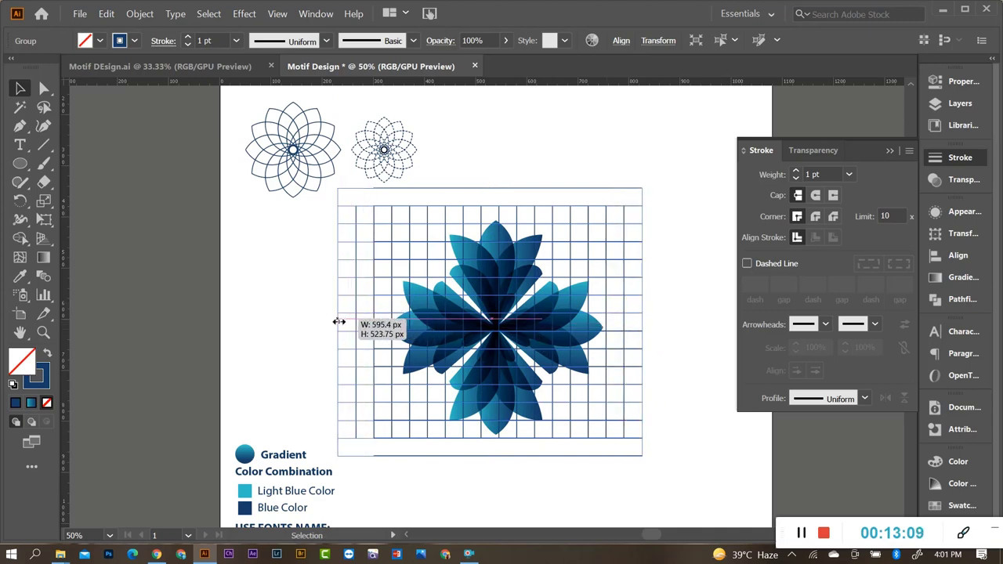
left_click(686, 277)
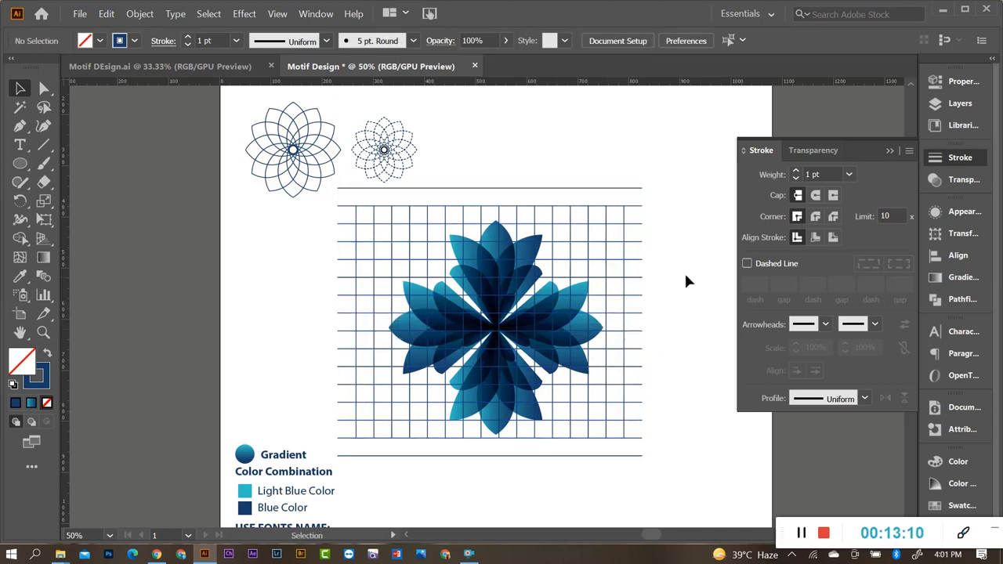
Delete the stray line above the grid inside its group, then reselect the whole grid.
left_click(596, 193)
left_click(584, 181)
double_click(572, 188)
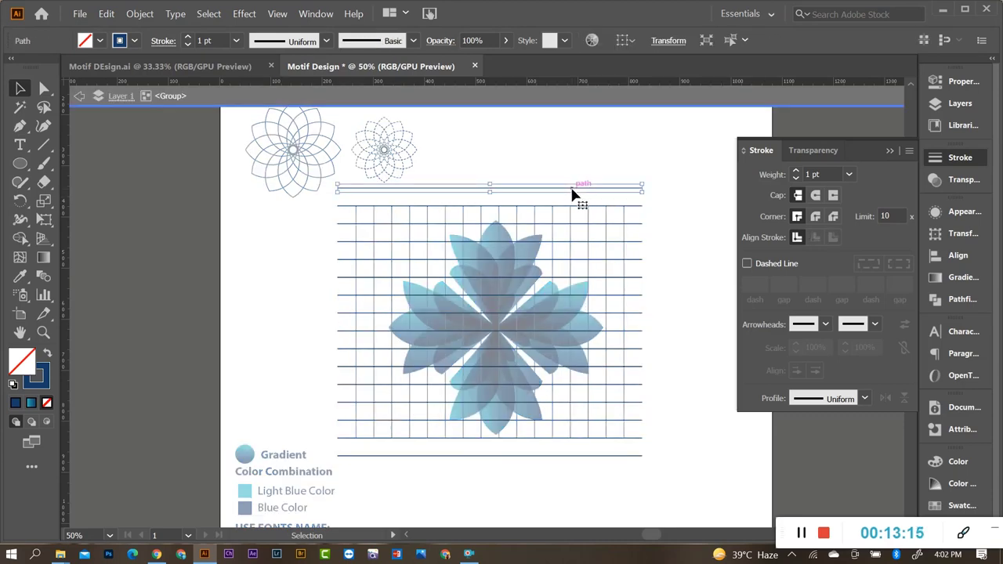
key("Delete")
left_click(570, 473)
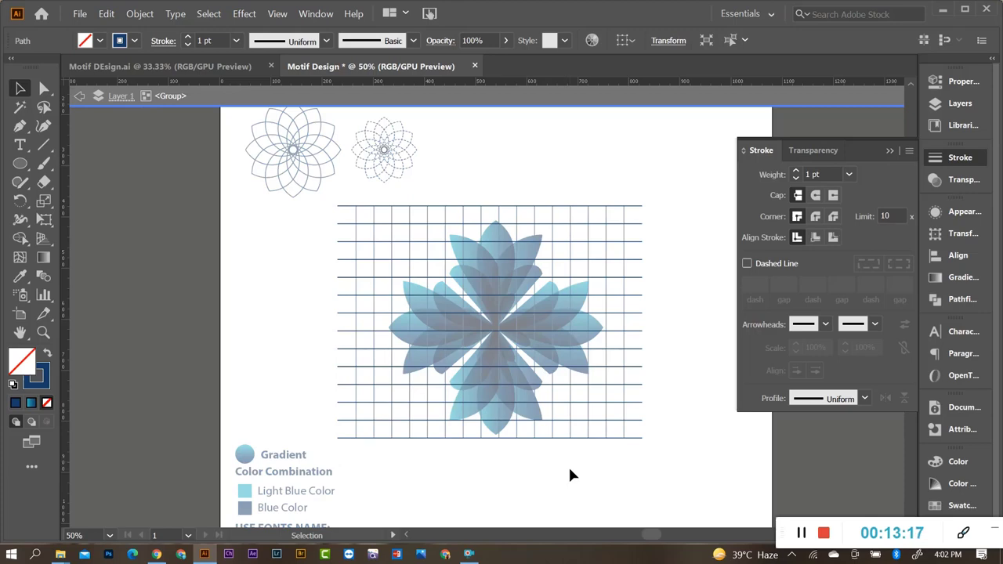
double_click(551, 190)
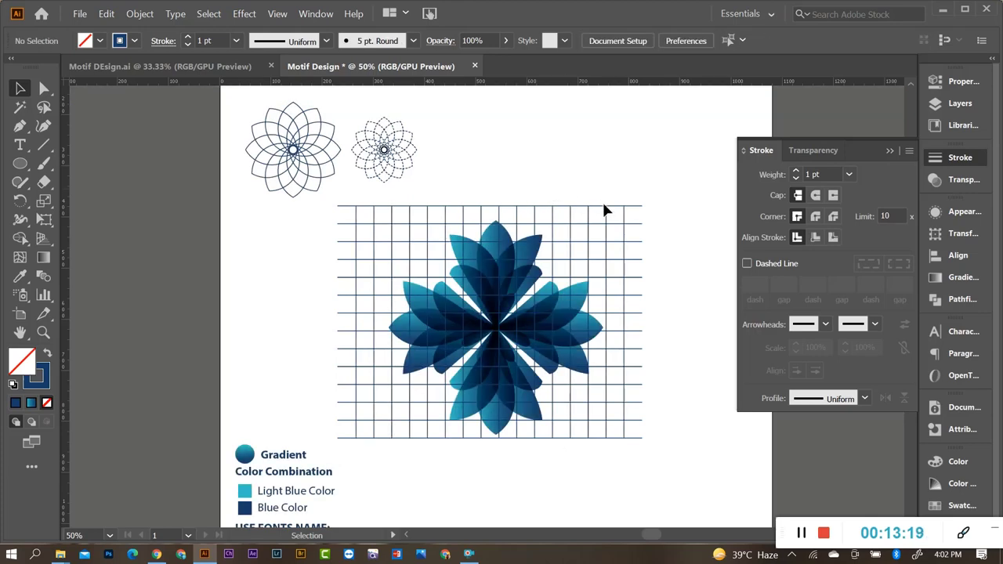
left_click(637, 268)
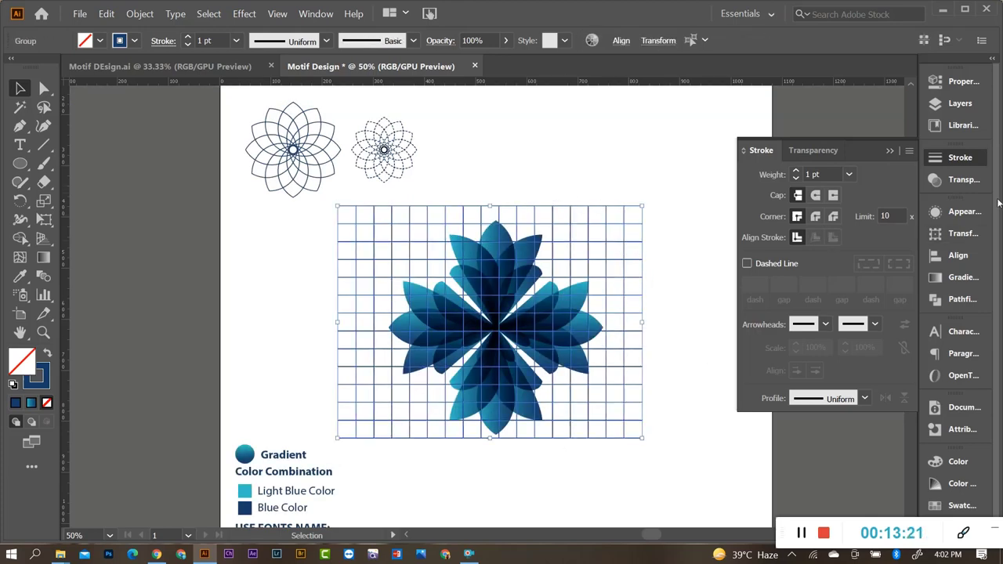
scroll(531, 276, "up", 1)
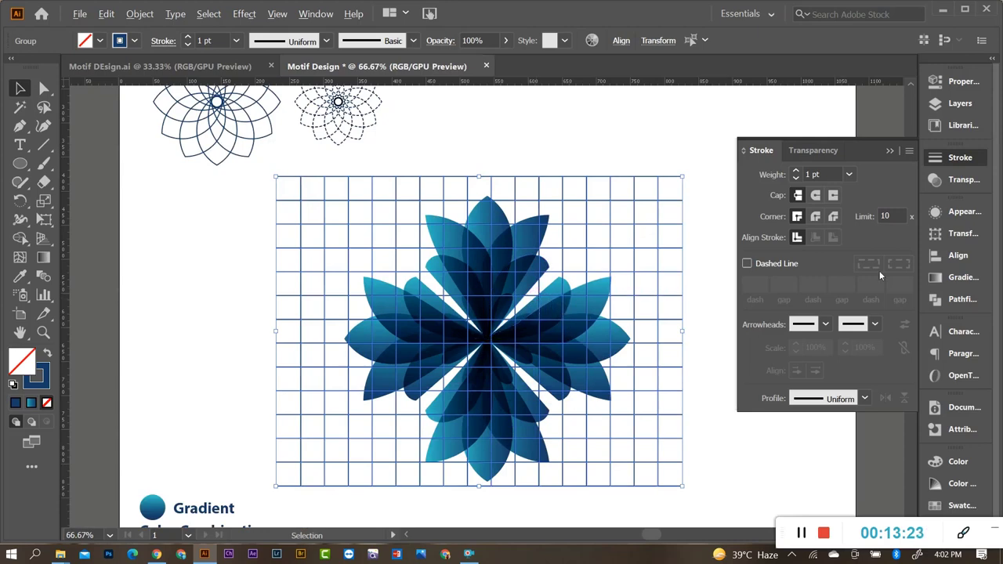
Lower the grid group's opacity in two passes to about 29%.
left_click(952, 182)
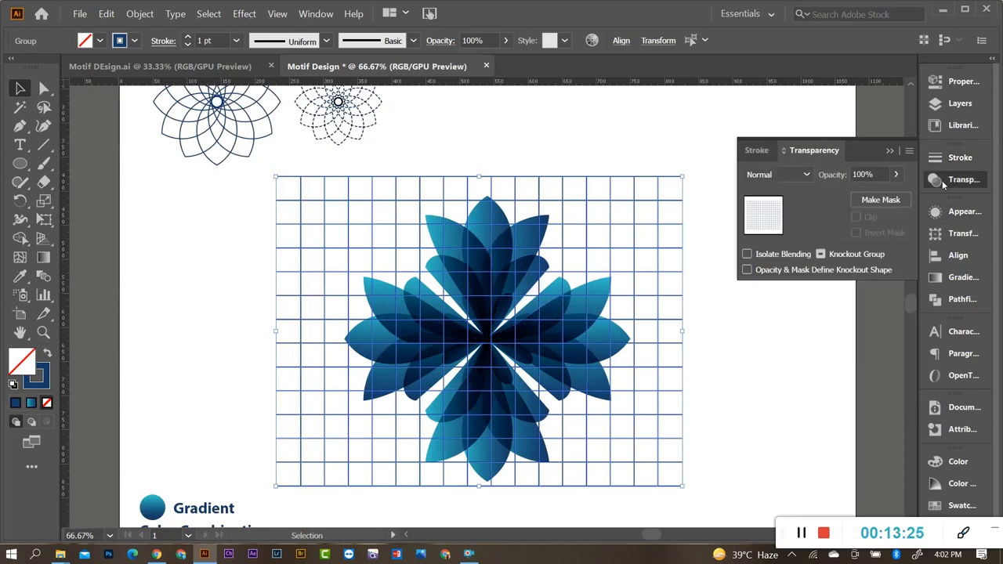
left_click(898, 176)
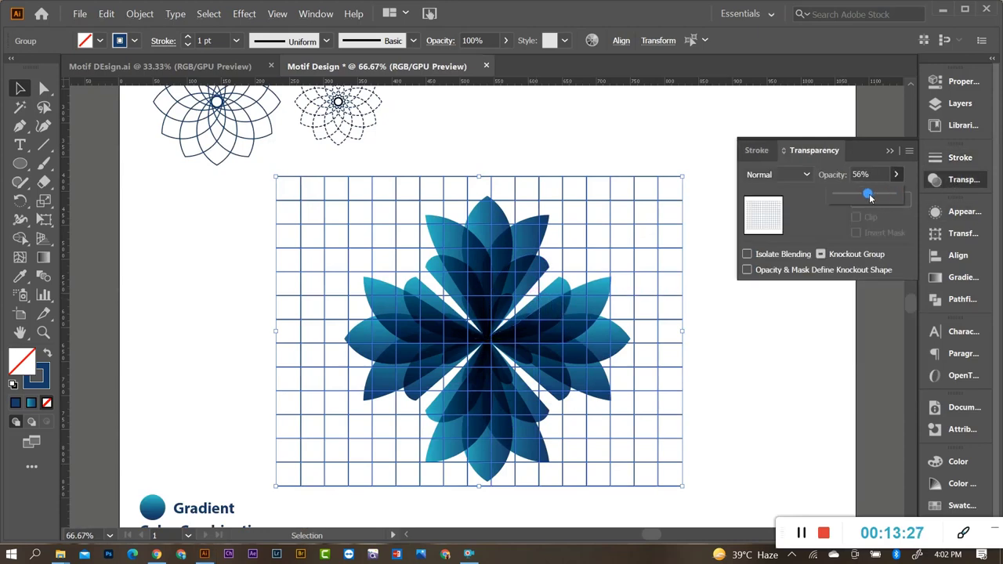
left_click(508, 157)
left_click(624, 142)
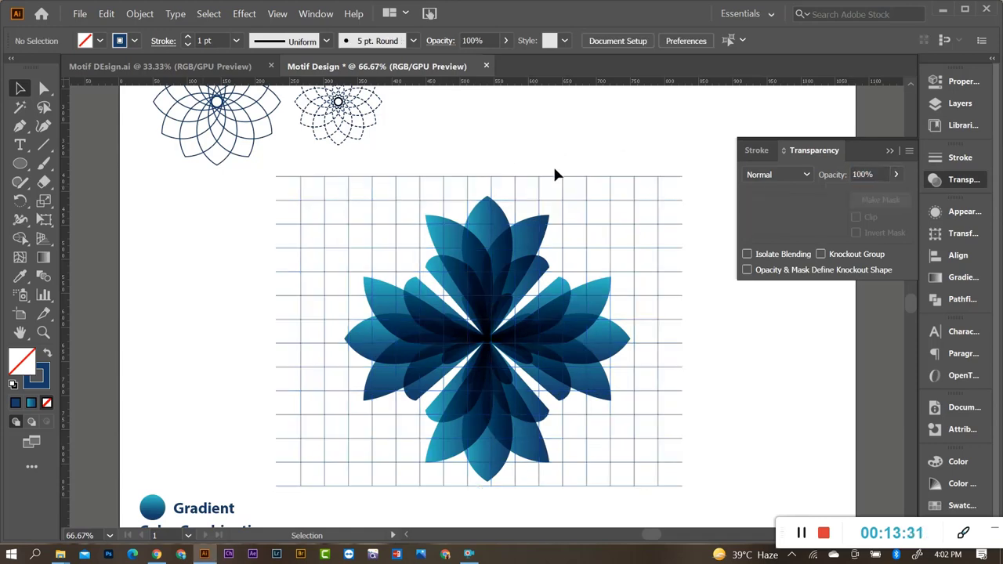
scroll(611, 223, "down", 1)
scroll(532, 255, "up", 2)
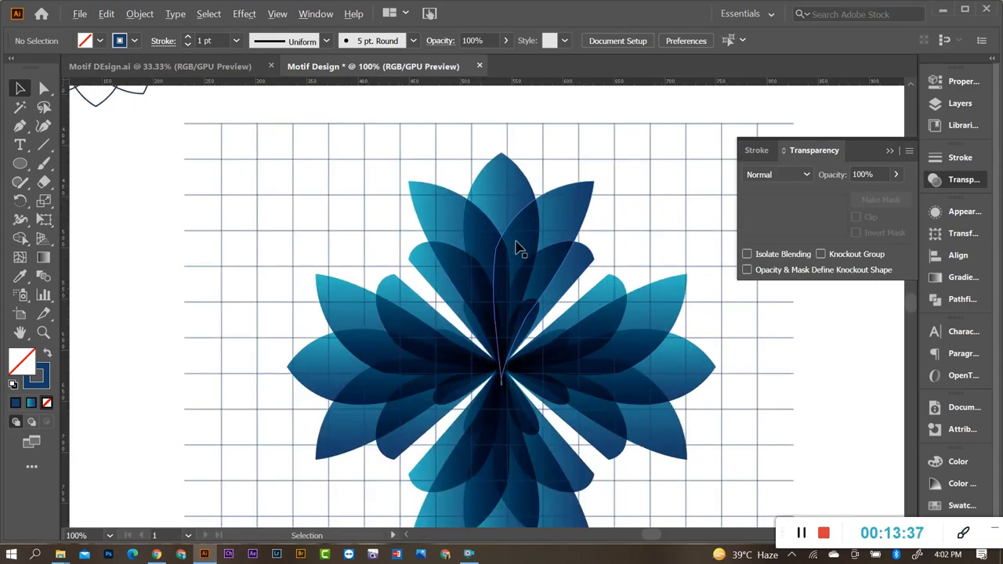
scroll(427, 270, "down", 2)
left_click(576, 235)
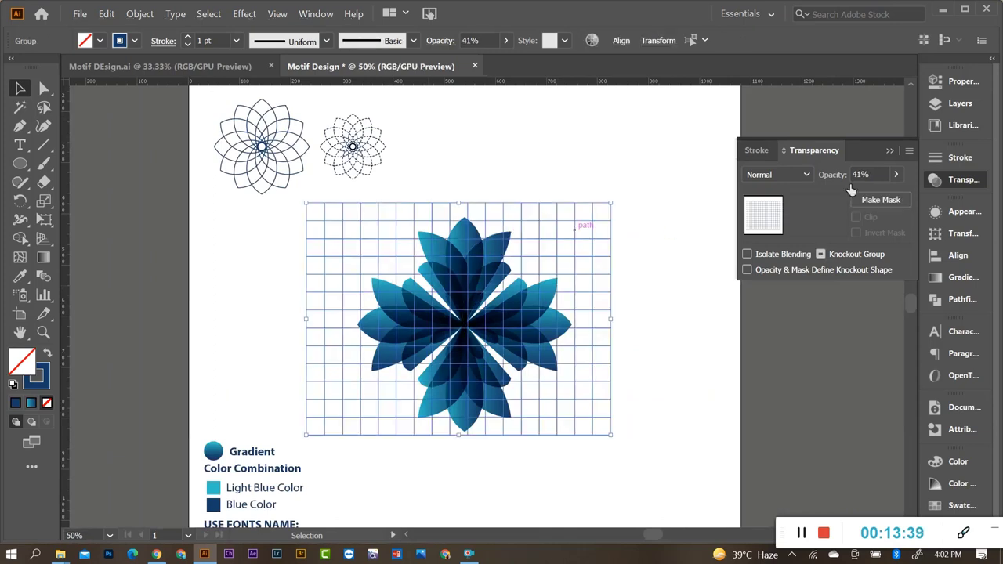
left_click(896, 175)
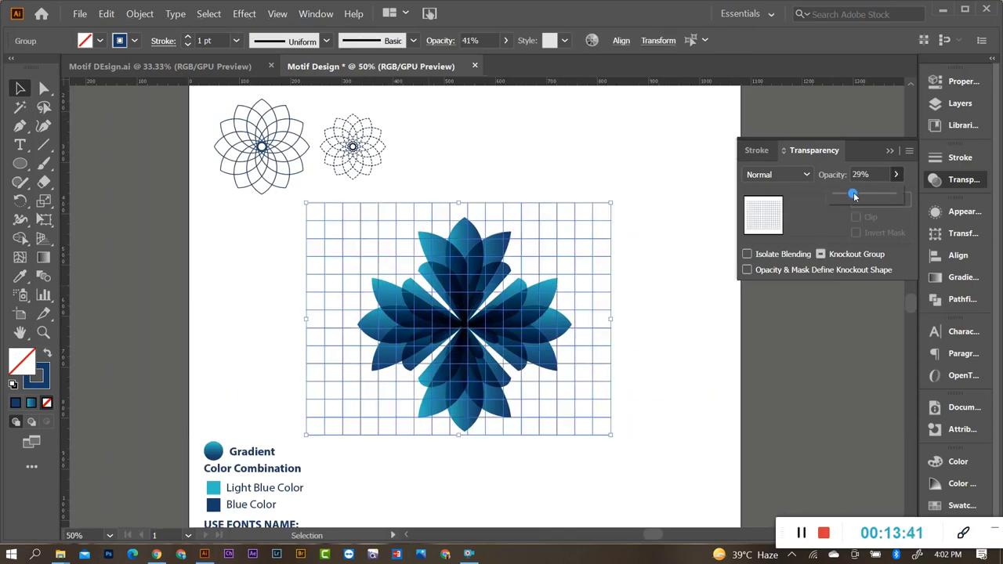
left_click(476, 157)
left_click(499, 179)
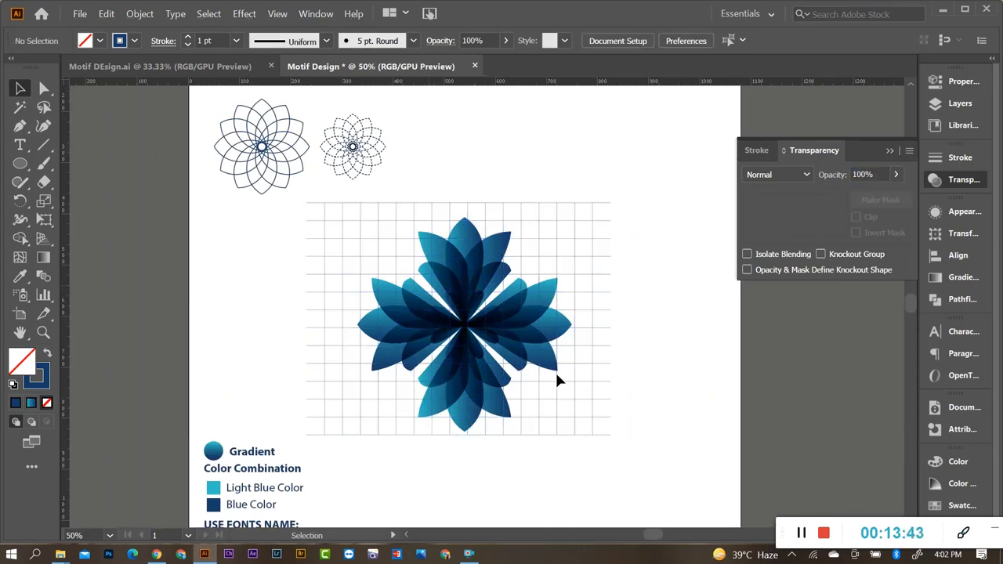
scroll(485, 362, "up", 1)
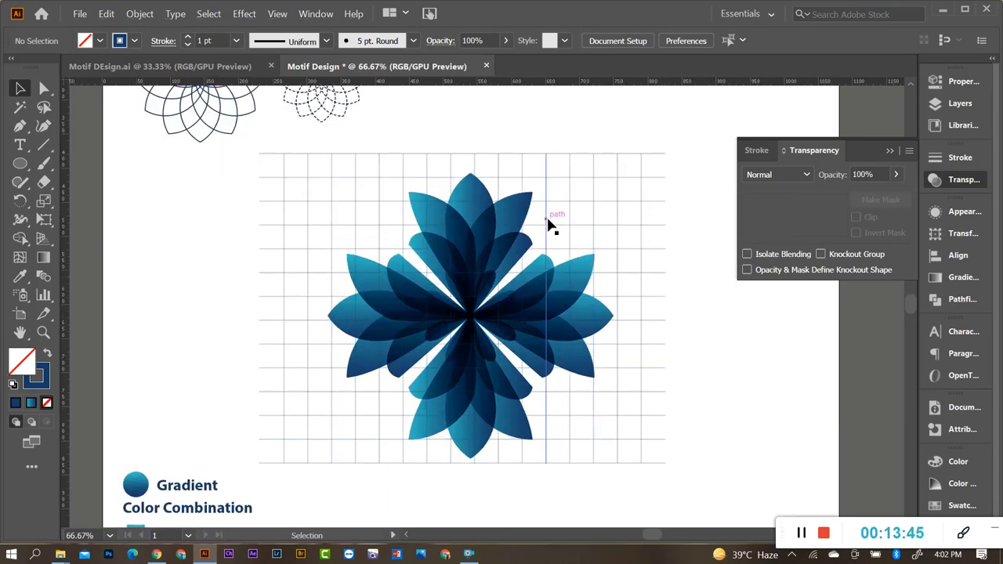
Draw a solid dark blue dot near the grid's top-right and copy it to lower-left.
left_click(14, 164)
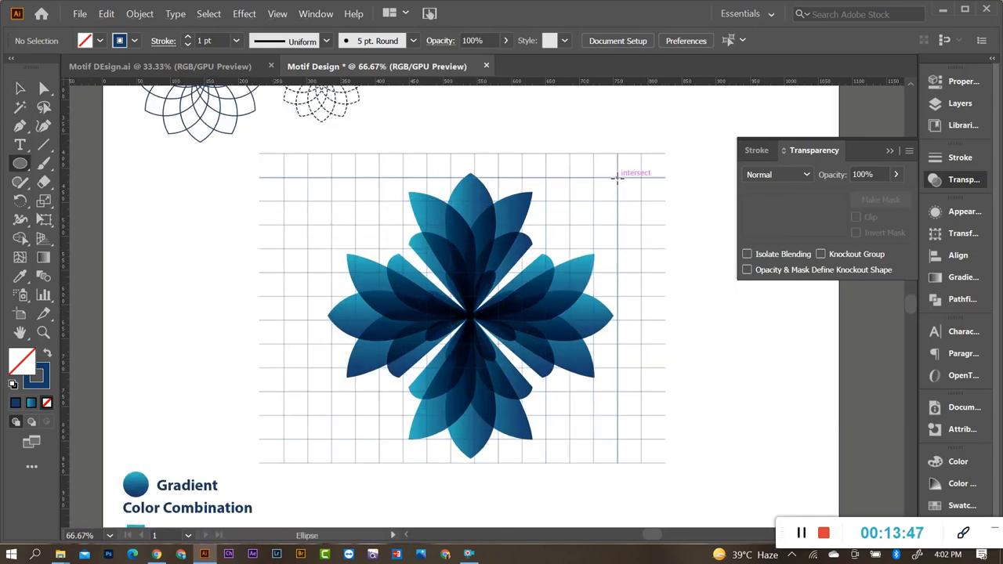
scroll(604, 190, "up", 2)
left_click_drag(571, 154, 598, 185)
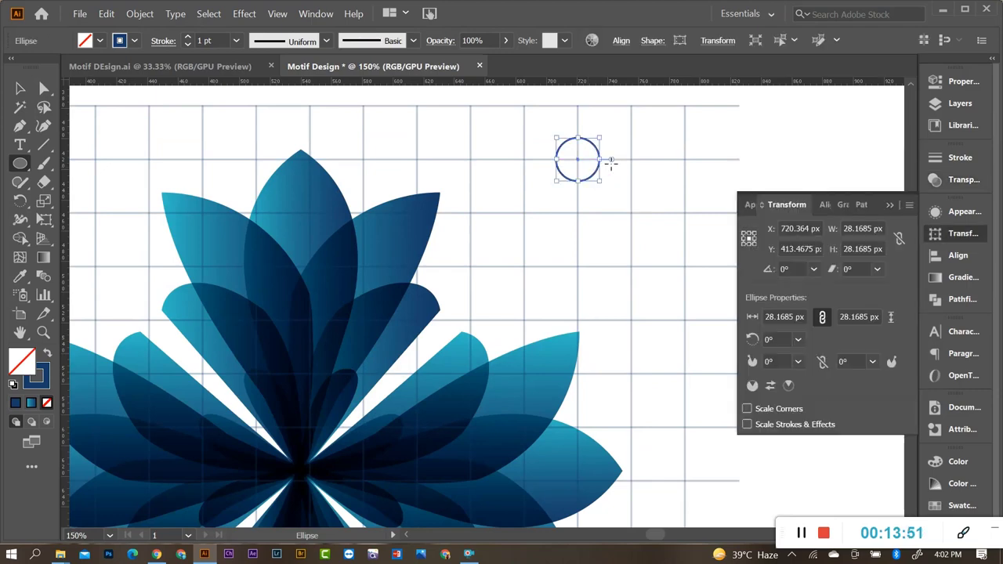
left_click(47, 354)
key("v")
scroll(674, 216, "down", 2)
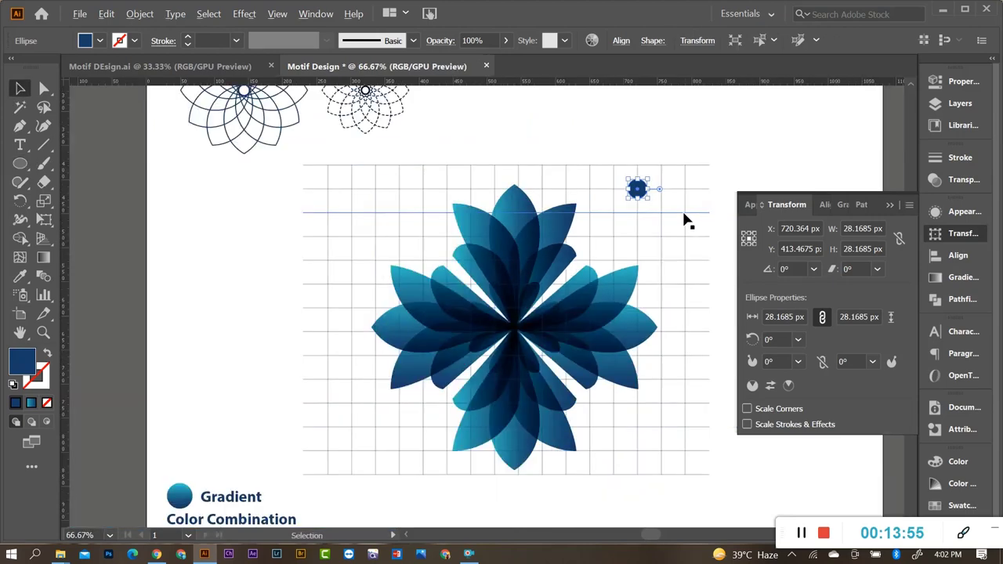
left_click_drag(641, 190, 380, 430)
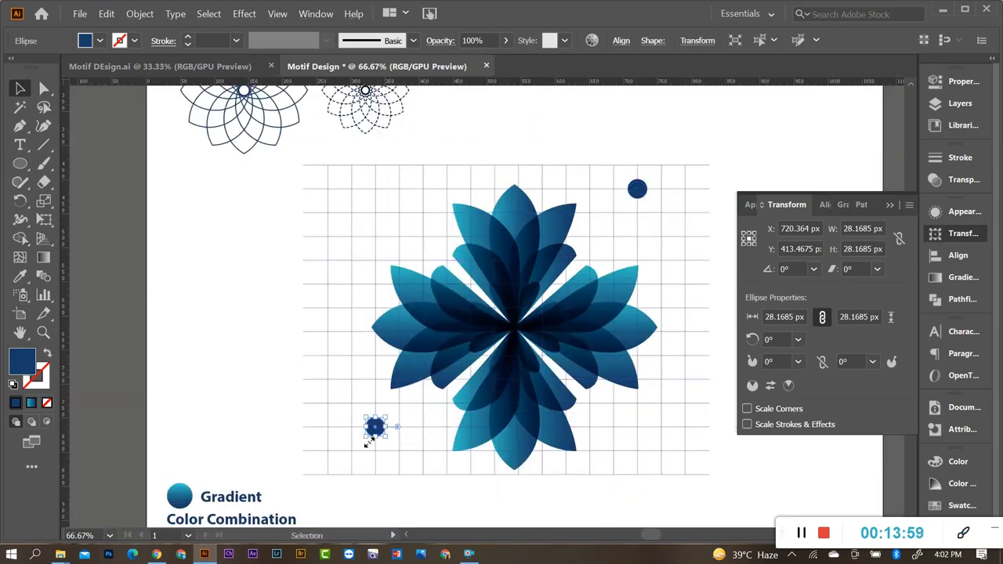
scroll(380, 430, "up", 3)
Make the lower-left copy a 4 pt outline ring and expand it into a shape.
left_click(47, 356)
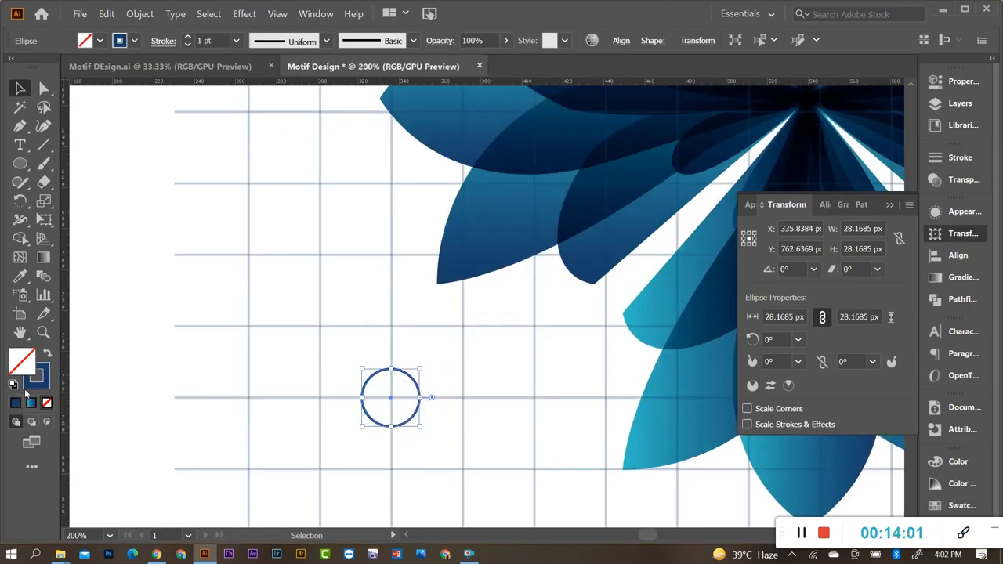
left_click(968, 165)
left_click(850, 176)
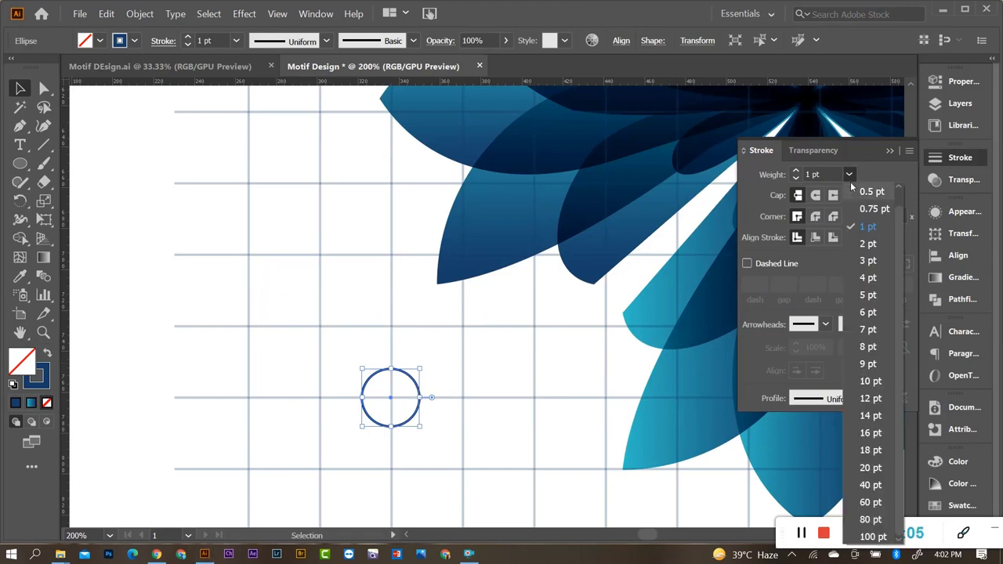
left_click(875, 281)
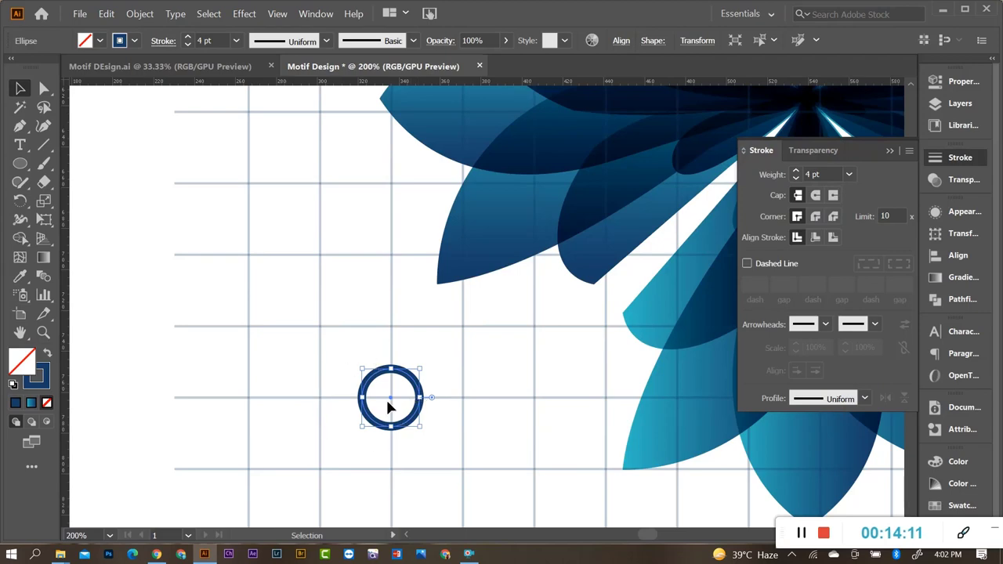
left_click(140, 14)
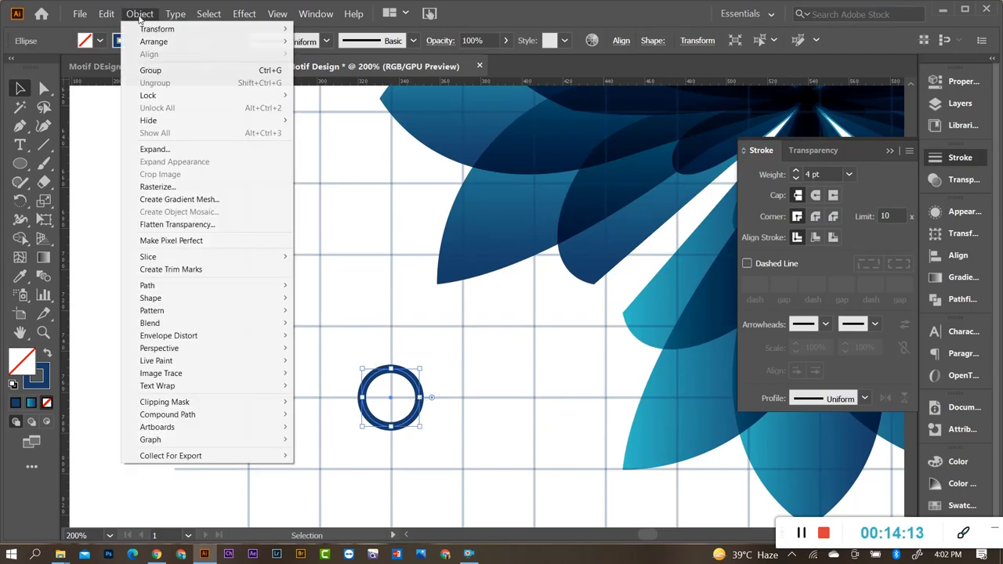
left_click(163, 153)
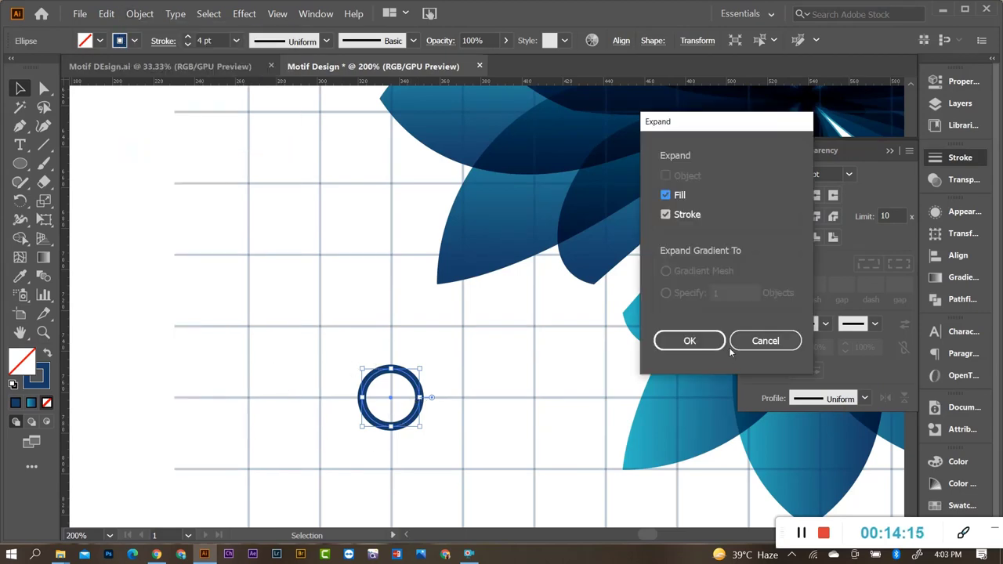
left_click(689, 340)
left_click(425, 354)
scroll(384, 413, "down", 3)
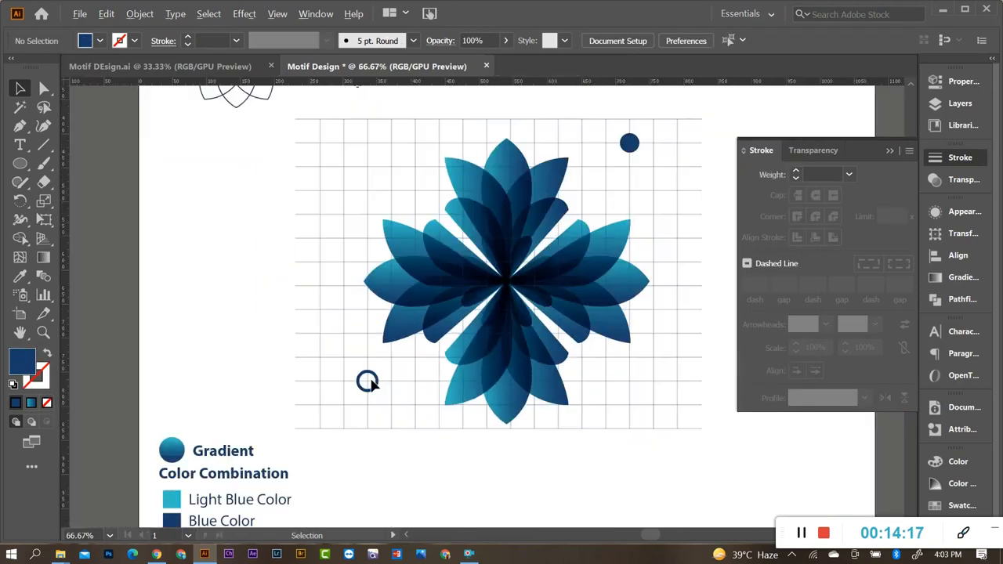
scroll(387, 437, "up", 1)
Copy the ring up toward the flower's top-left.
mouse_move(379, 419)
left_mouse_down()
mouse_move(405, 249)
mouse_move(387, 202)
mouse_move(595, 411)
mouse_move(600, 392)
left_mouse_up()
scroll(403, 219, "up", 4)
scroll(343, 182, "down", 2)
scroll(354, 196, "down", 2)
Make a double-ring copy at lower-right and a smaller copy near the top-right.
left_click(360, 190)
scroll(592, 396, "up", 5)
left_click(47, 354)
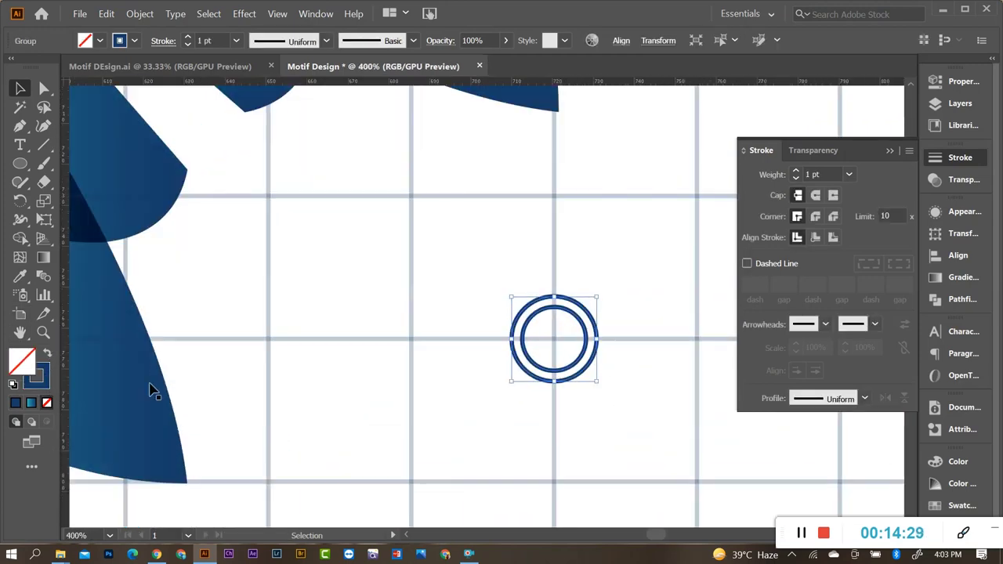
left_click(607, 356)
scroll(600, 363, "down", 4, "alt")
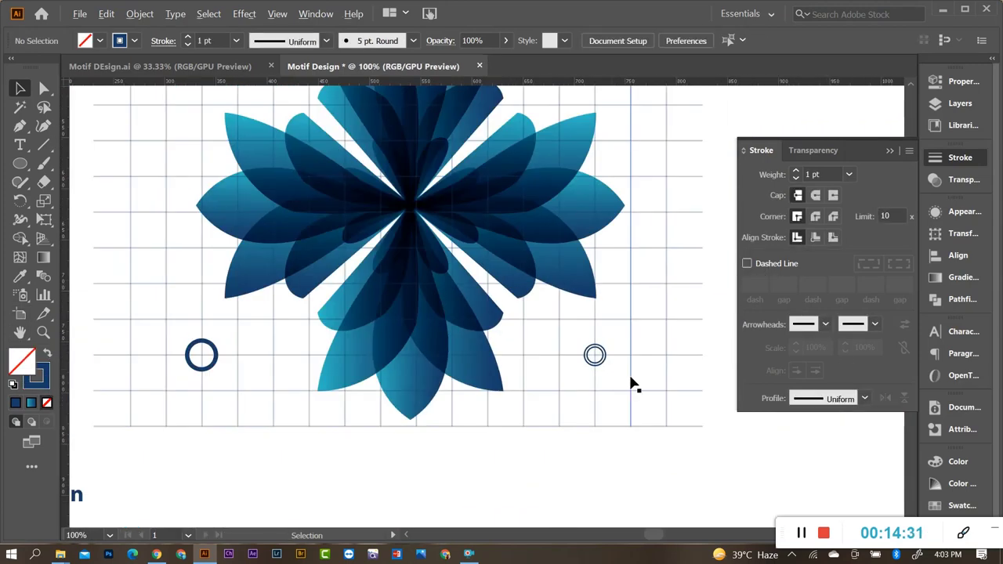
scroll(620, 392, "up", 2)
mouse_move(603, 405)
left_mouse_down()
mouse_move(556, 144)
mouse_move(567, 126)
mouse_move(592, 166)
left_mouse_up()
scroll(571, 129, "up", 2, "alt")
scroll(571, 129, "up", 3)
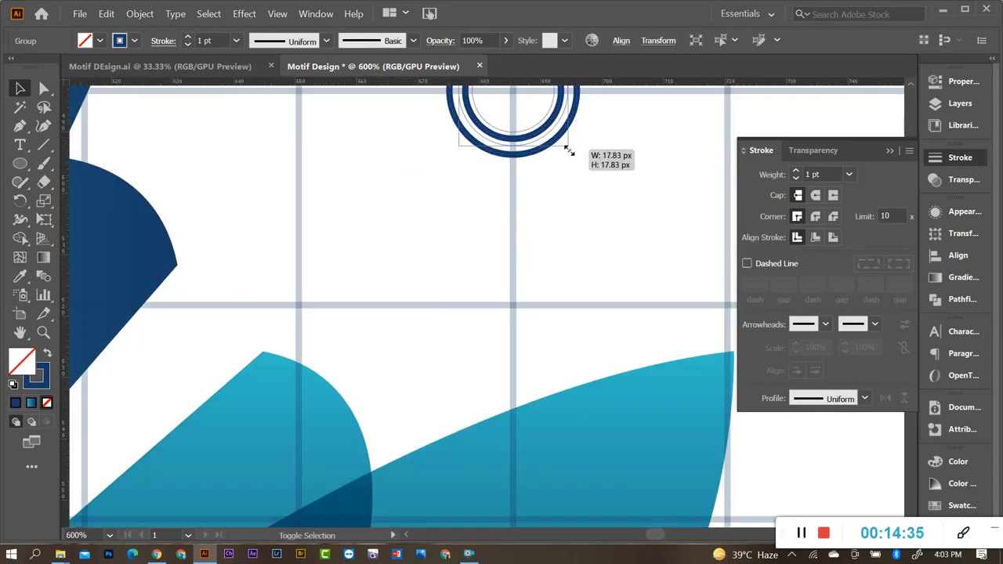
Make the ring's outline dashed, adjust its dash length and give the dashes rounded ends.
left_click(747, 264)
scroll(551, 179, "up", 2)
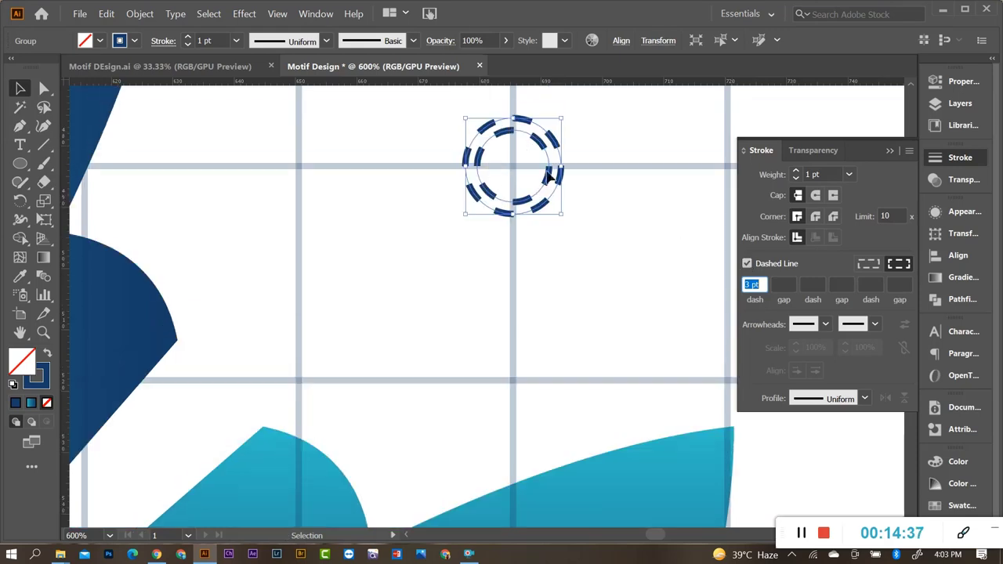
left_click(816, 195)
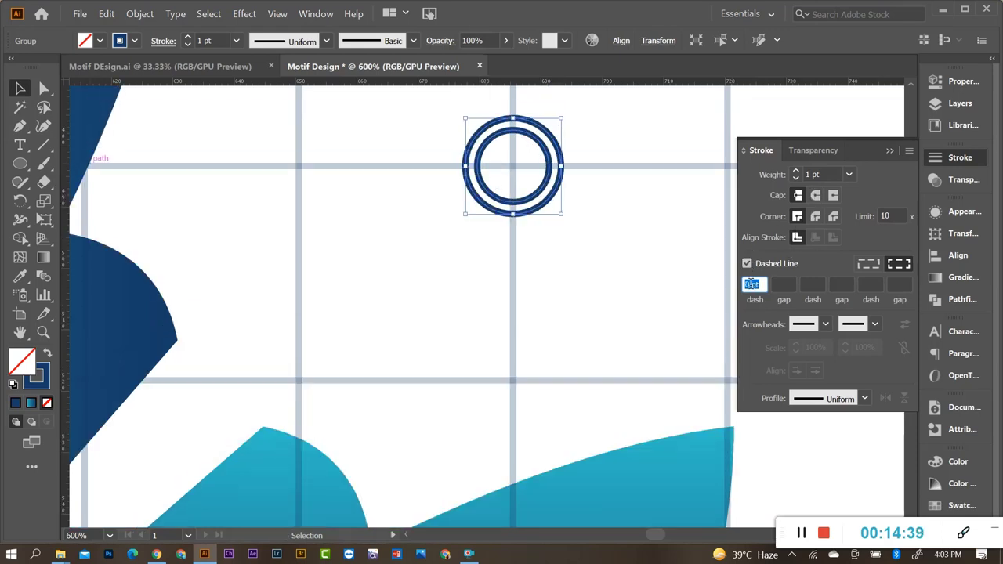
key("Return")
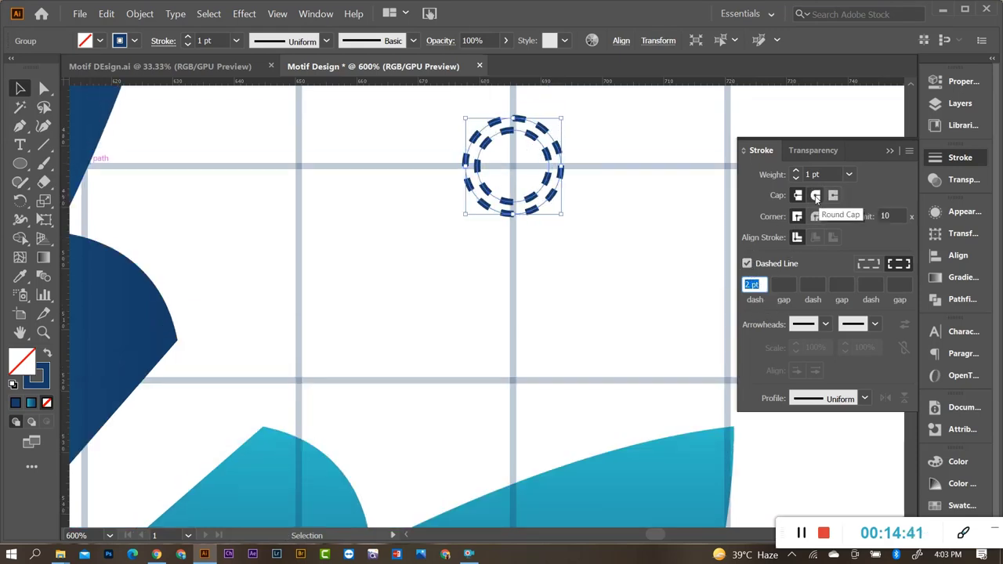
left_click(816, 195)
scroll(517, 156, "up", 2)
left_click(502, 221)
Copy the dashed ring to the left and shrink it to a tiny ring on the grid.
scroll(549, 267, "down", 5)
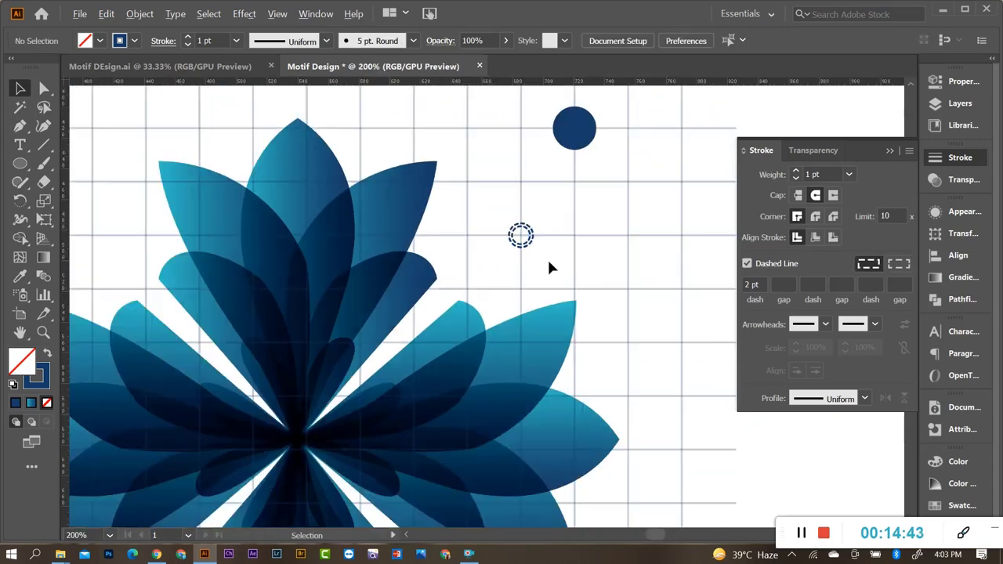
scroll(548, 268, "down", 2)
scroll(589, 274, "down", 2)
scroll(519, 301, "up", 2)
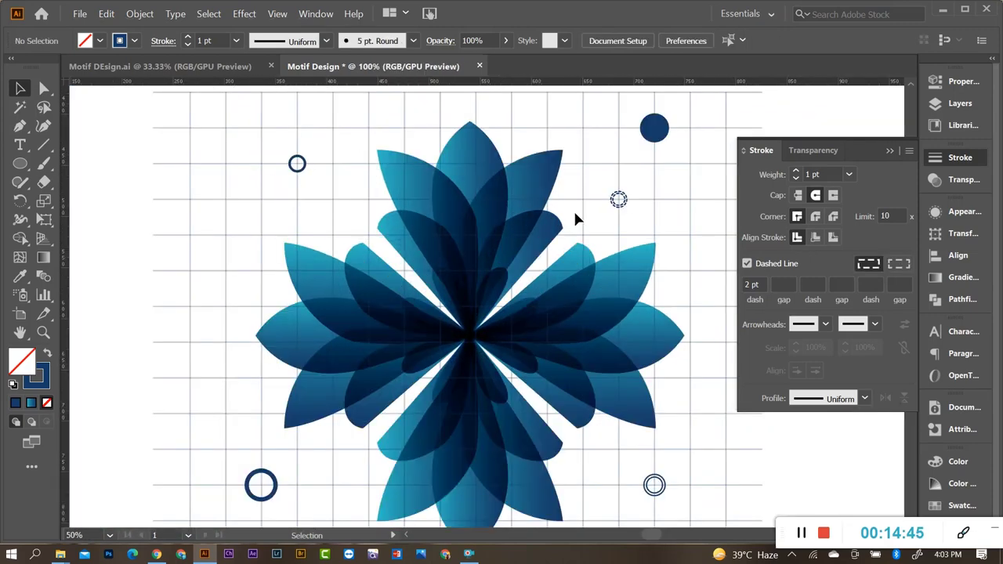
mouse_move(618, 199)
left_mouse_down()
mouse_move(193, 328)
mouse_move(258, 312)
left_mouse_up()
scroll(267, 306, "up", 3)
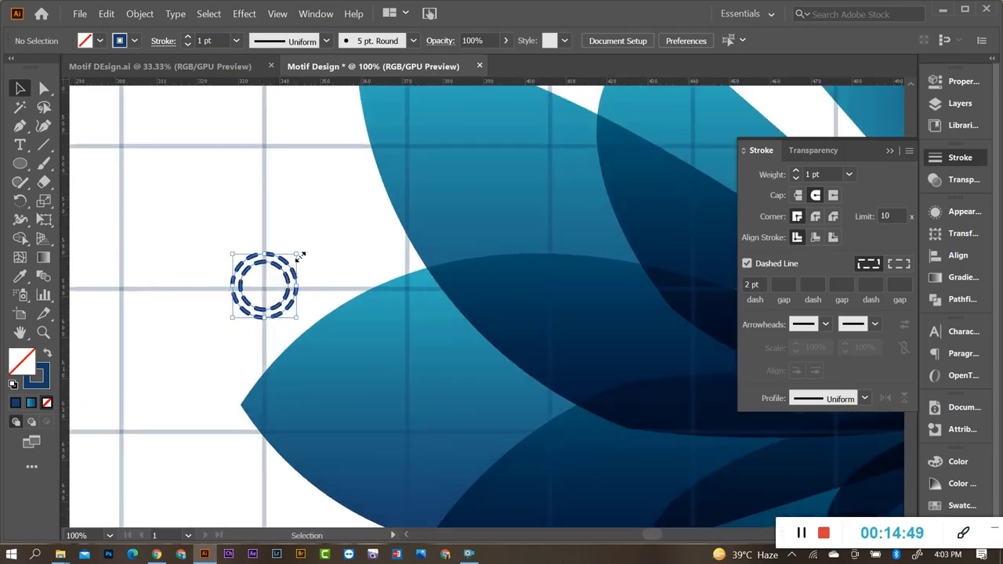
left_click_drag(300, 255, 285, 260)
Zoom out and view the finished Motif DEsign.ai reference layout.
scroll(337, 270, "down", 3)
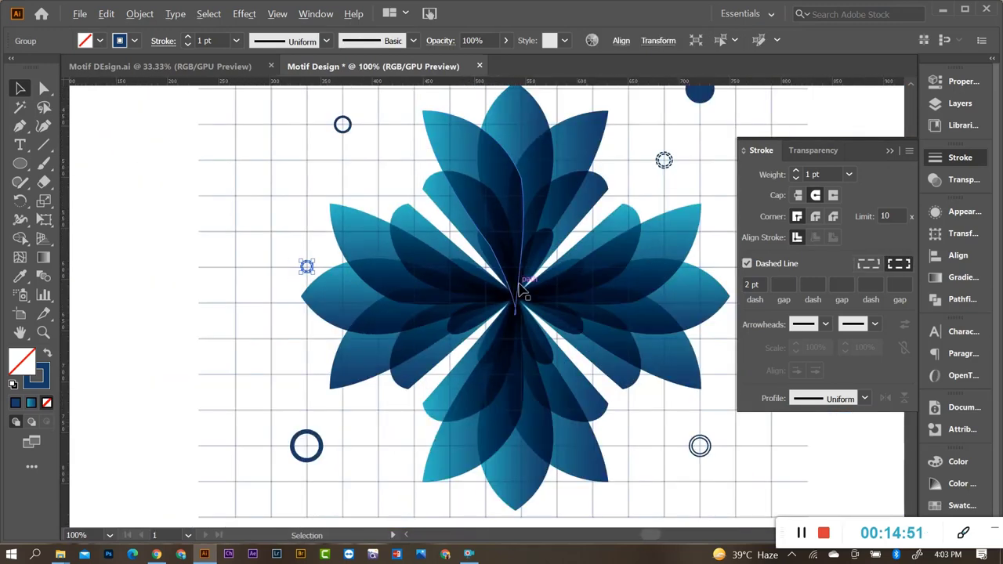
scroll(519, 288, "down", 2)
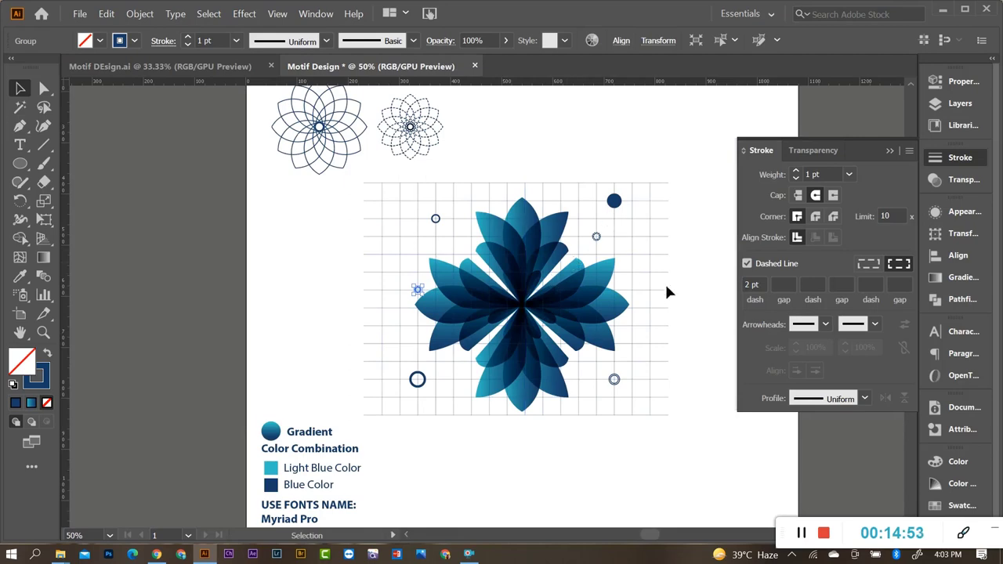
scroll(656, 294, "up", 1)
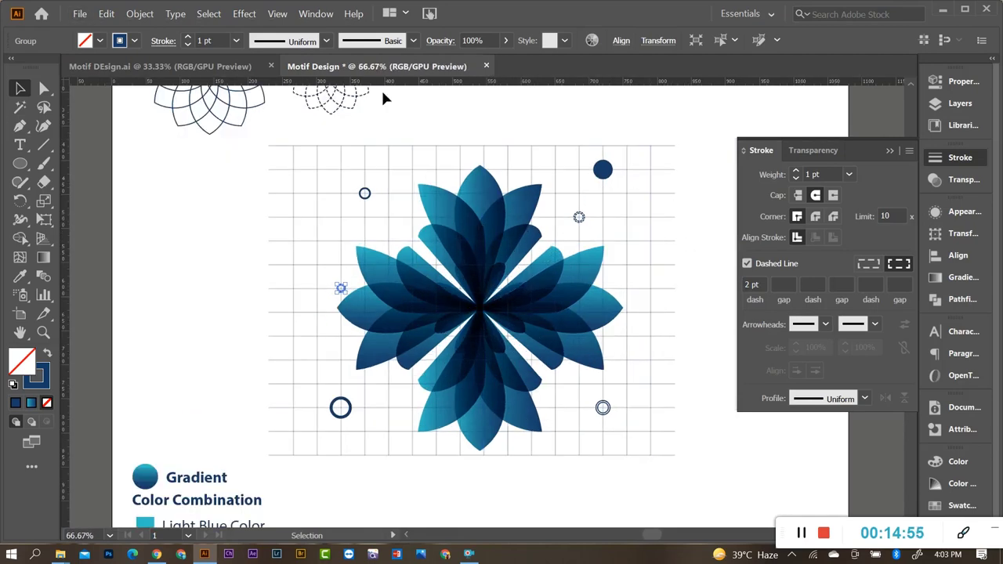
left_click(160, 66)
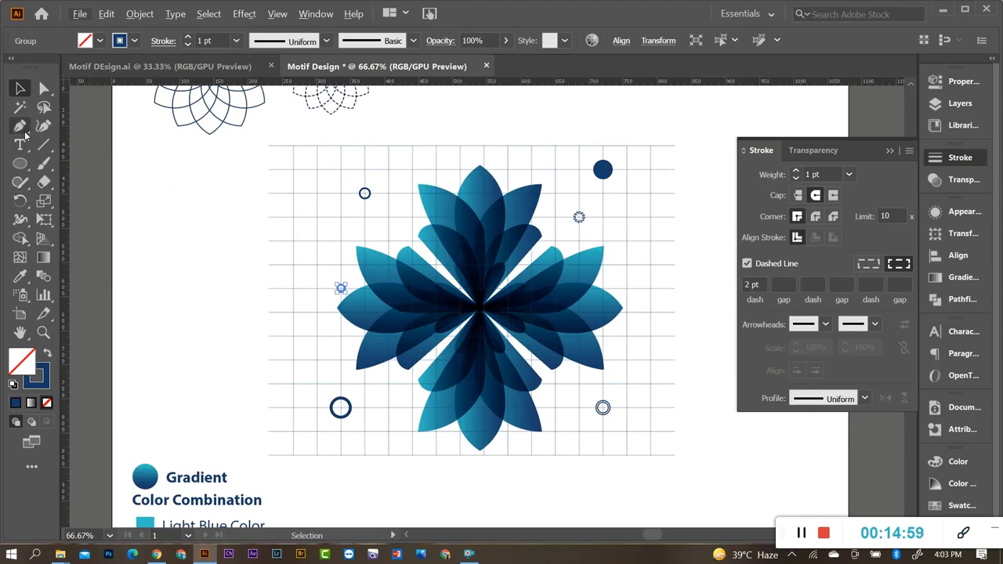
Draw a curved arc with the Pen tool from above the grid's top-right corner down its right side.
left_click(20, 126)
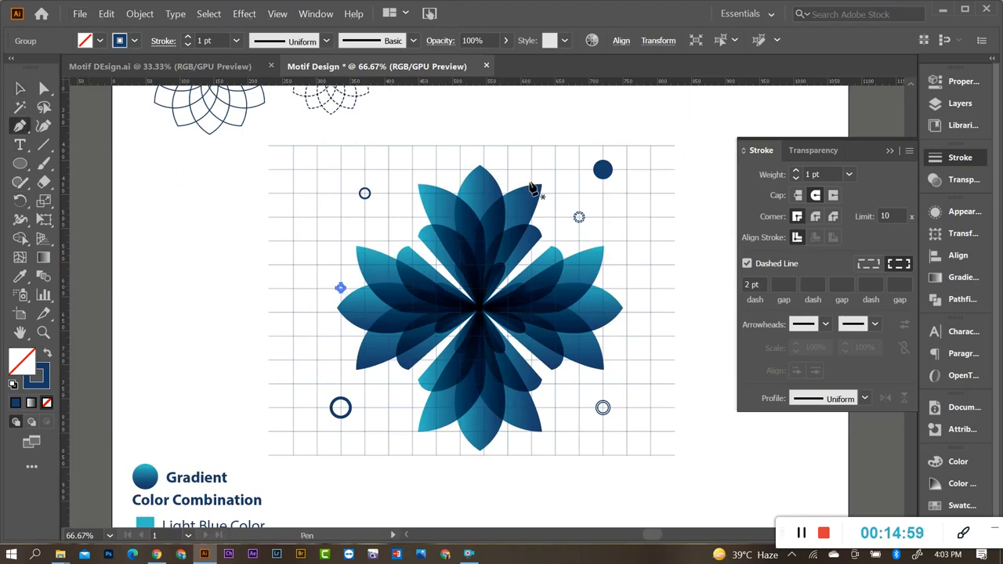
left_click(596, 138)
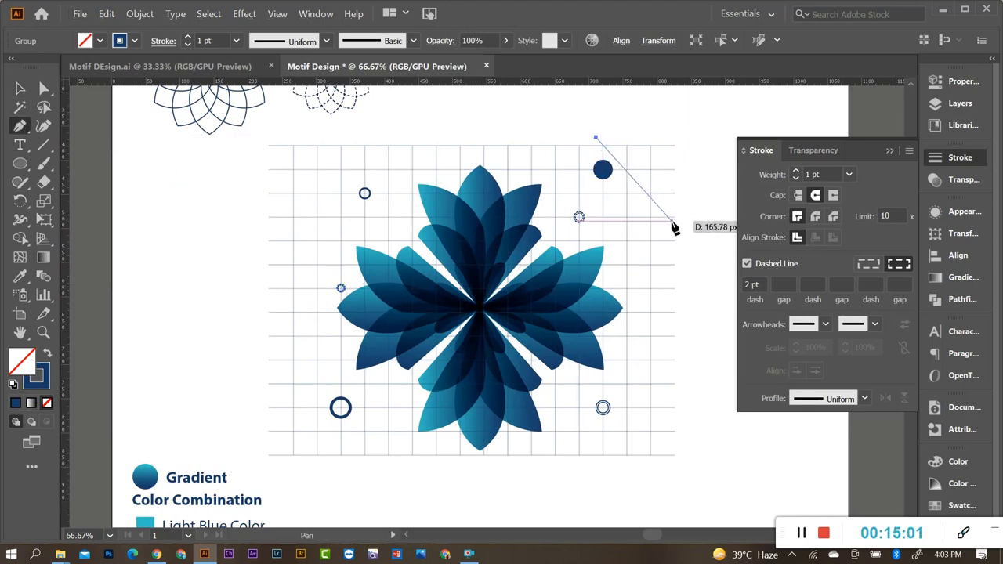
mouse_move(674, 232)
left_mouse_down()
mouse_move(671, 338)
mouse_move(687, 319)
left_mouse_up()
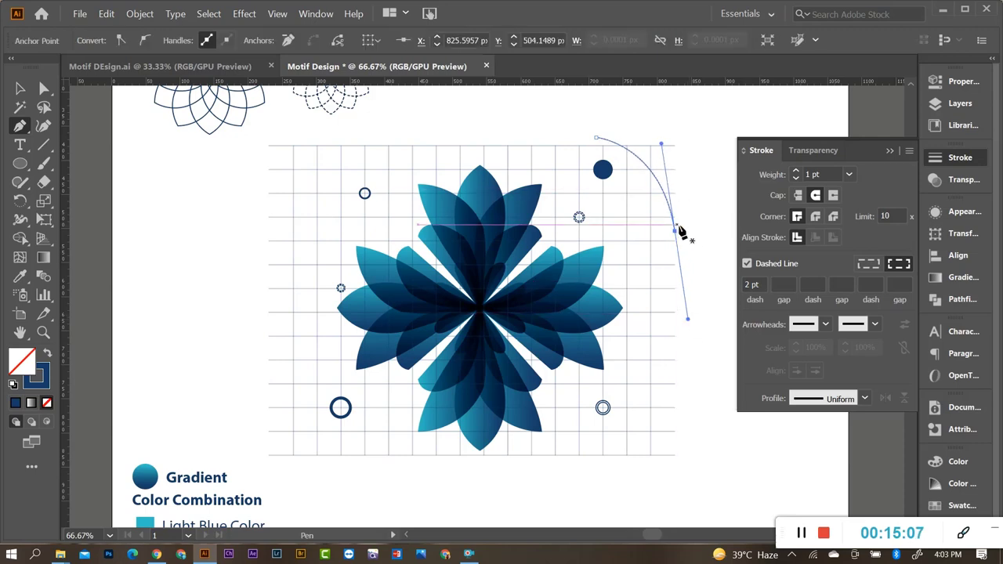
key("ctrl+equal")
key("ctrl+equal")
scroll(678, 214, "up", 1)
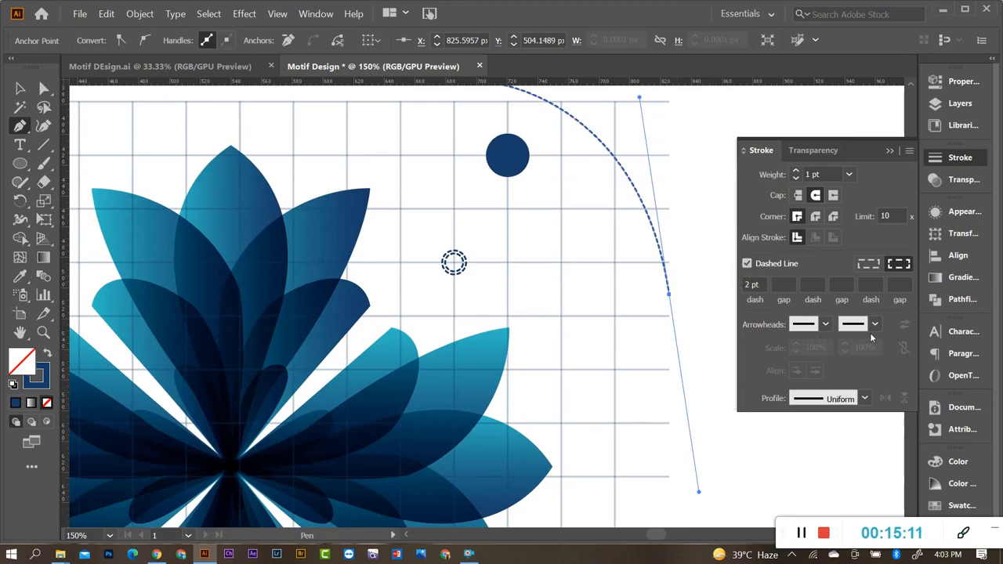
scroll(594, 213, "up", 1)
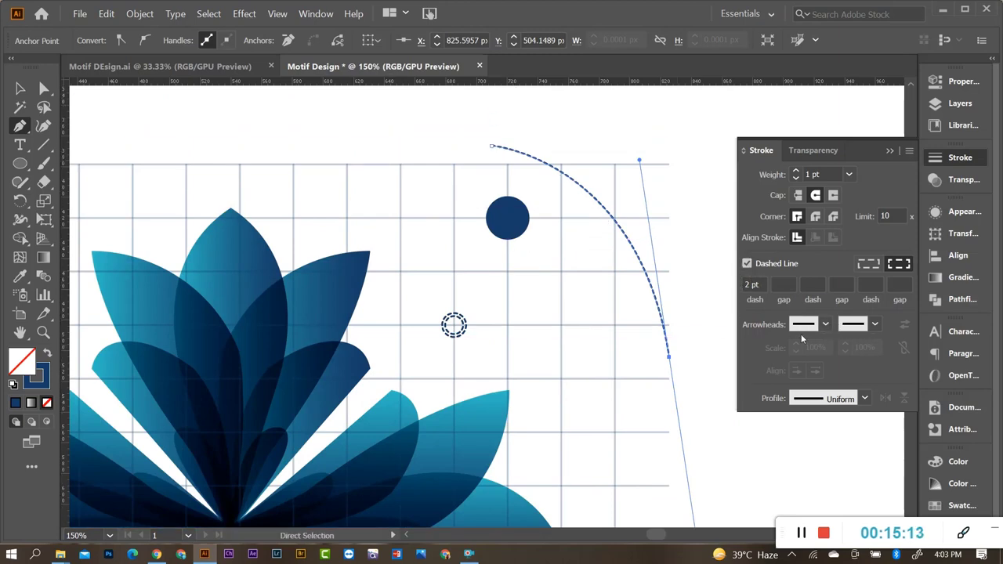
Give the arc an Arrow 21 start marker and an Arrow 7 end arrowhead.
left_click(823, 326)
scroll(728, 282, "down", 2)
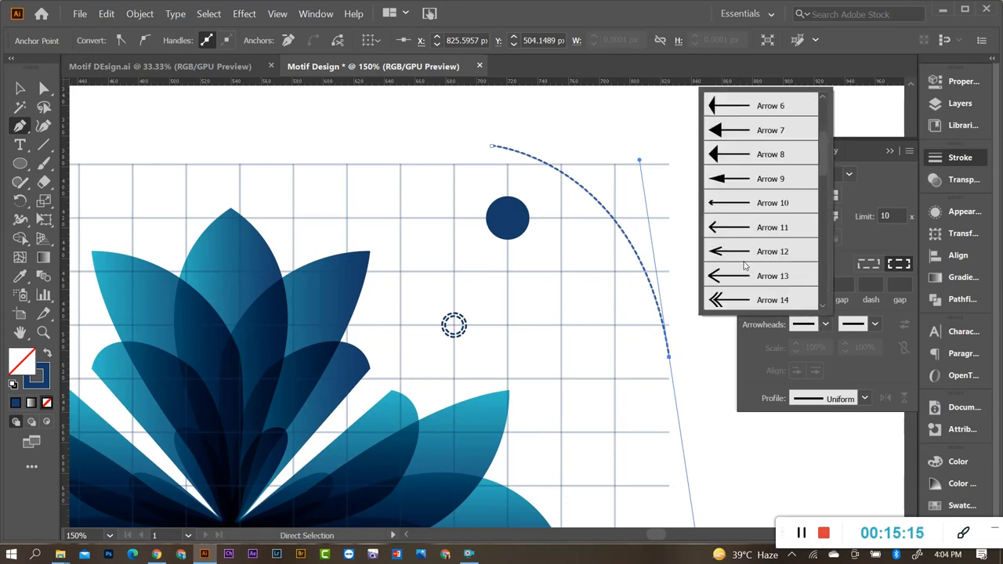
scroll(720, 272, "down", 3)
left_click(725, 252)
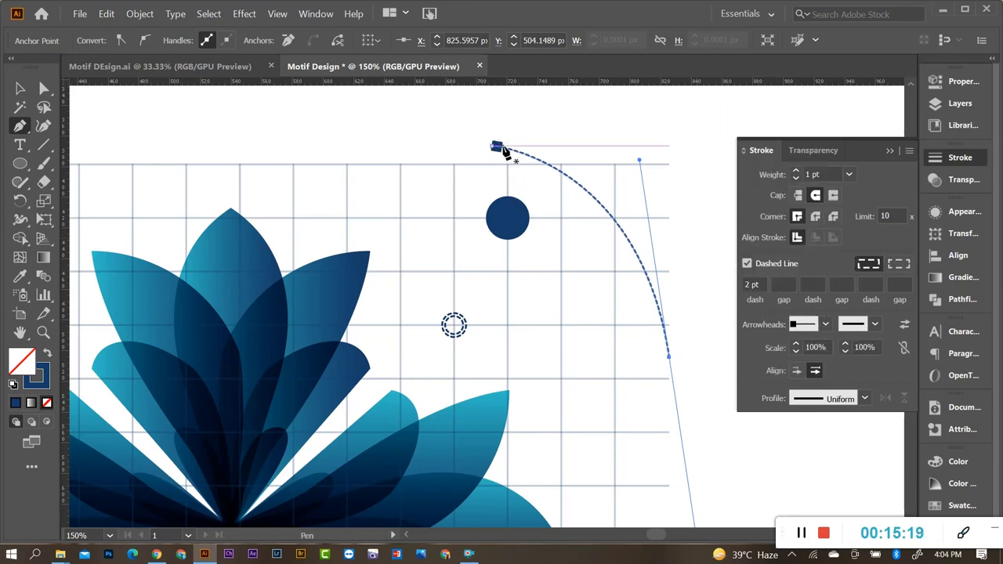
left_click(859, 325)
scroll(815, 278, "down", 3)
scroll(815, 279, "down", 2)
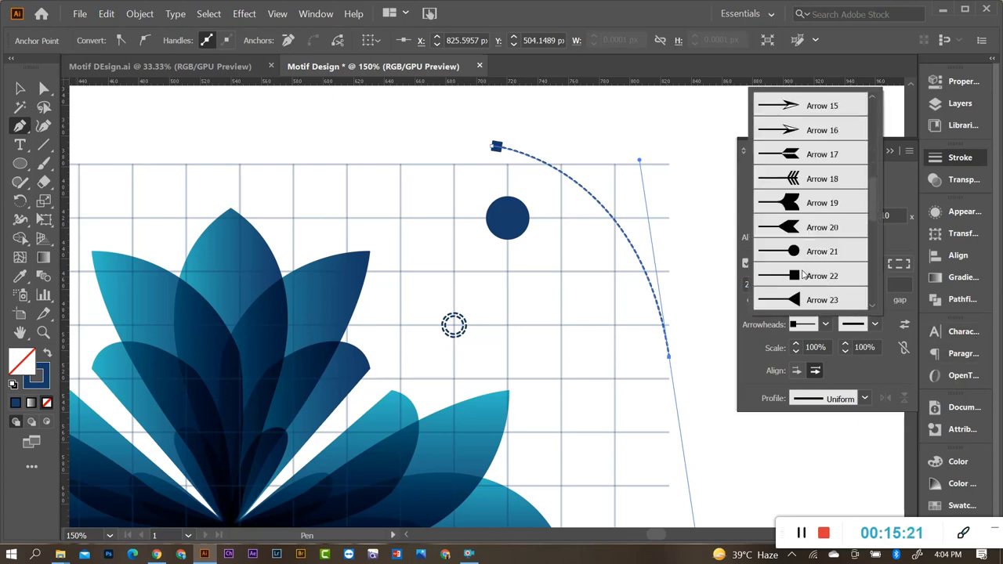
scroll(795, 287, "up", 3)
scroll(811, 273, "up", 1)
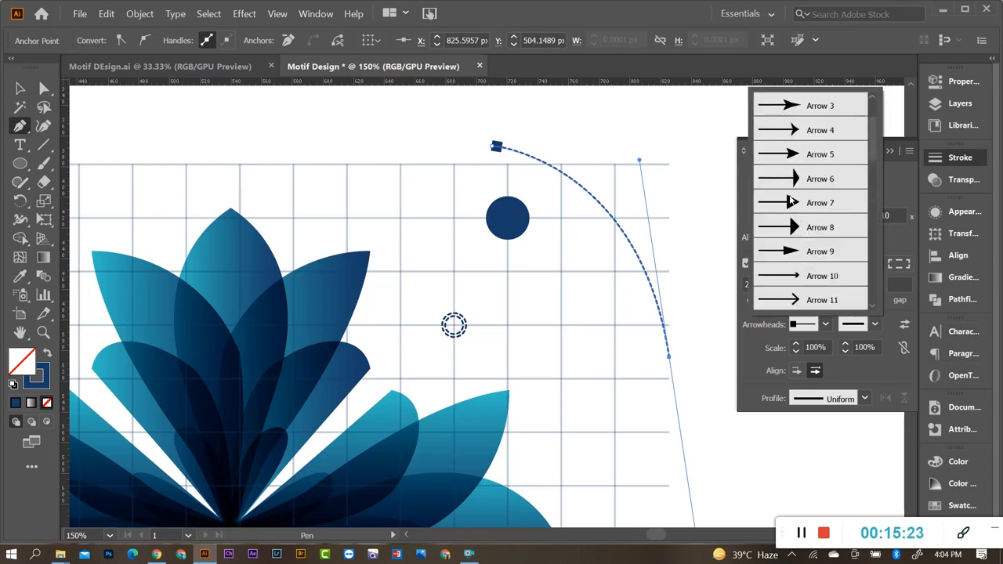
left_click(790, 203)
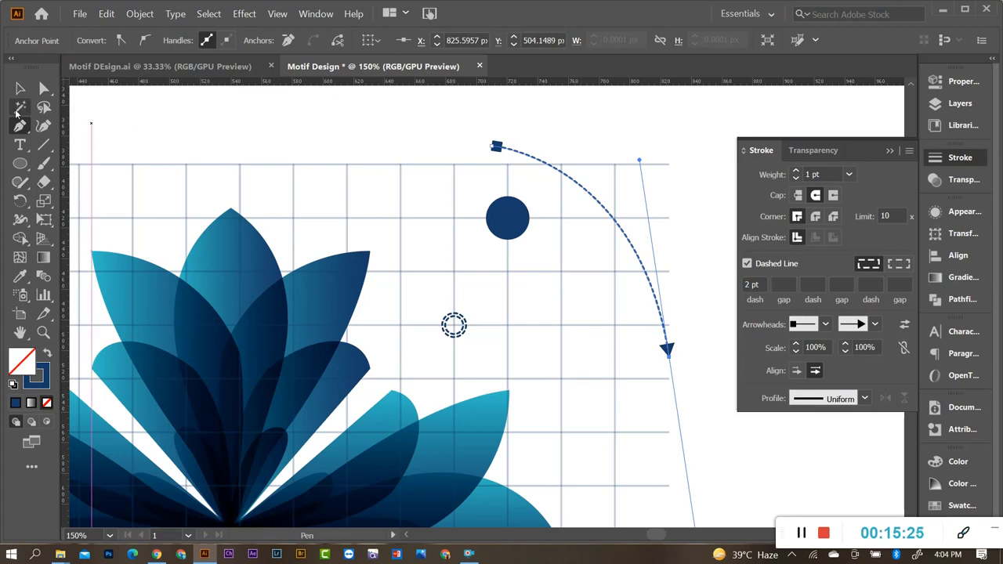
left_click(19, 87)
left_click(557, 274)
scroll(602, 264, "down", 2)
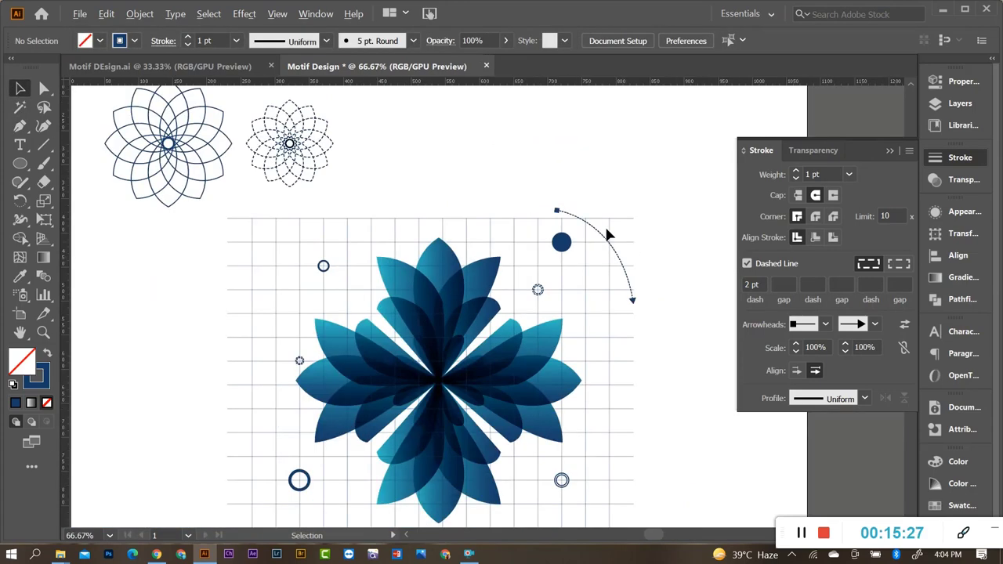
scroll(607, 243, "down", 1)
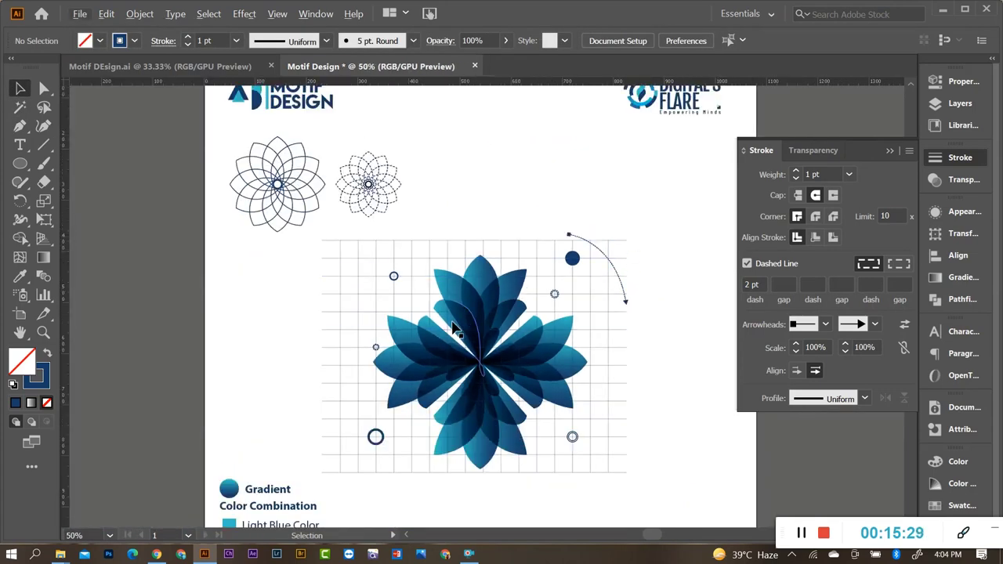
Duplicate the gradient flower, scale it to a small icon and place it at the top.
left_click_drag(495, 350, 518, 172)
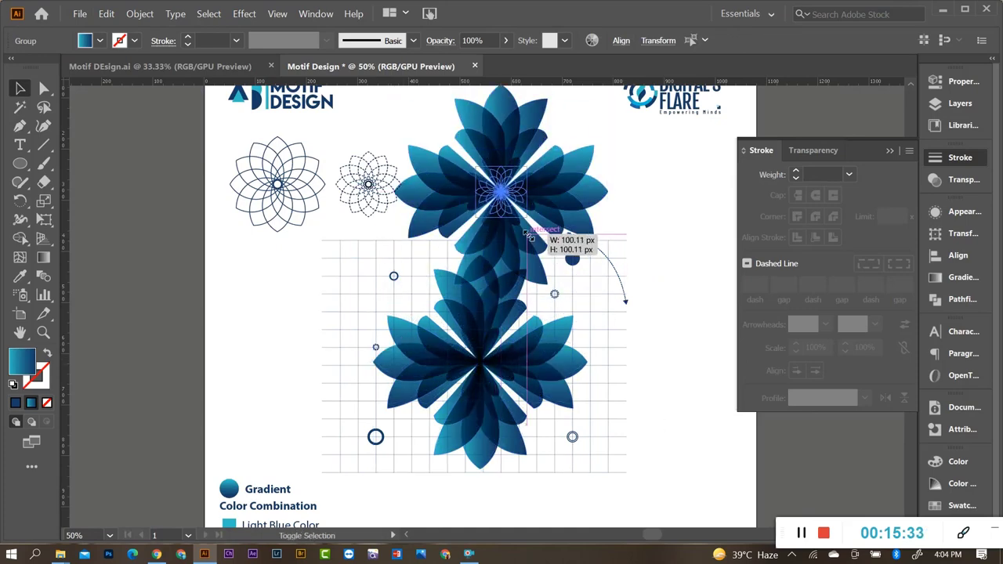
left_click_drag(591, 288, 536, 226)
mouse_move(496, 189)
left_mouse_down()
mouse_move(445, 189)
mouse_move(454, 185)
left_mouse_up()
left_click(515, 193)
scroll(454, 192, "up", 2)
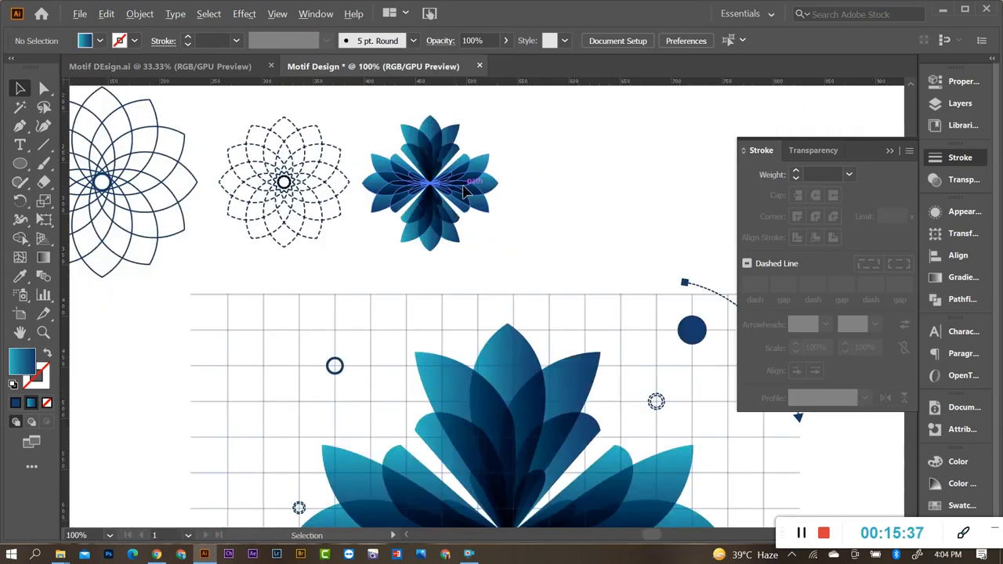
left_click(457, 181)
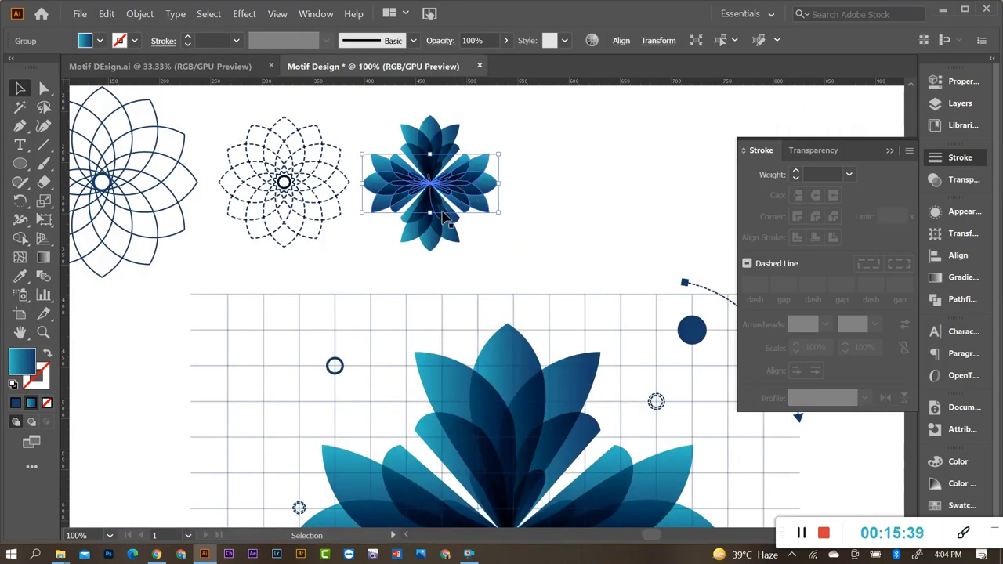
Turn the small flower's side petals into 2 pt dashed unfilled outlines.
left_click(47, 353)
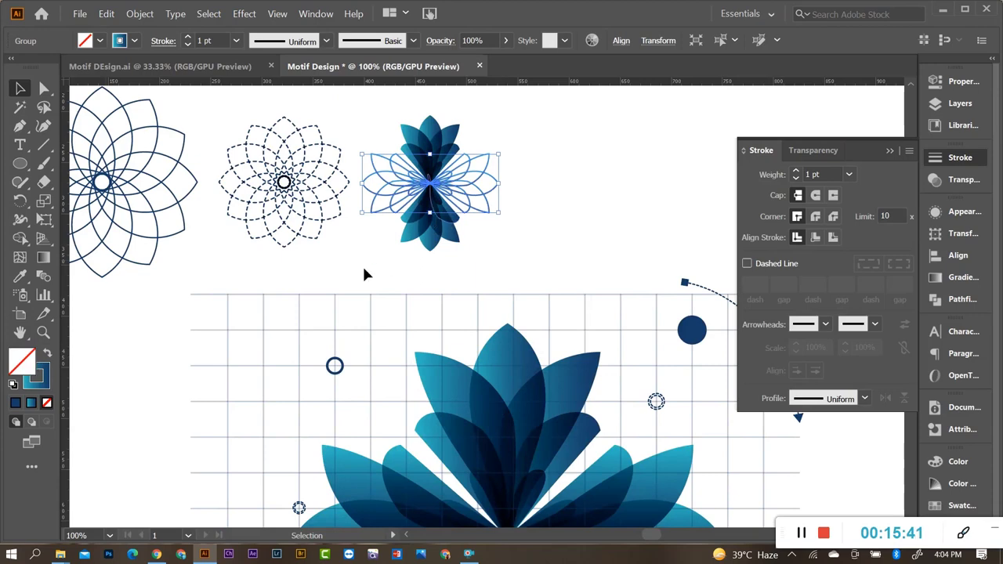
left_click(746, 264)
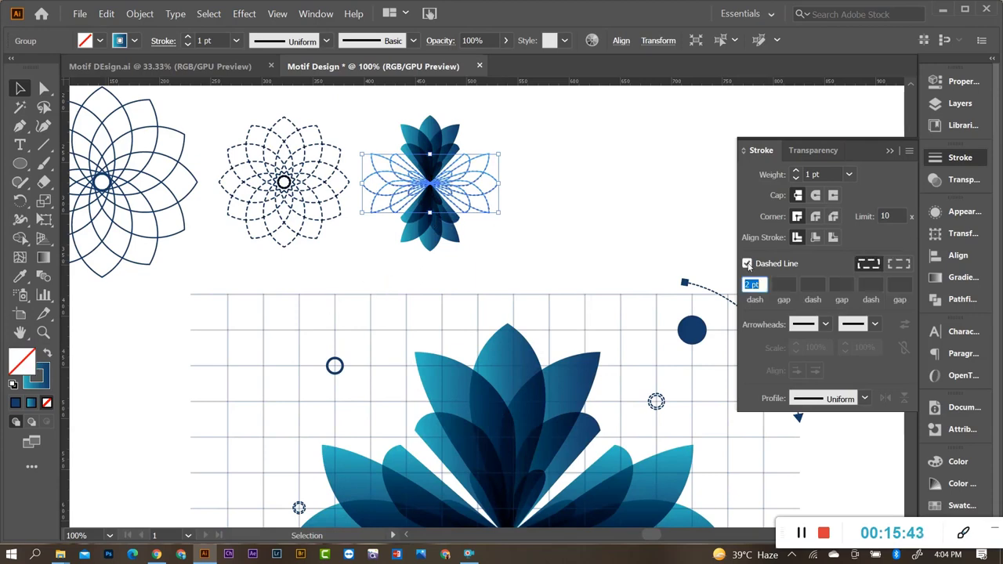
left_click(572, 204)
Copy the small flower level to the right, then make the left one a navy outline.
left_click_drag(427, 244, 601, 192)
left_click(689, 181)
scroll(688, 177, "up", 1)
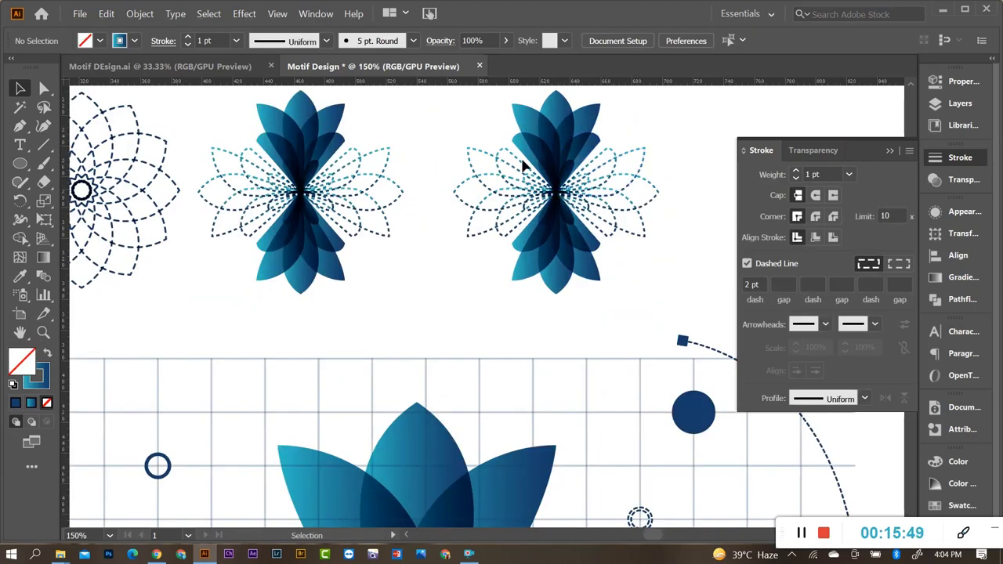
left_click(276, 245)
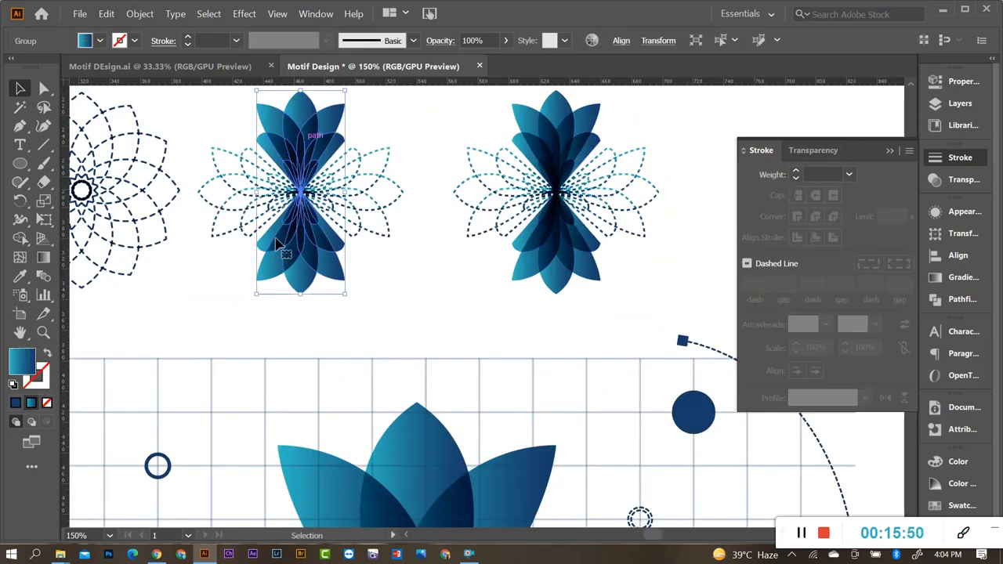
left_click(16, 403)
left_click(47, 354)
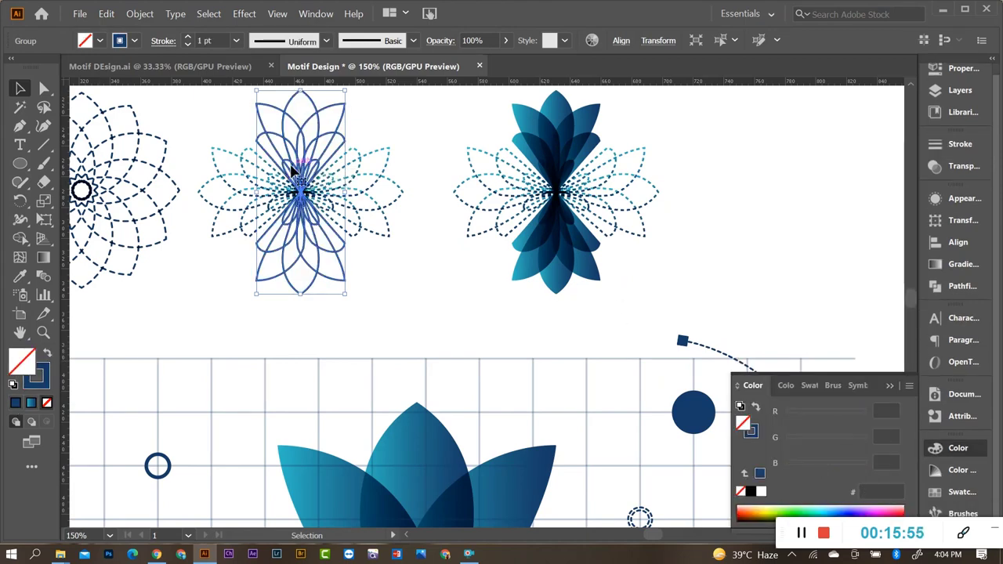
Give the middle flower's outline a dotted look: a dashed 1 pt stroke with changed end caps.
left_click(959, 145)
left_click(748, 251)
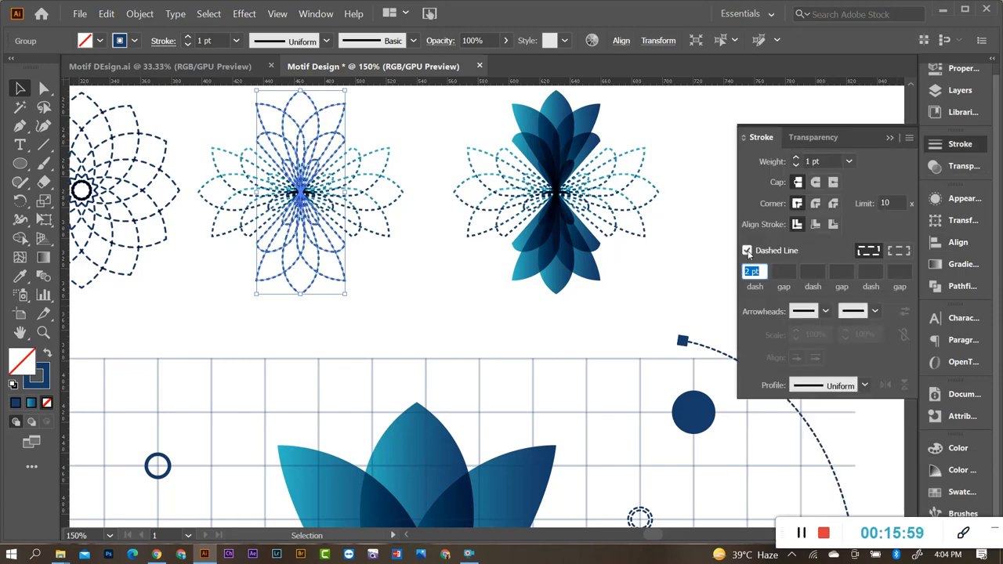
left_click(496, 257)
scroll(407, 284, "down", 2)
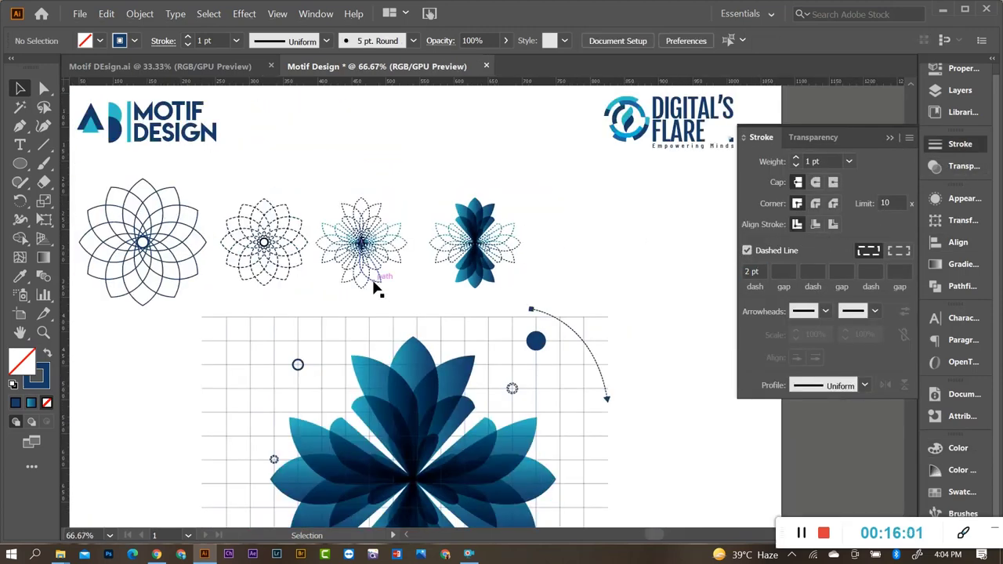
scroll(349, 247, "up", 3)
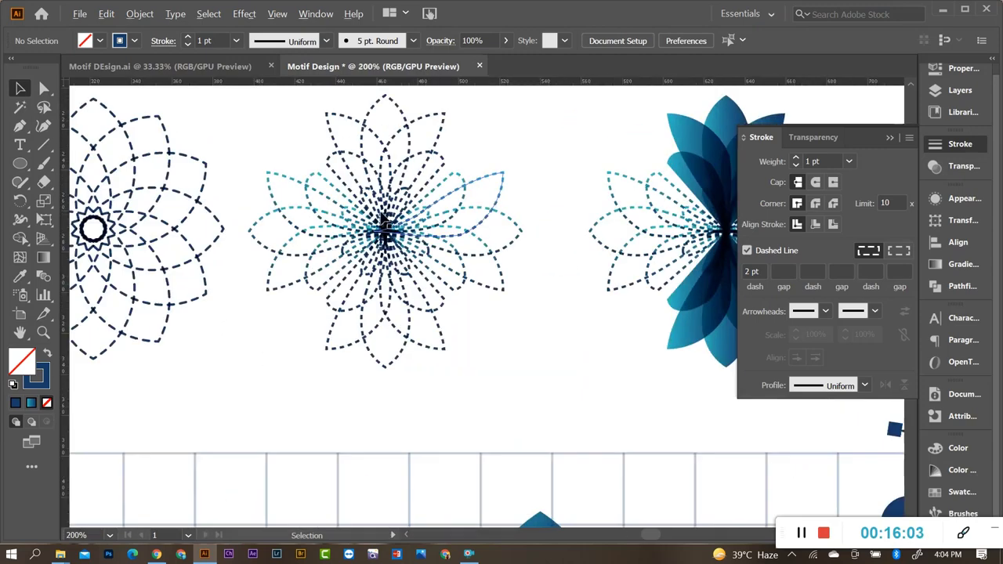
key("ctrl+z")
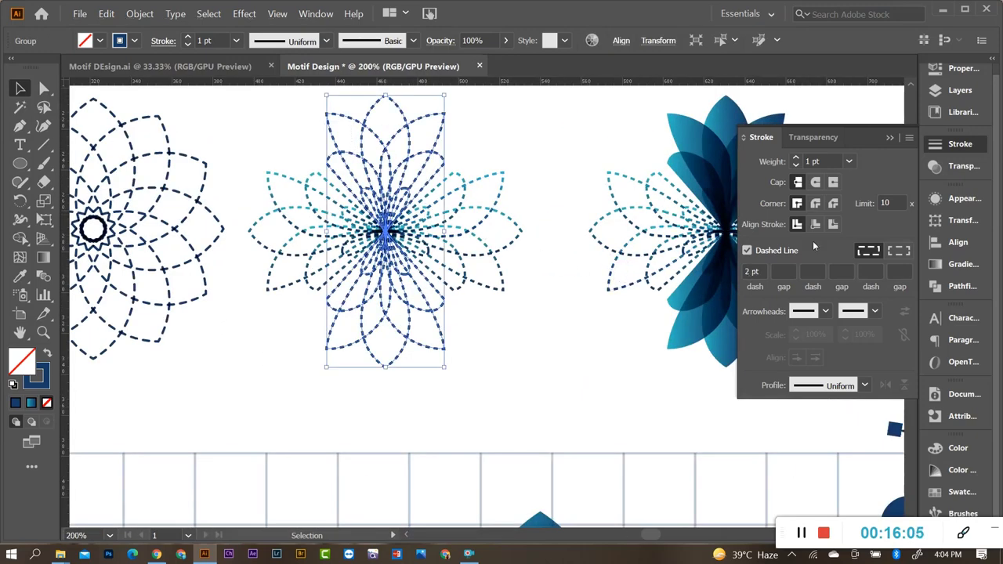
key("Down")
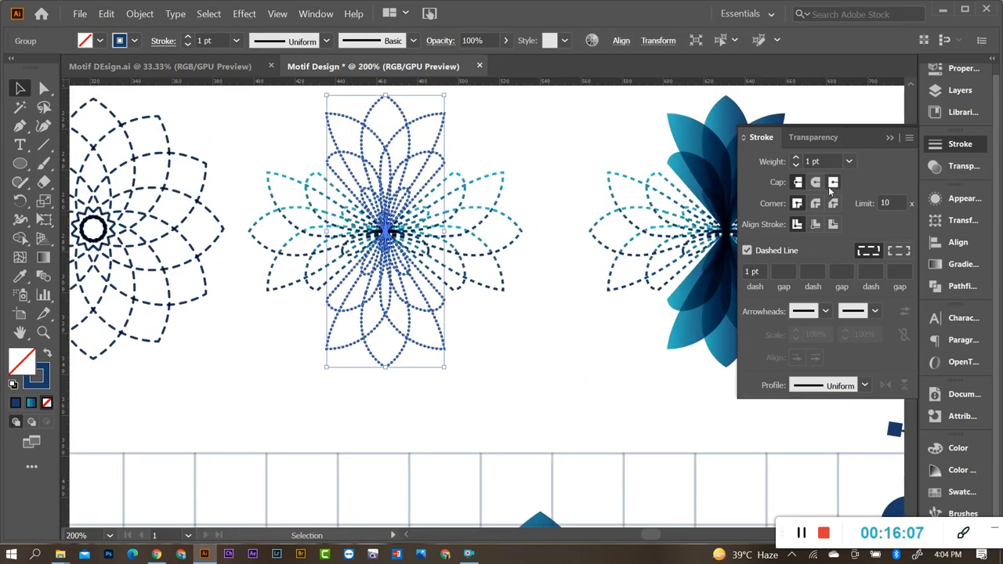
left_click(832, 187)
left_click(478, 134)
scroll(413, 311, "down", 3)
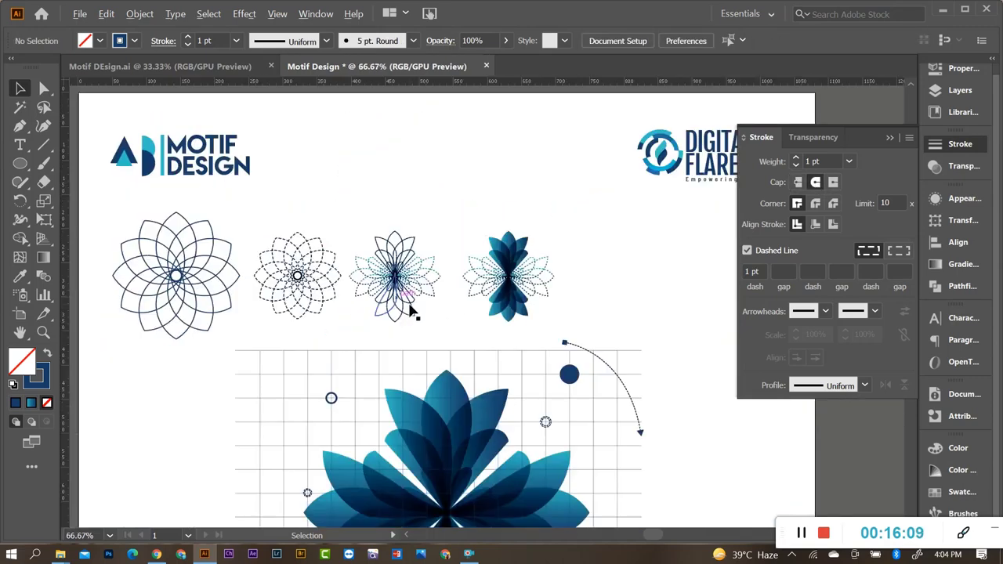
scroll(408, 235, "up", 2)
Fade the middle flower group to 47% opacity.
left_click_drag(348, 196, 423, 251)
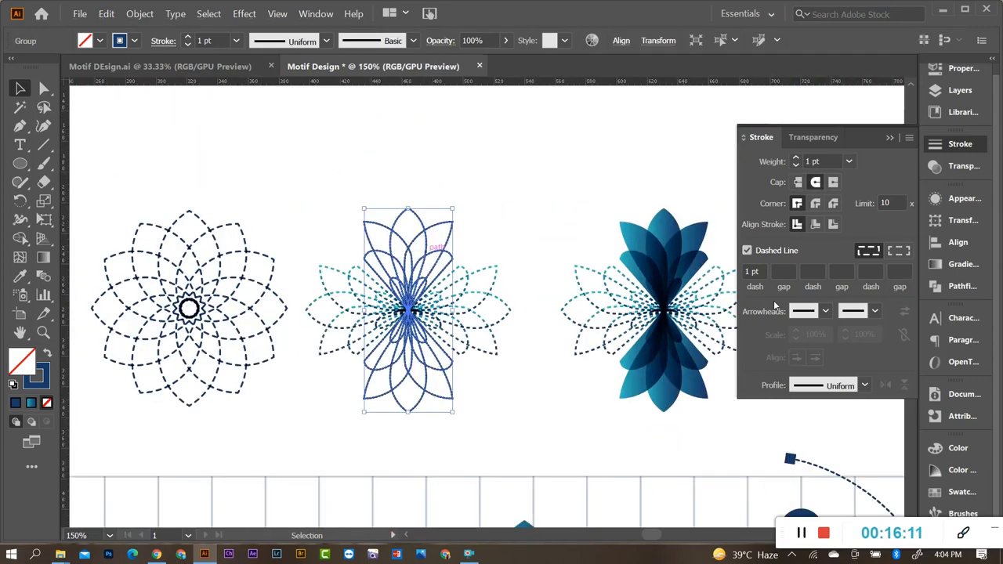
left_click(948, 167)
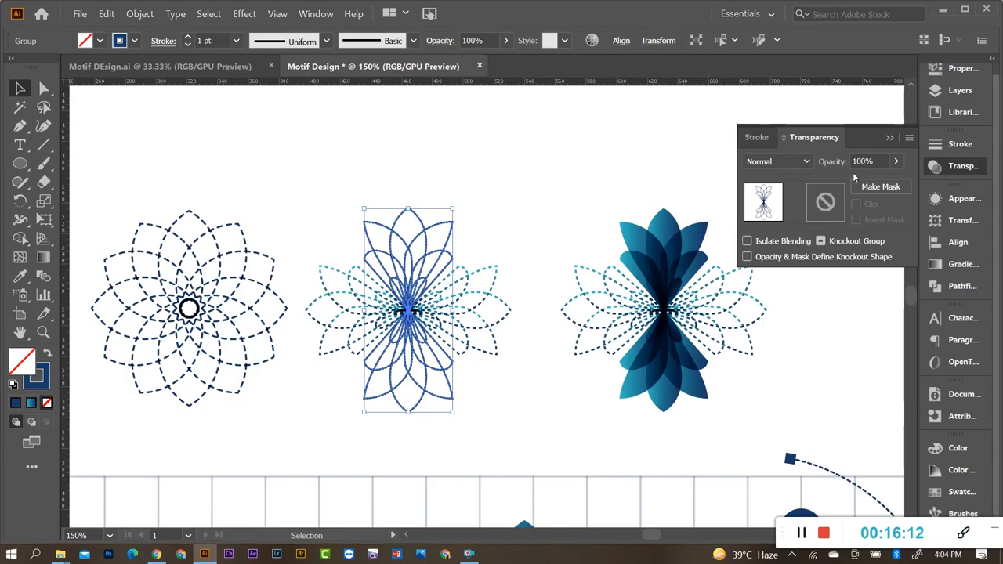
left_click(898, 161)
left_click_drag(893, 181, 864, 182)
left_click(528, 223)
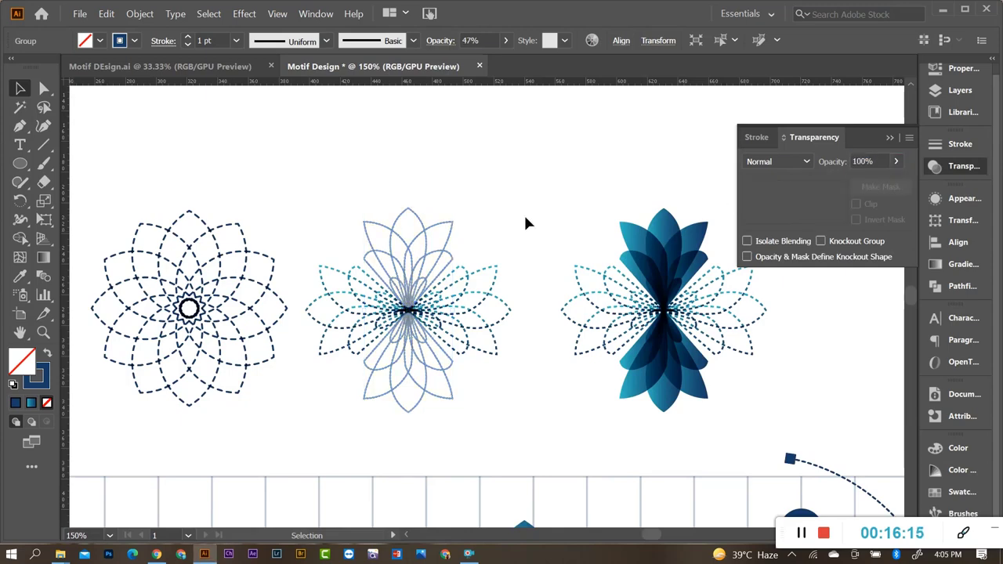
scroll(419, 352, "down", 1)
scroll(439, 348, "down", 2)
Move the row of four construction flowers upward.
scroll(217, 276, "up", 1)
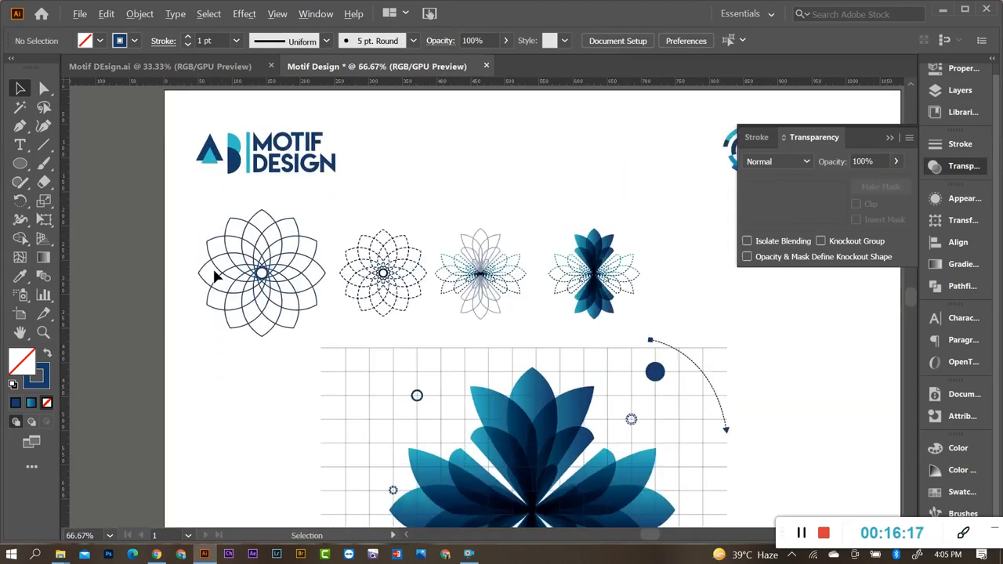
mouse_move(191, 230)
left_mouse_down()
mouse_move(637, 319)
mouse_move(611, 328)
left_mouse_up()
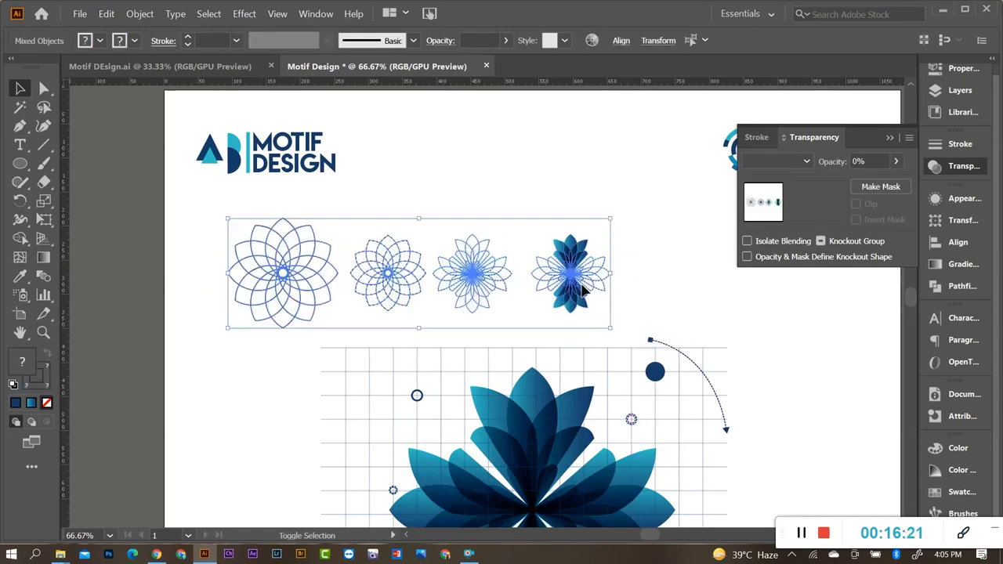
left_click_drag(584, 290, 571, 281)
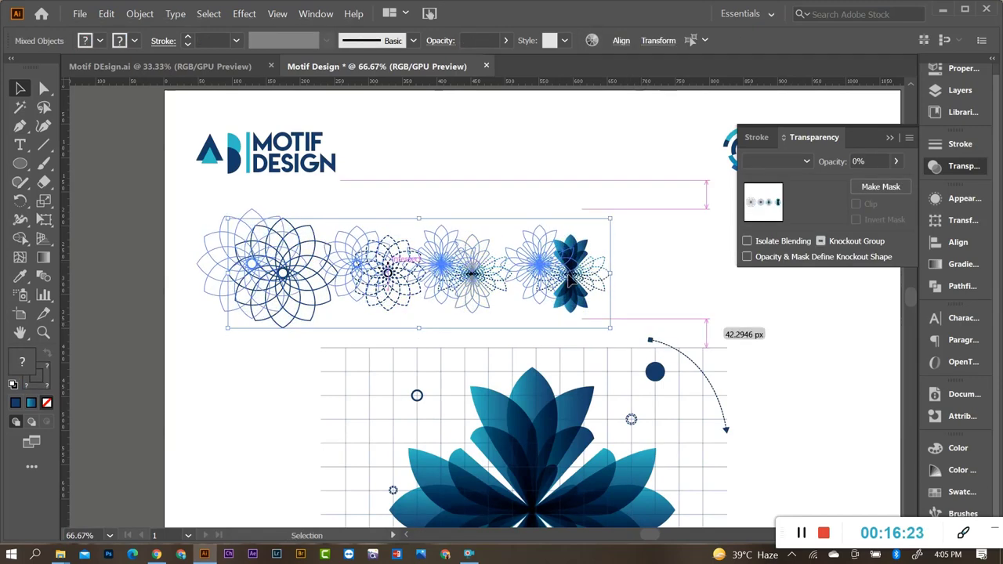
key("ctrl+shift+a")
key("ctrl+0")
key("ctrl+plus")
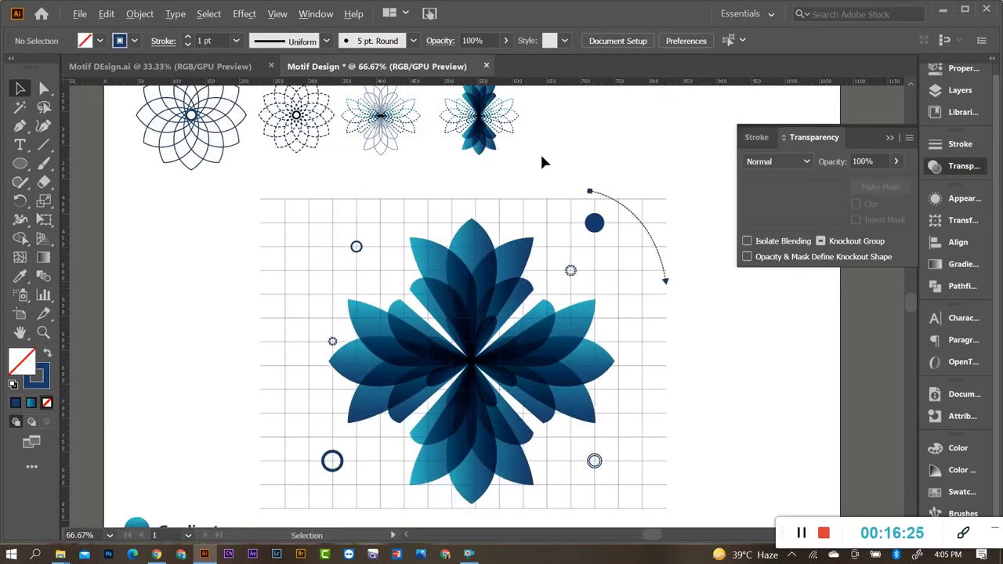
scroll(544, 162, "up", 2)
Duplicate the fourth flower to the right and squeeze the copy into a narrow shape.
left_click(478, 161)
left_click_drag(476, 161, 575, 162)
left_click_drag(617, 206, 633, 223)
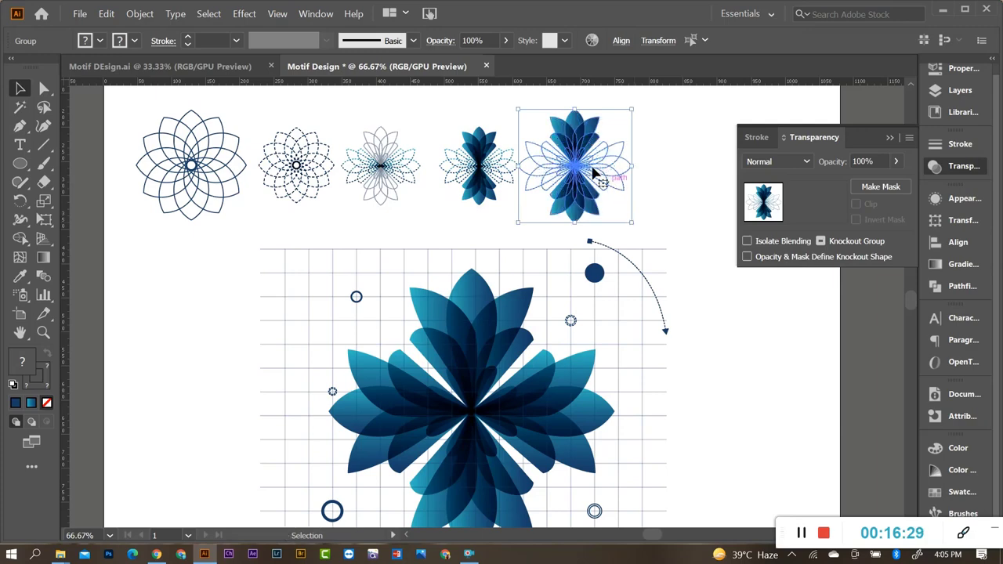
left_click_drag(577, 162, 650, 224)
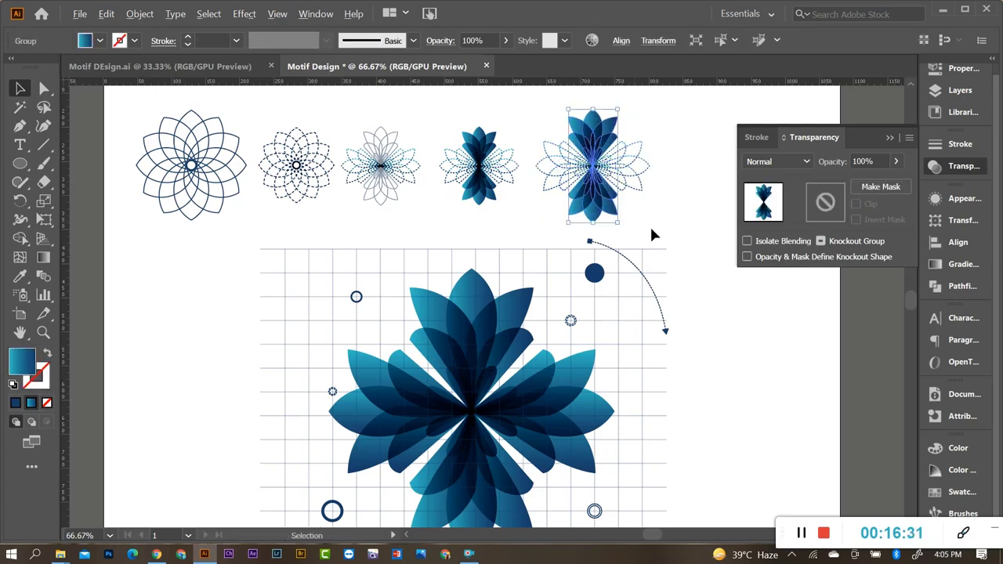
key("ctrl+minus")
key("ctrl+minus")
key("ctrl+minus")
Bring in the small orange circle from the other motif document.
key("ctrl+minus")
key("ctrl+plus")
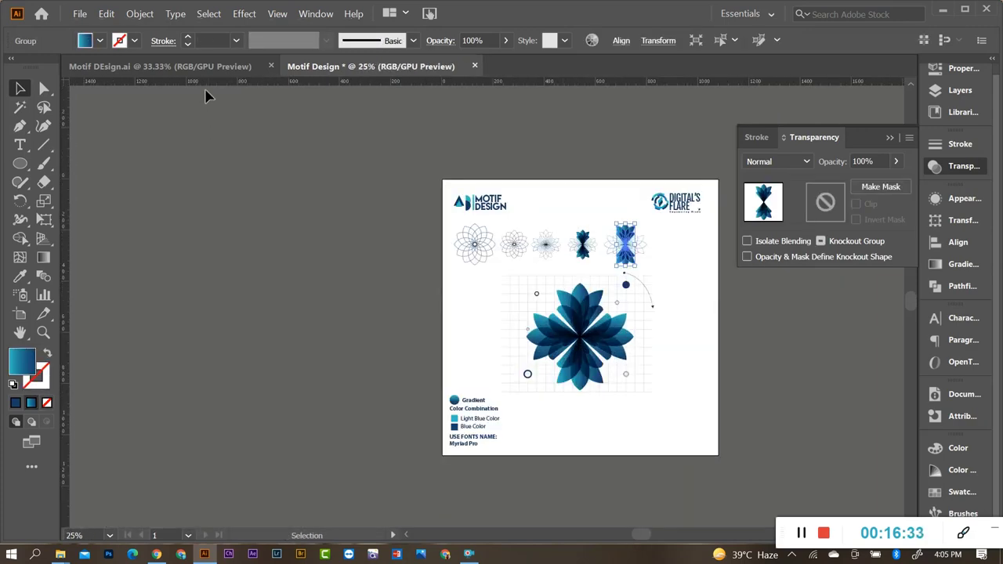
key("ctrl+Tab")
key("ctrl+minus")
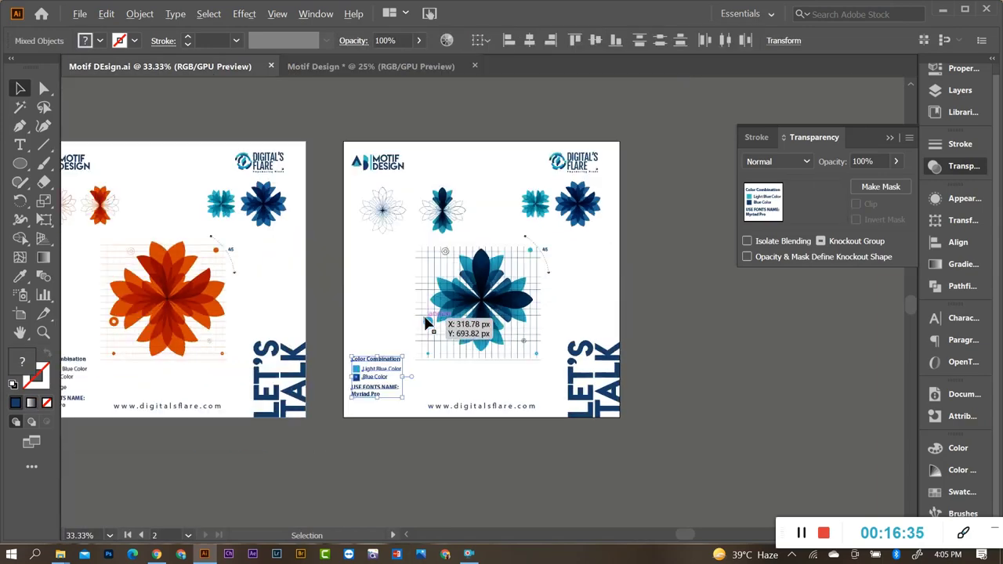
scroll(198, 269, "up", 2, "alt")
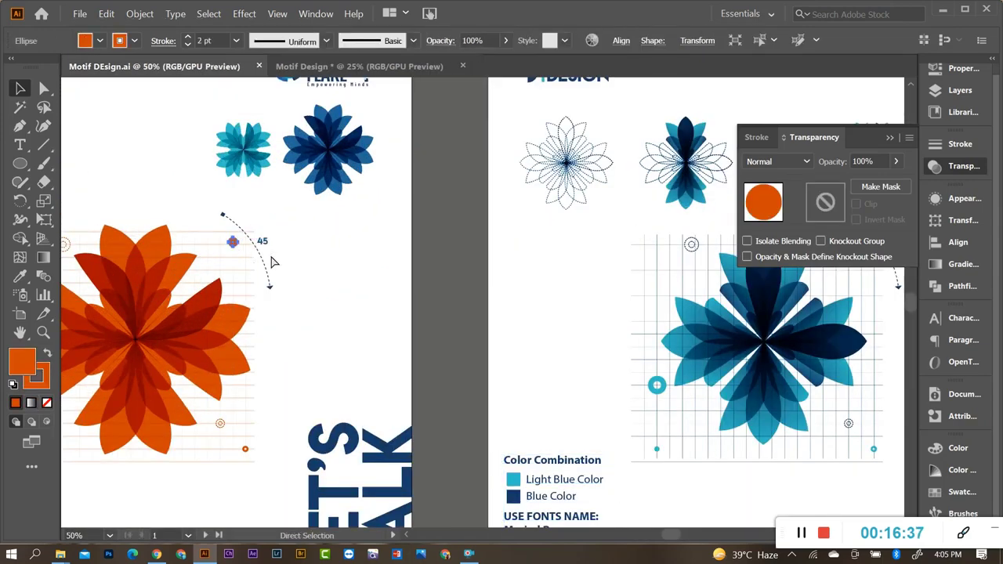
left_click(359, 66)
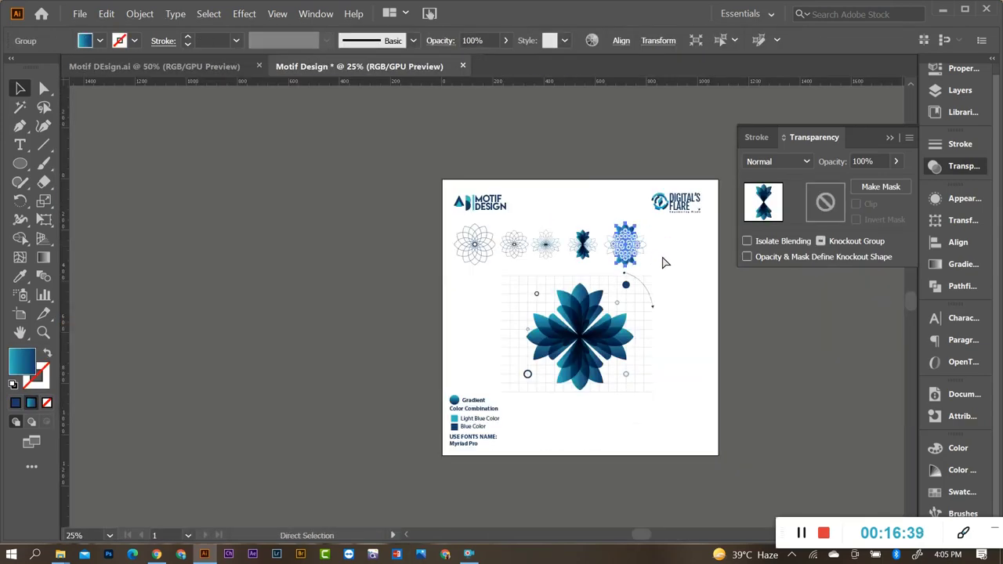
left_click(680, 259)
scroll(703, 265, "up", 1)
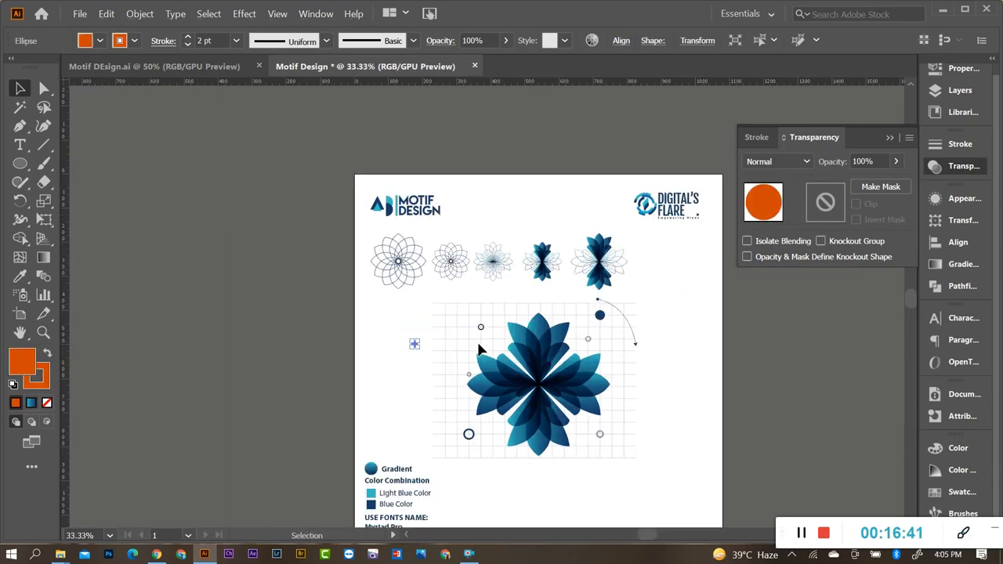
Recolour the third flower with the orange circle's colour, then delete the sample circle.
mouse_move(419, 349)
left_mouse_down()
mouse_move(435, 367)
mouse_move(425, 354)
mouse_move(679, 276)
left_mouse_up()
scroll(680, 282, "up", 3)
left_click(492, 192)
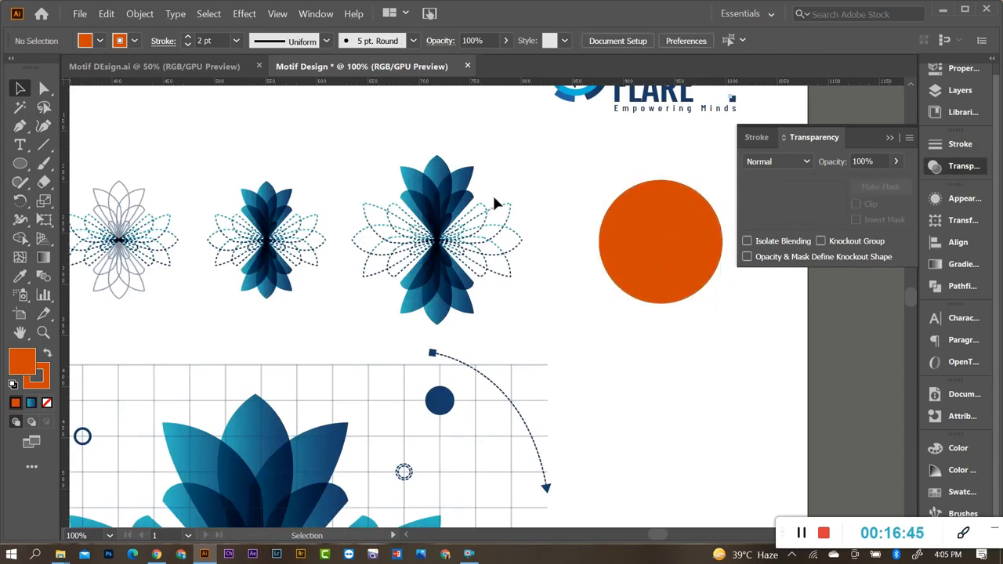
left_click(459, 201)
key("i")
left_click(672, 213)
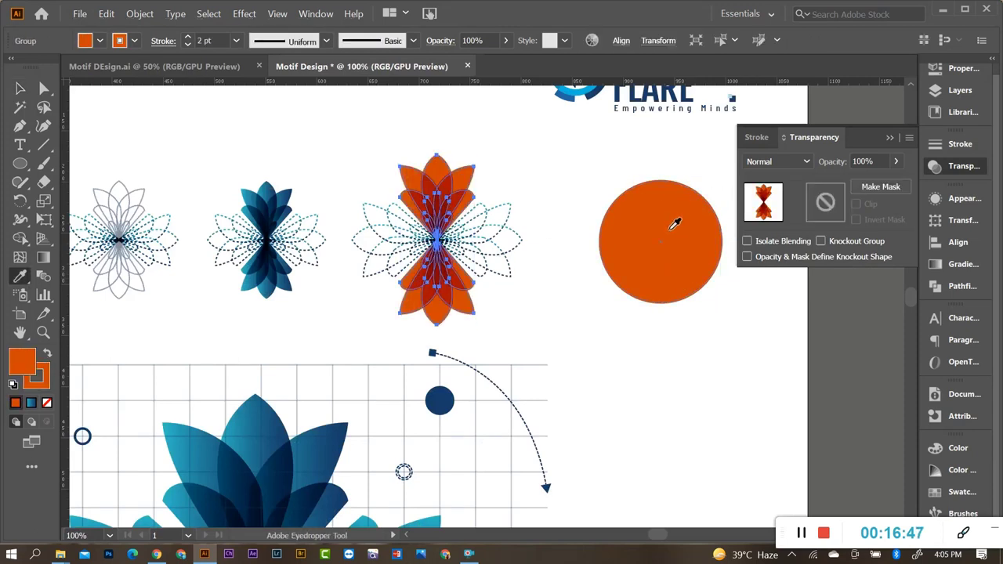
left_click(20, 89)
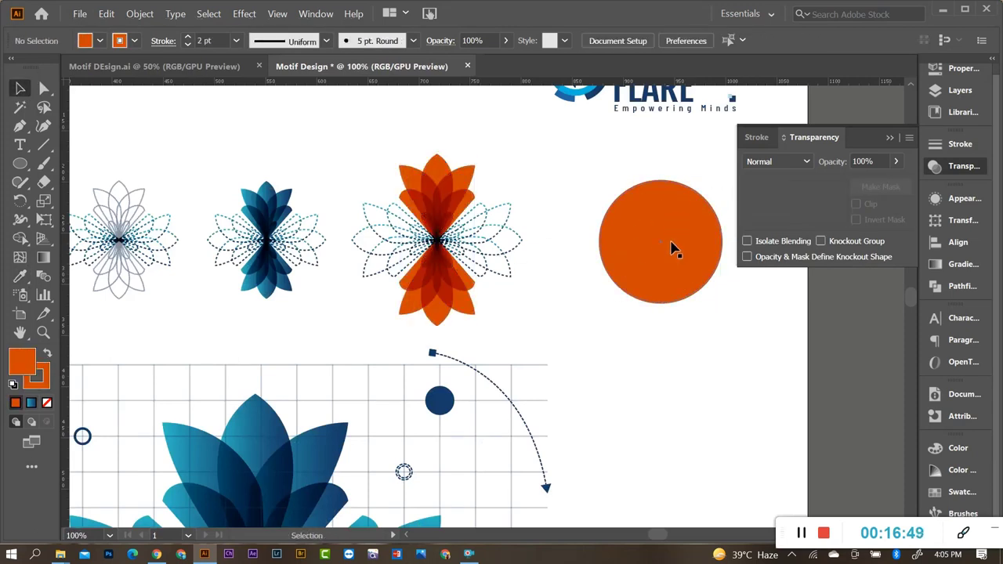
left_click_drag(649, 257, 638, 271)
key("Delete")
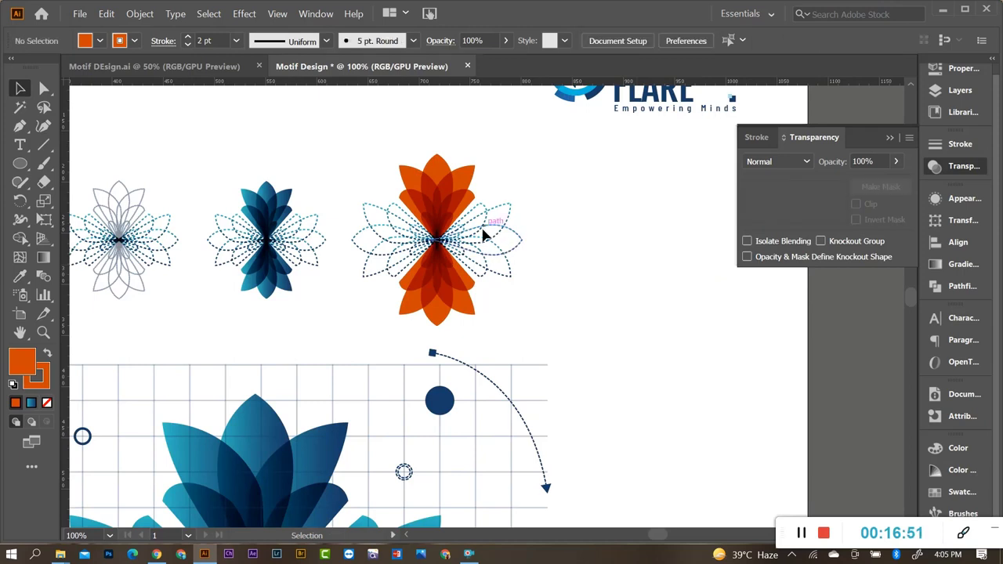
Place the dashed outline over the orange flower and match it to the flower's colours.
mouse_move(458, 226)
left_mouse_down()
mouse_move(492, 226)
mouse_move(459, 226)
left_mouse_up()
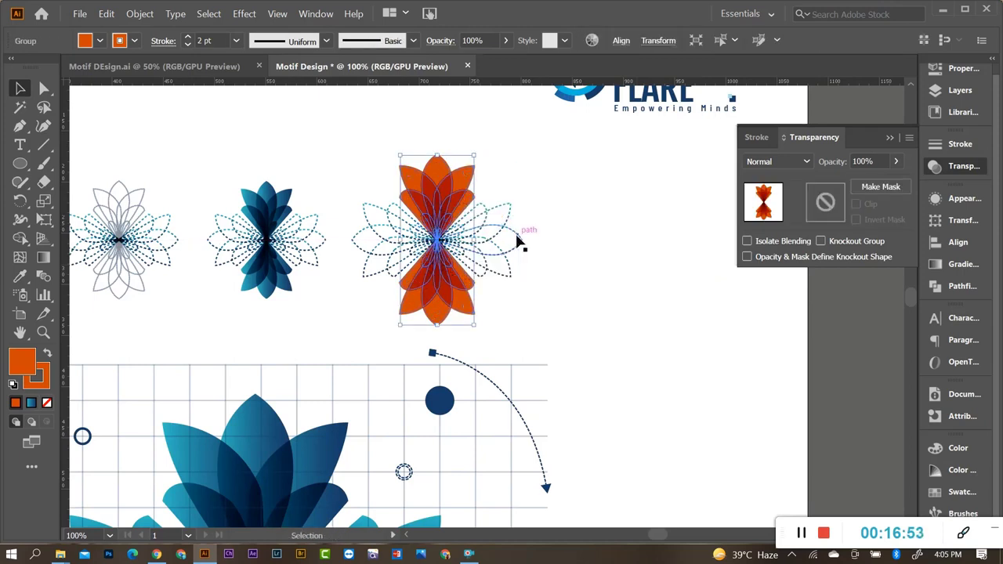
left_click(506, 235)
key("i")
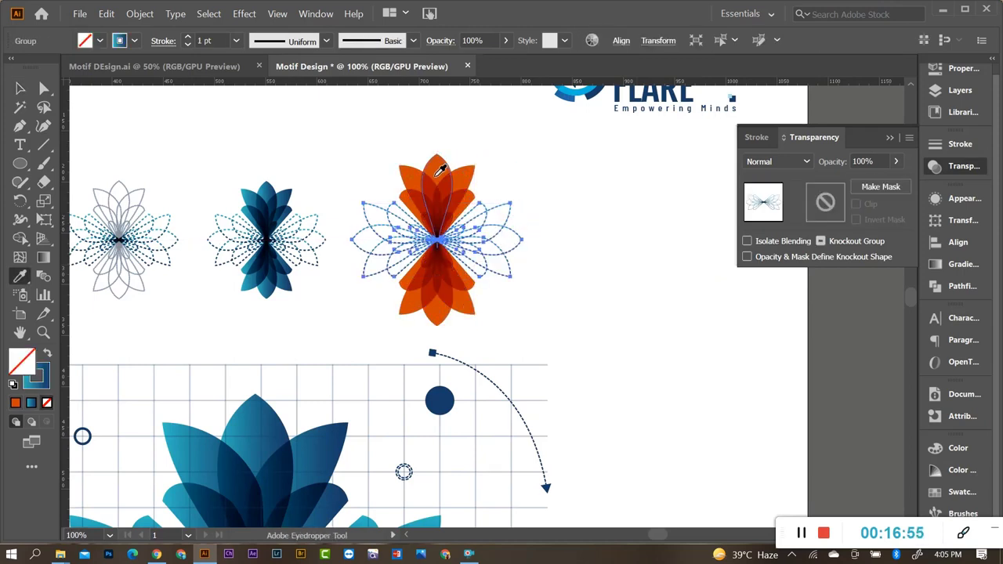
left_click(436, 180)
key("v")
left_click(395, 170)
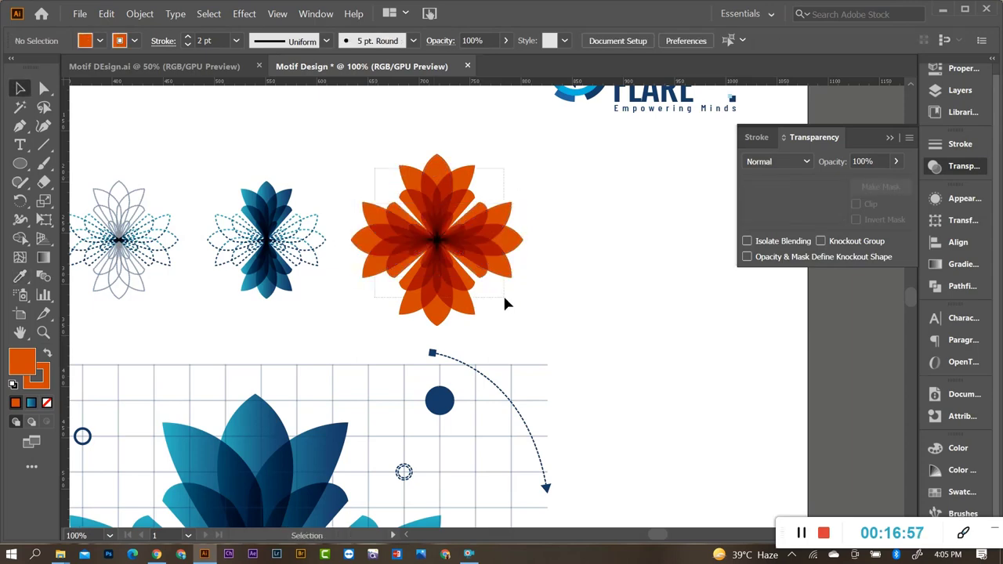
Copy the orange flower to the right end of the row and shrink it into position.
left_click_drag(459, 235, 658, 263)
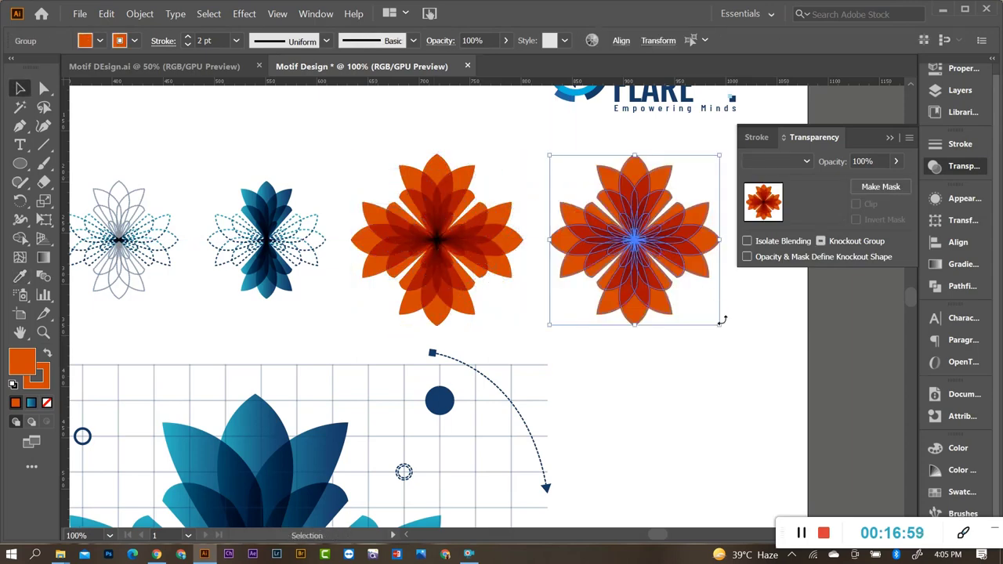
left_click_drag(718, 324, 700, 304)
left_click_drag(634, 241, 597, 239)
left_click(725, 317)
scroll(620, 225, "up", 2)
Give the copy's upright petals the logo's dark blue and horizontal petals the light blue.
left_click(596, 258)
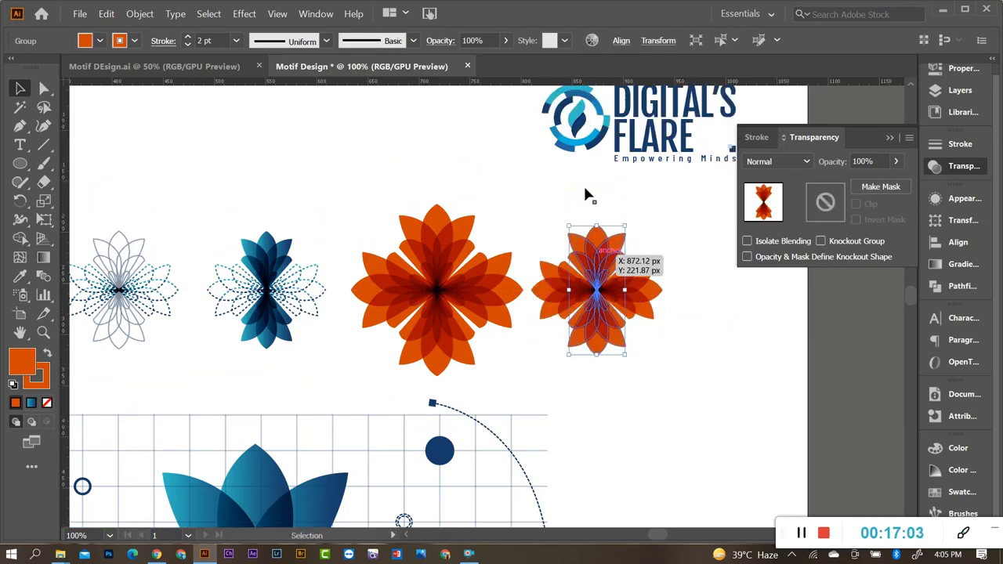
key("i")
scroll(595, 259, "up", 1)
left_click(563, 117)
left_click(20, 89)
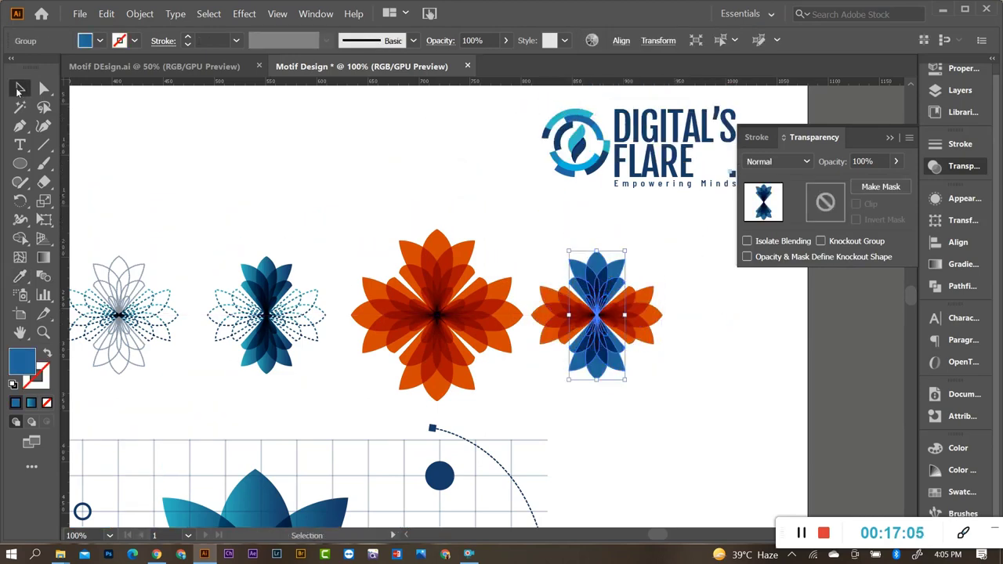
left_click(654, 327)
key("i")
left_click(576, 114)
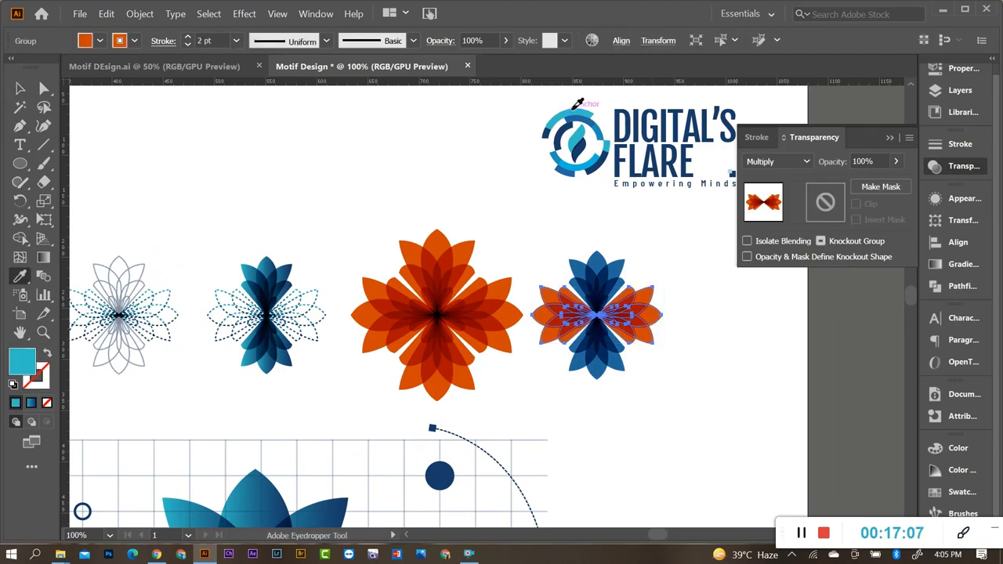
key("v")
left_click(673, 363)
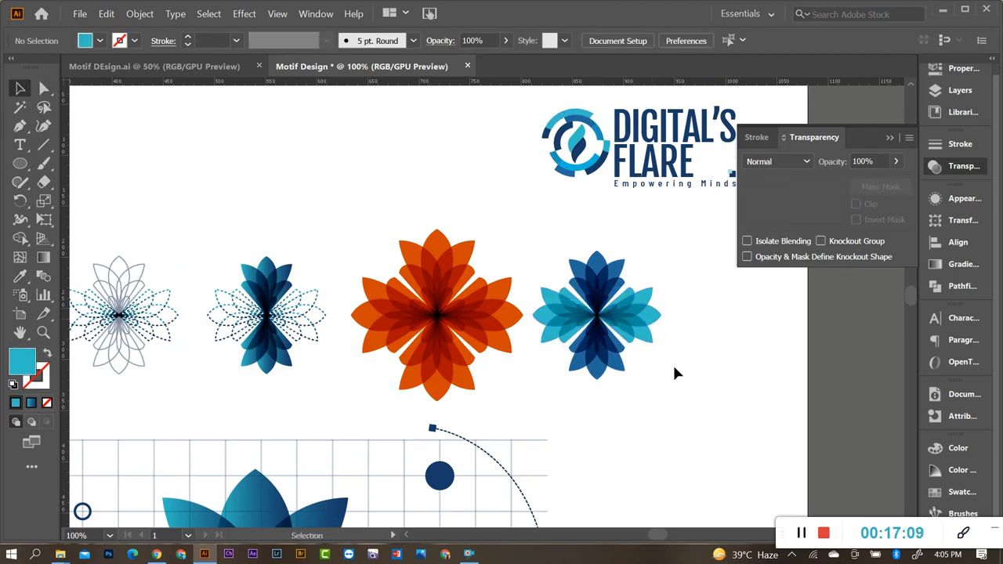
scroll(684, 353, "down", 1)
Close the Transparency panel and move the orange flower beside the lotus grid.
scroll(684, 354, "down", 1)
scroll(583, 312, "down", 1)
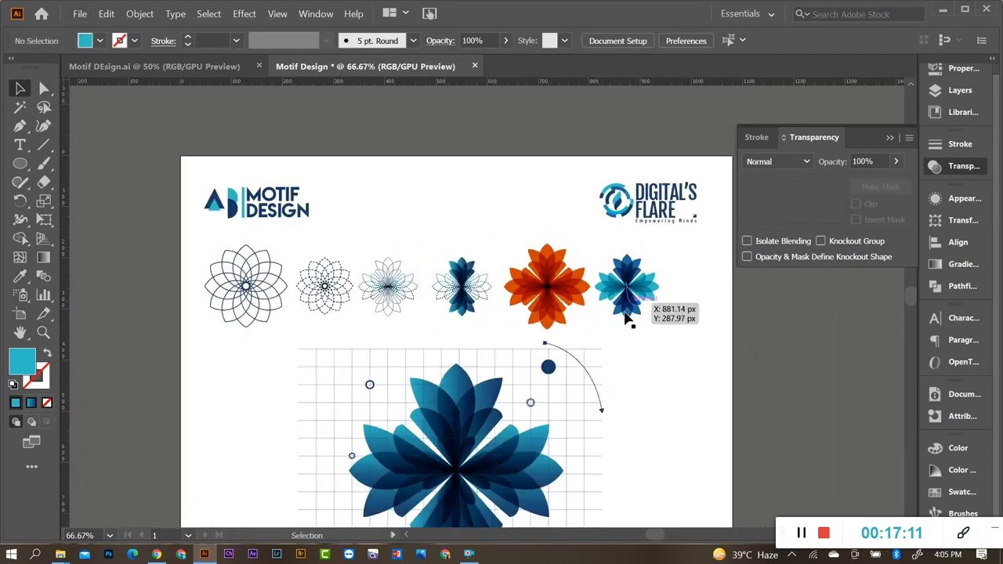
scroll(608, 321, "down", 1)
scroll(606, 324, "down", 1)
scroll(627, 357, "up", 1)
scroll(640, 375, "up", 1)
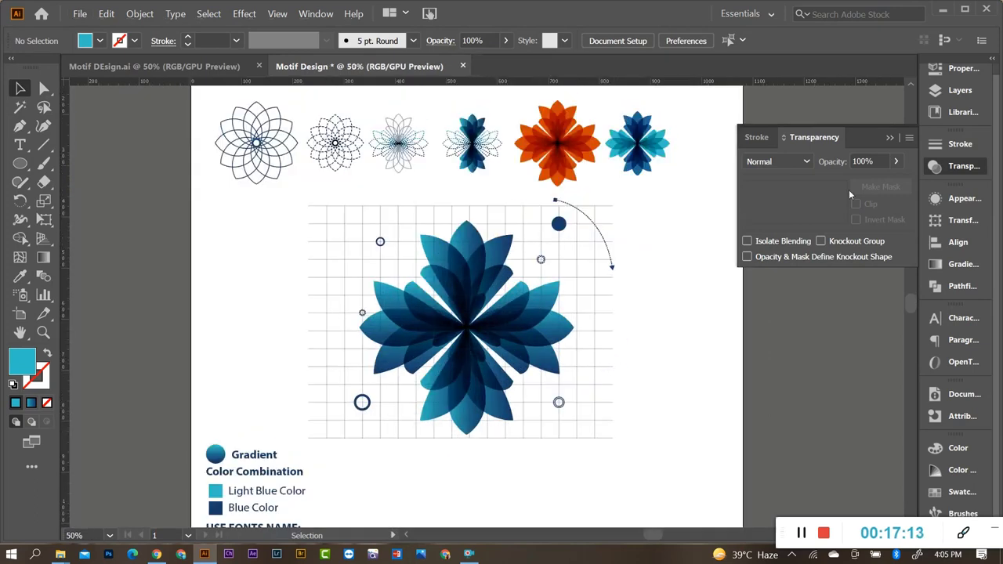
left_click(889, 138)
scroll(595, 235, "up", 3)
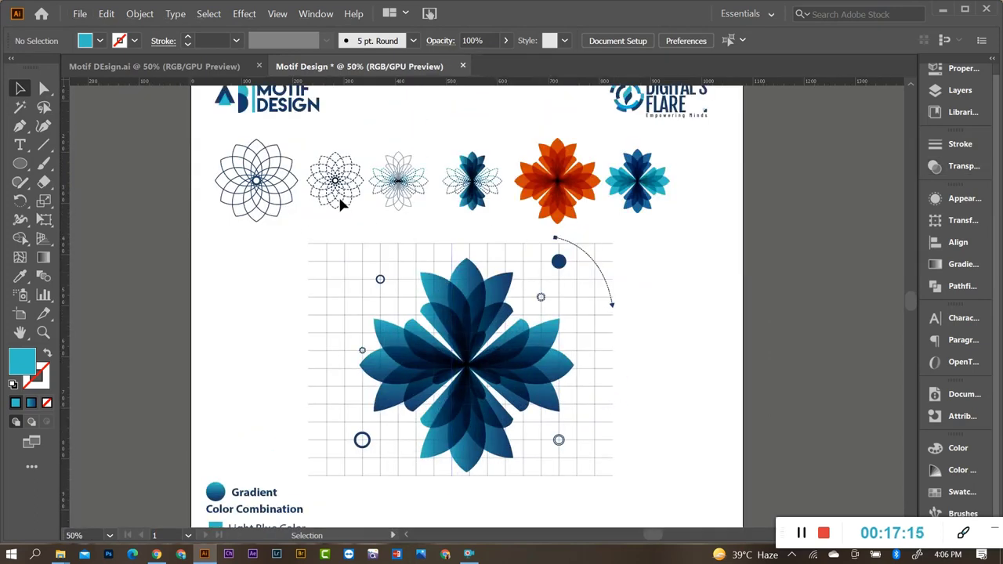
scroll(591, 147, "down", 2)
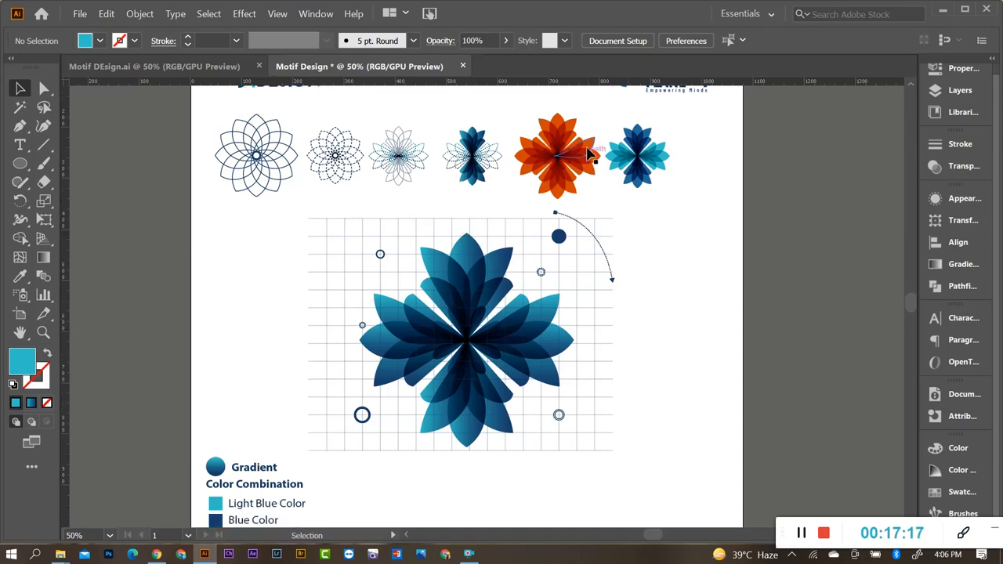
mouse_move(554, 158)
left_mouse_down()
mouse_move(669, 377)
mouse_move(657, 337)
left_mouse_up()
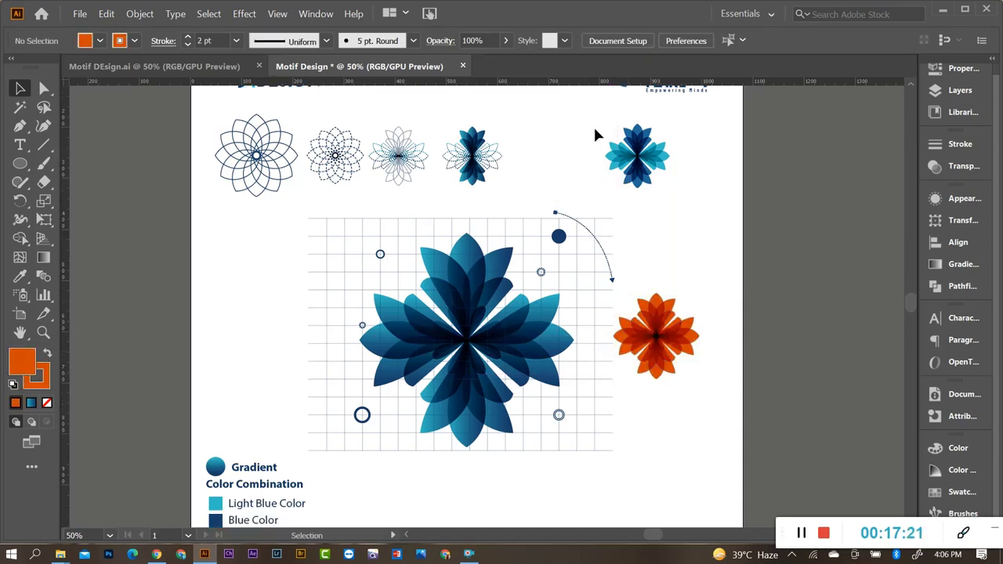
Slide the blue-cyan flower variant left into the empty row position.
left_click(646, 161)
left_click_drag(647, 161, 558, 171)
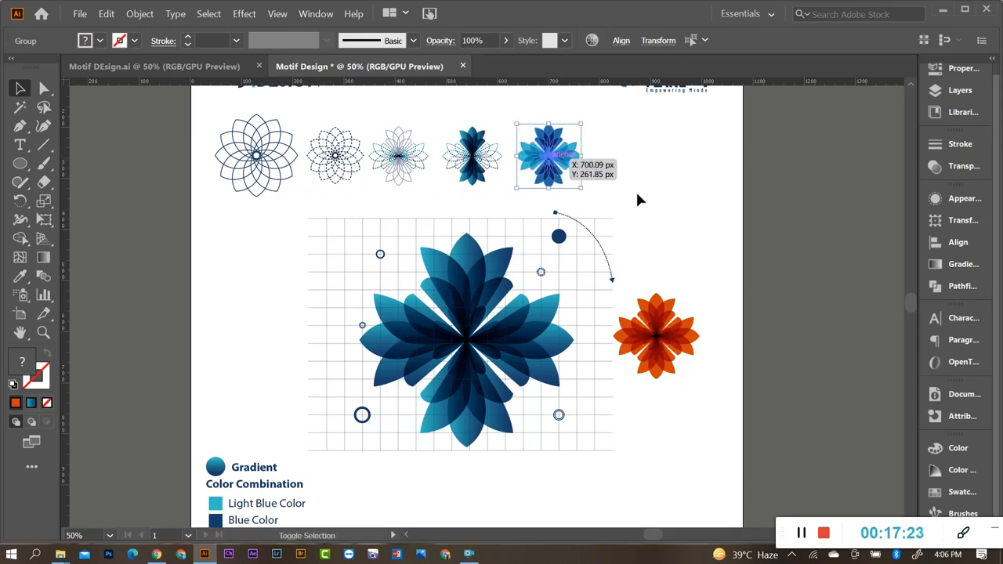
left_click(636, 189)
scroll(700, 294, "down", 3)
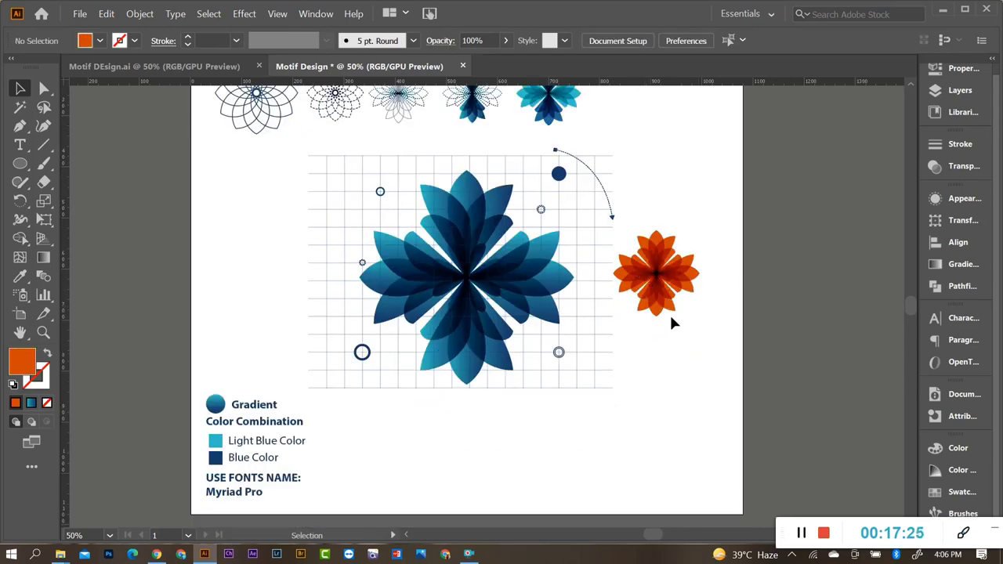
key("ctrl+Tab")
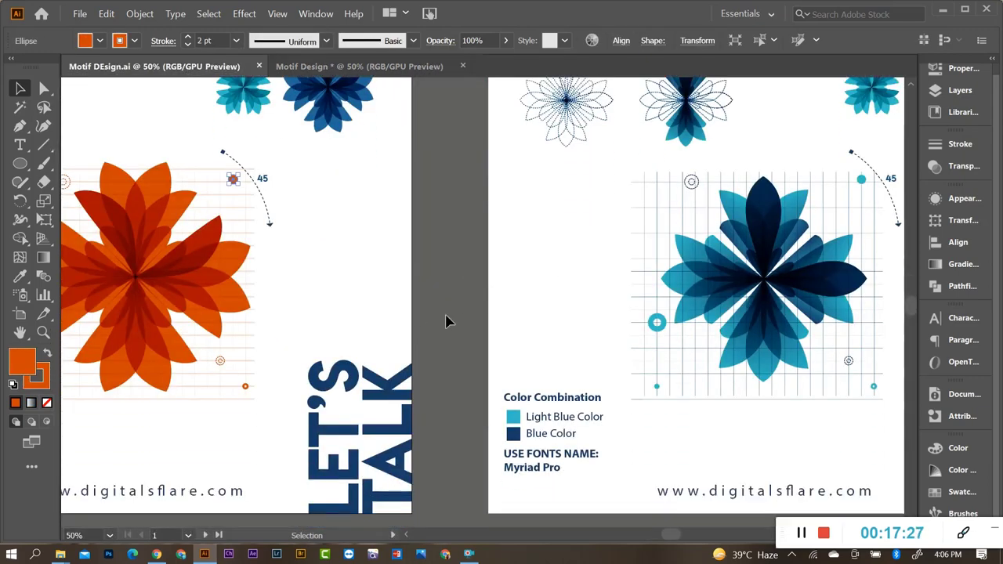
scroll(384, 325, "down", 2)
scroll(706, 454, "up", 2)
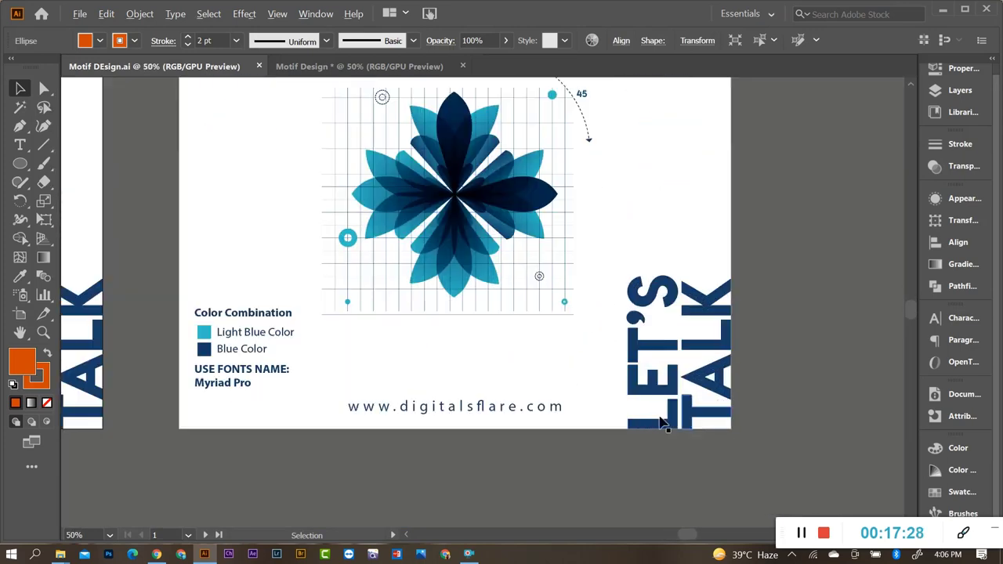
left_click(509, 415)
left_click(666, 337, "shift")
key("a")
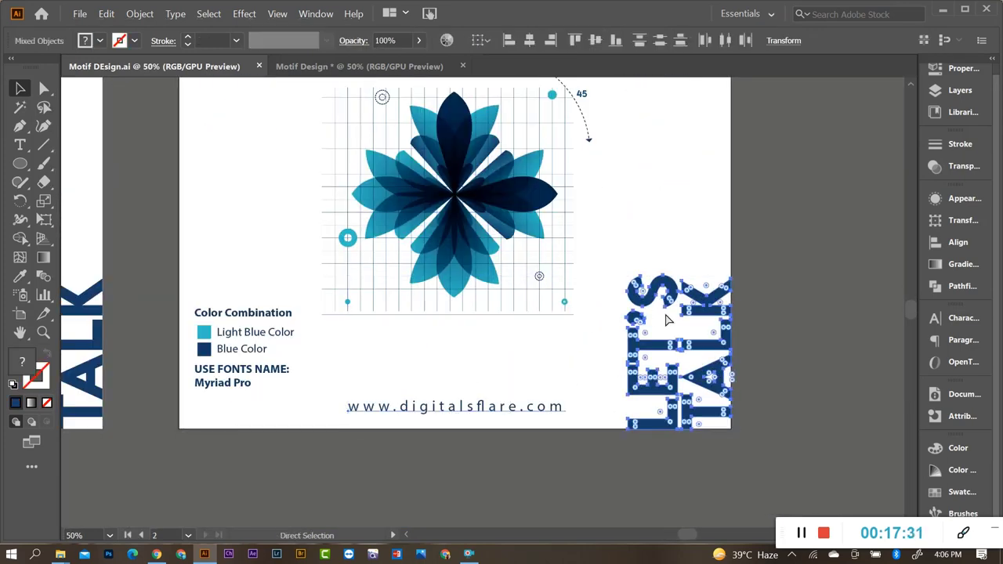
Paste the two text pieces into the sheet at its bottom right.
left_click(359, 65)
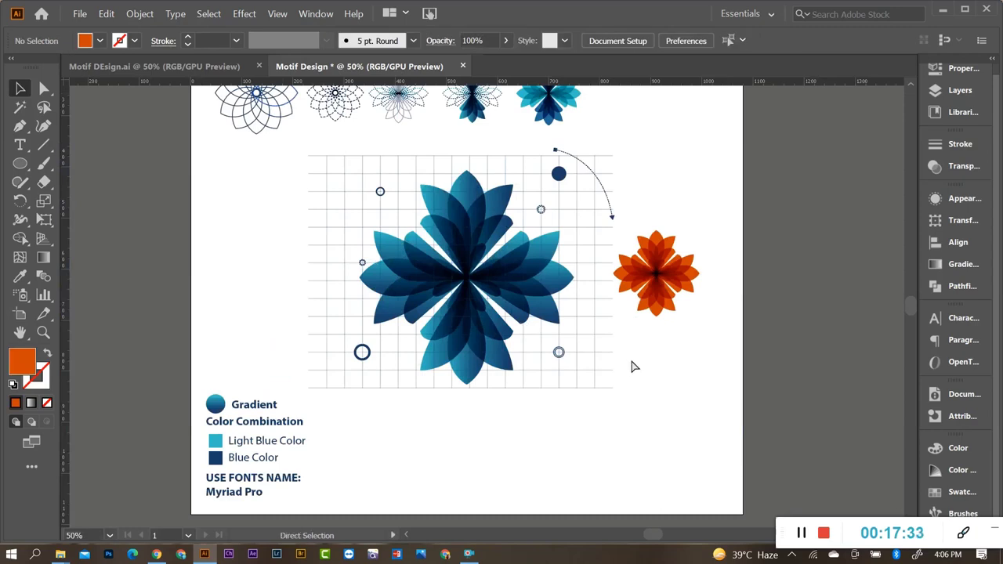
key("ctrl+v")
mouse_move(597, 292)
left_mouse_down()
mouse_move(647, 427)
mouse_move(660, 423)
left_mouse_up()
key("ctrl+shift+a")
scroll(569, 382, "down", 1)
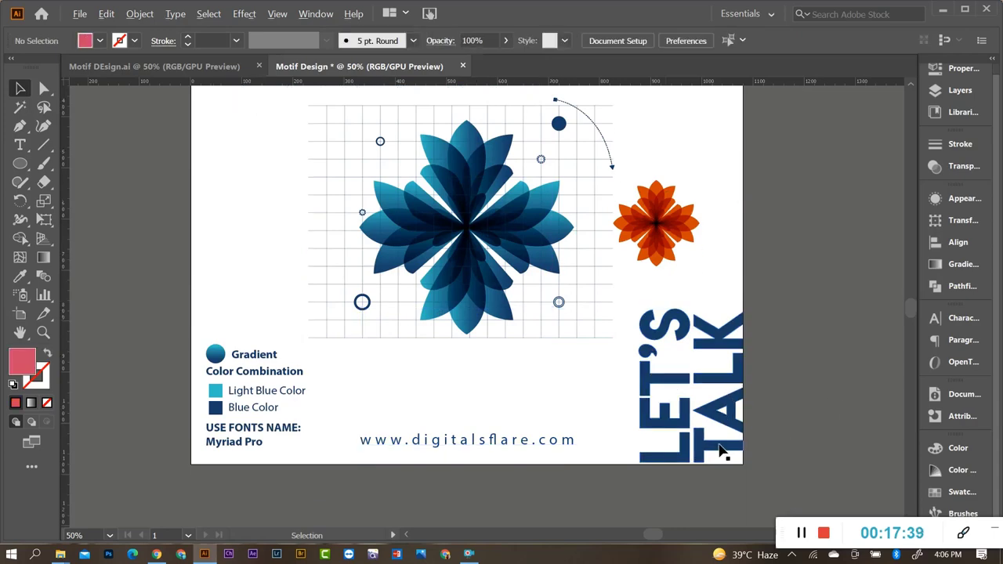
scroll(570, 382, "up", 1)
Nudge LET'S TALK slightly lower and flush against the right edge.
left_click_drag(731, 416, 734, 409)
key("ctrl+shift+a")
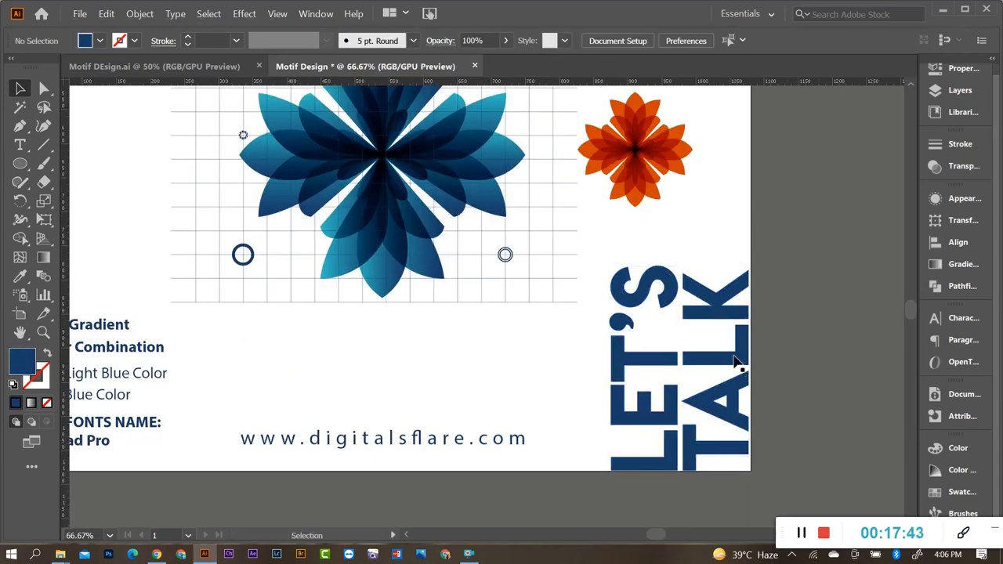
left_click(615, 358)
scroll(768, 371, "up", 2)
left_click_drag(716, 349, 722, 350)
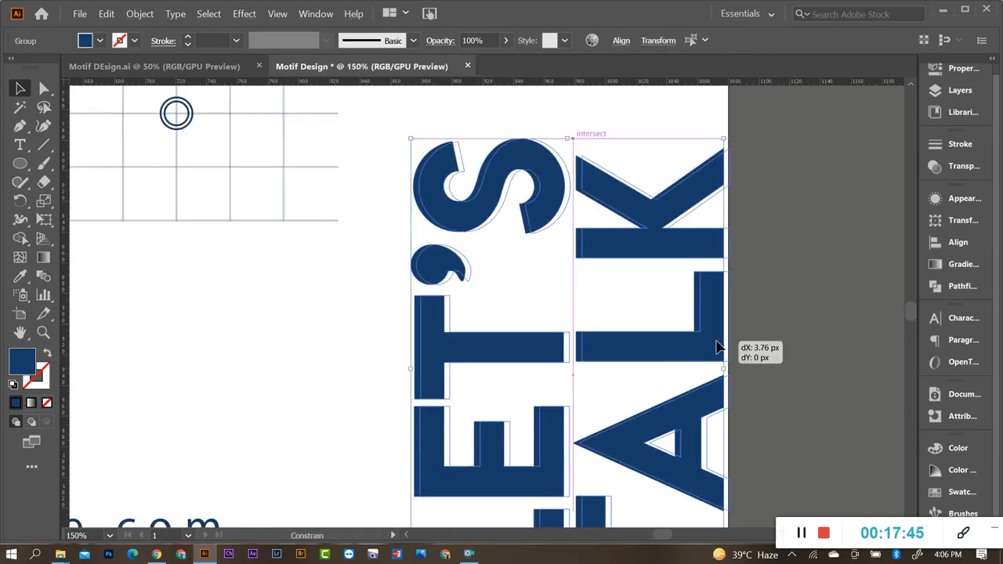
left_click(817, 338)
scroll(783, 333, "down", 1)
scroll(770, 329, "down", 3)
Select all five top flowers and Shift-drag a corner handle to scale them up proportionally.
scroll(768, 284, "down", 1)
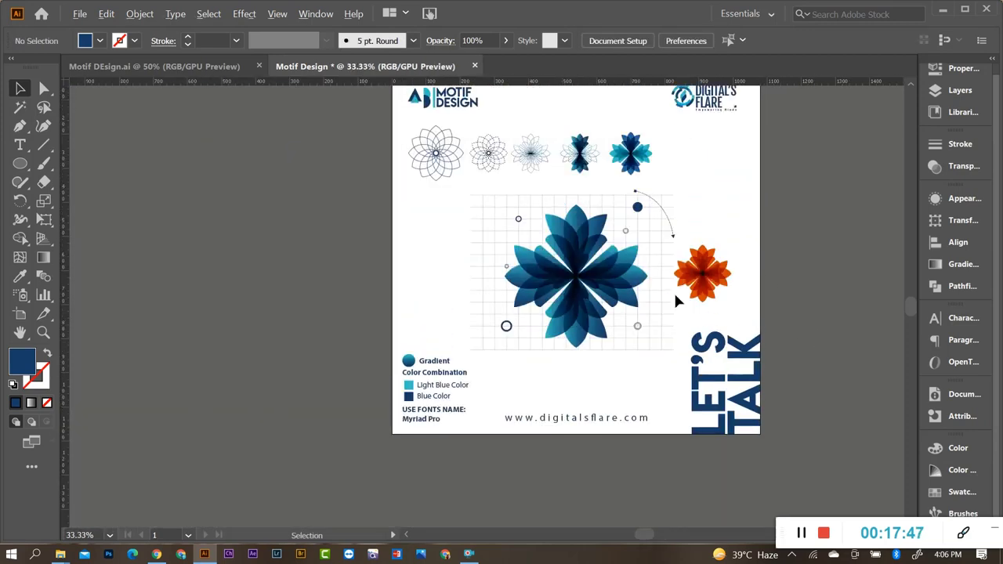
scroll(746, 313, "up", 1)
scroll(757, 336, "up", 1)
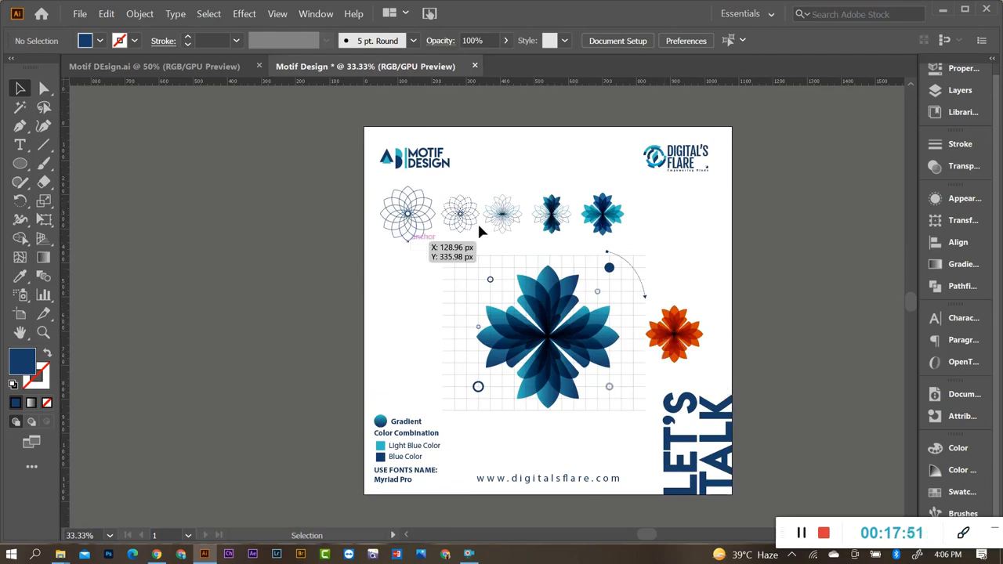
scroll(601, 257, "up", 1)
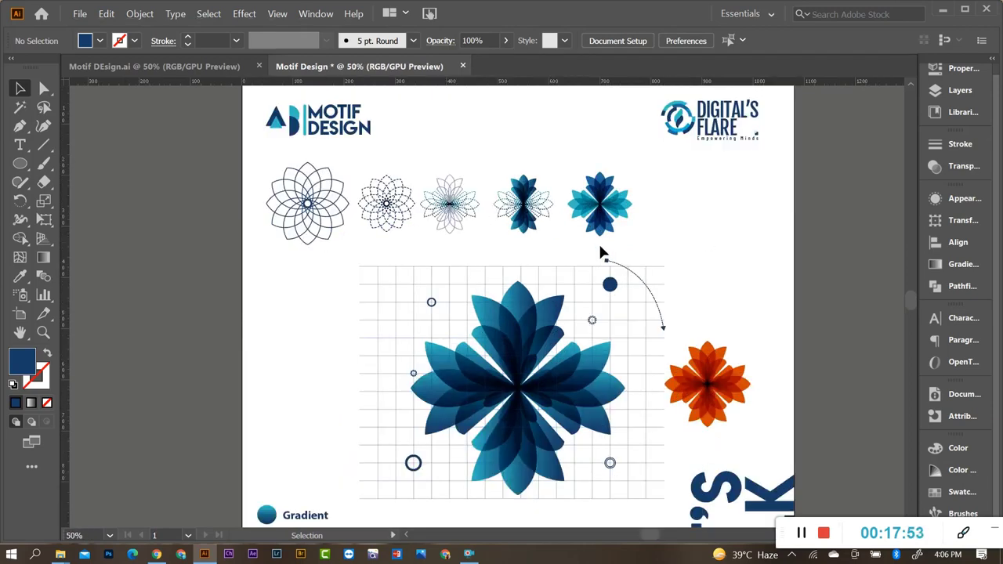
scroll(602, 258, "down", 1)
scroll(421, 270, "down", 1)
scroll(577, 287, "up", 1)
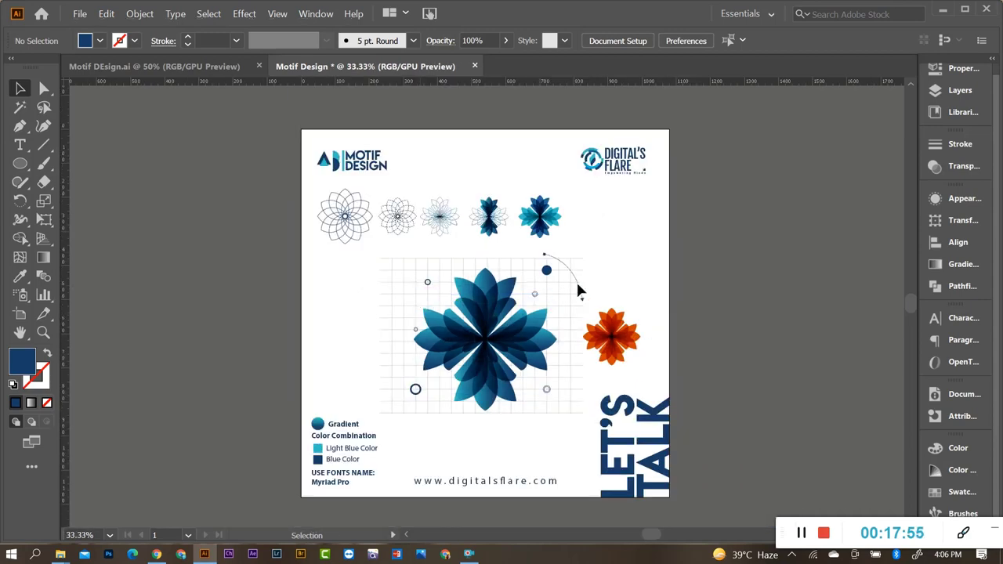
scroll(410, 217, "up", 1)
left_click_drag(262, 172, 646, 251)
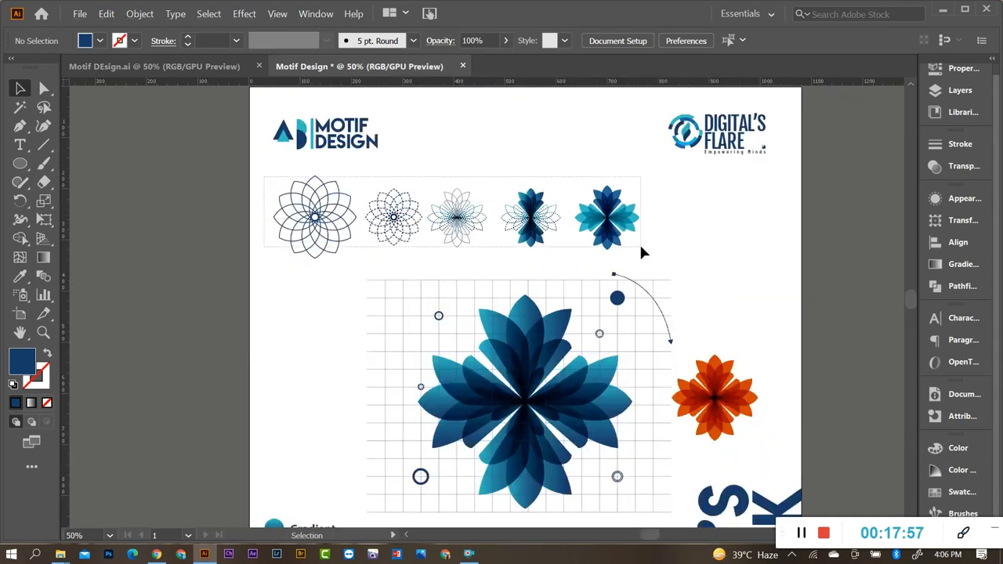
left_click_drag(640, 176, 672, 170)
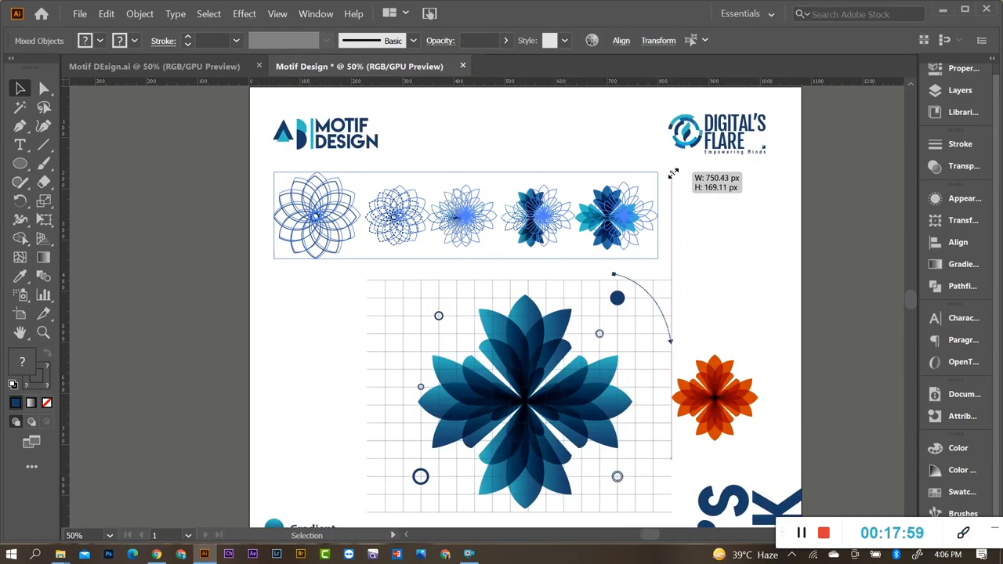
left_click(709, 243)
scroll(547, 258, "down", 1)
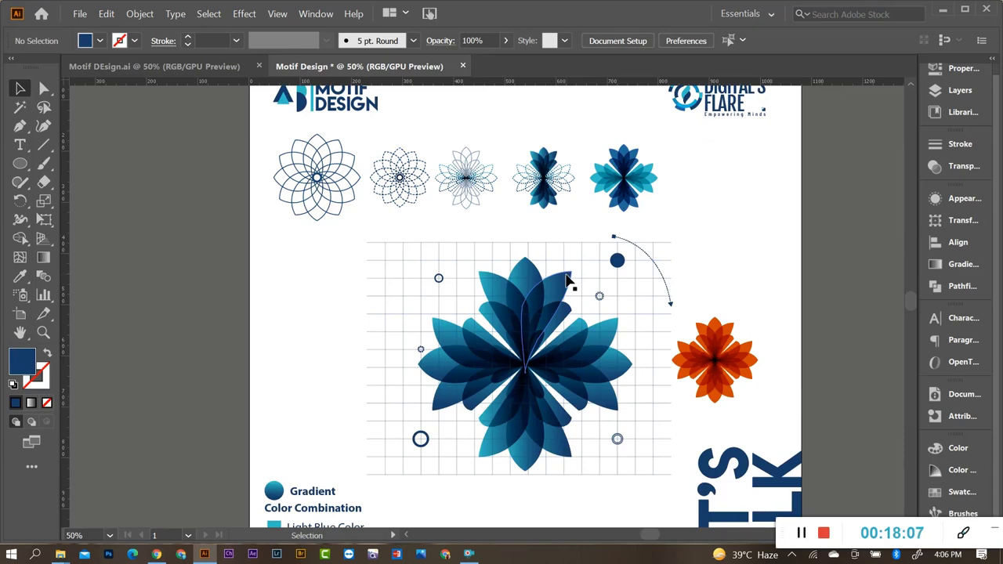
scroll(568, 280, "up", 1)
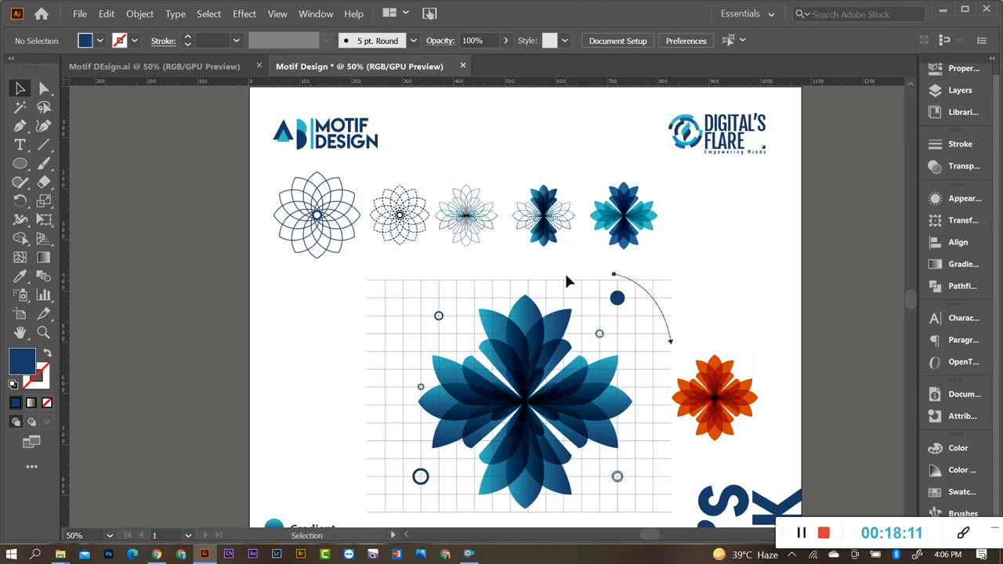
scroll(566, 280, "down", 1)
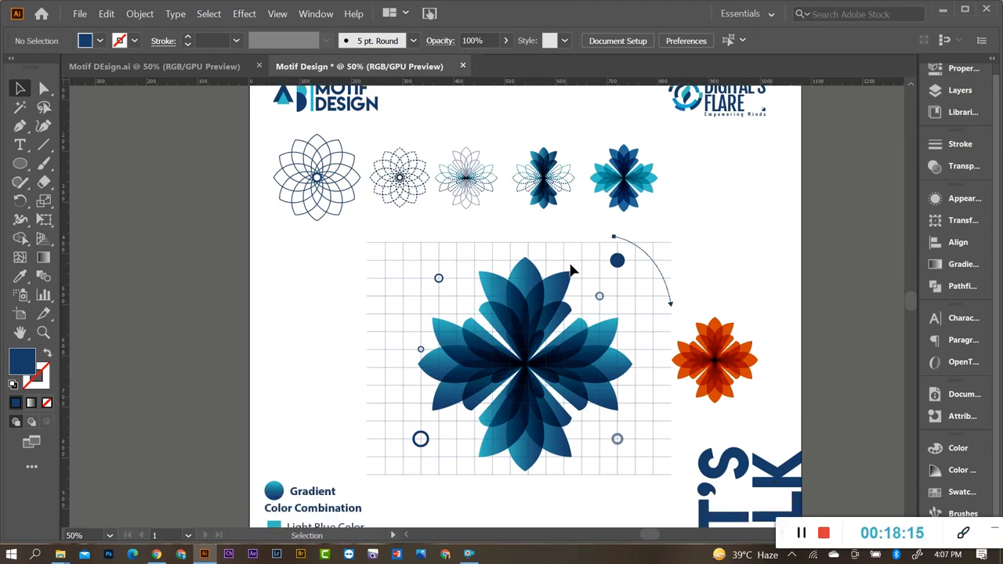
scroll(571, 271, "down", 2)
scroll(690, 282, "up", 2)
scroll(510, 292, "down", 1)
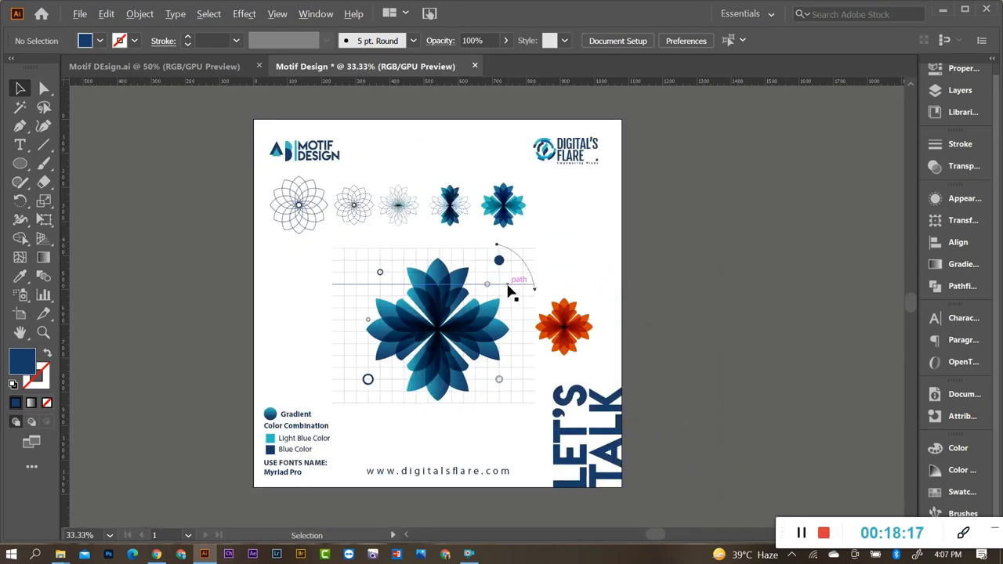